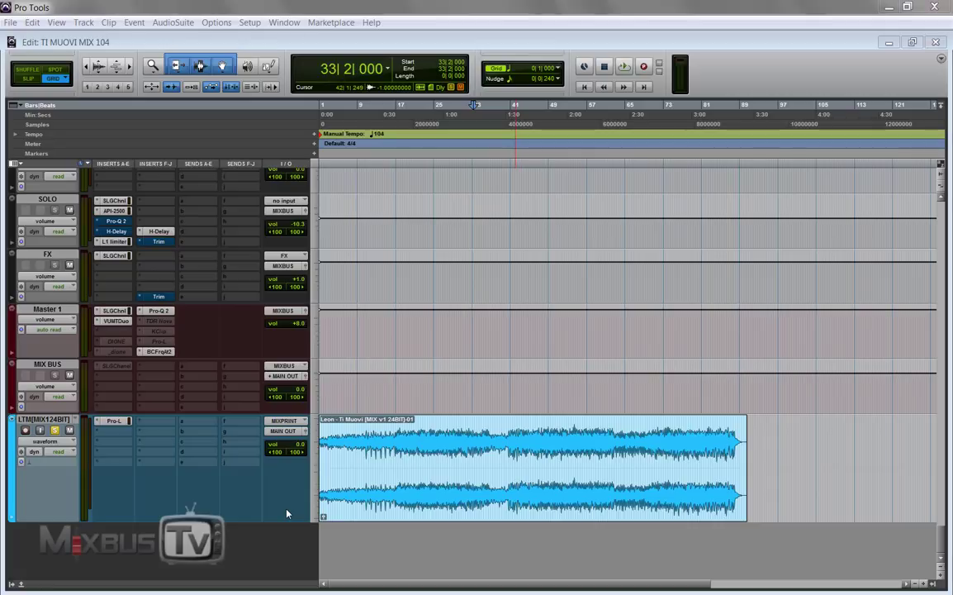
Play the soloed printed mix track from 33|2 and stop it after listening.
key(space)
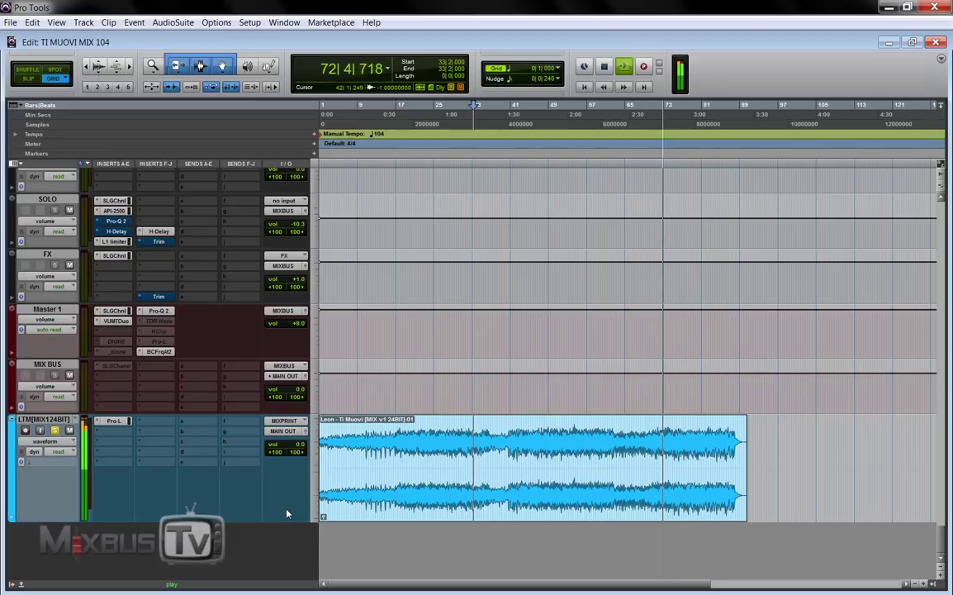
key(space)
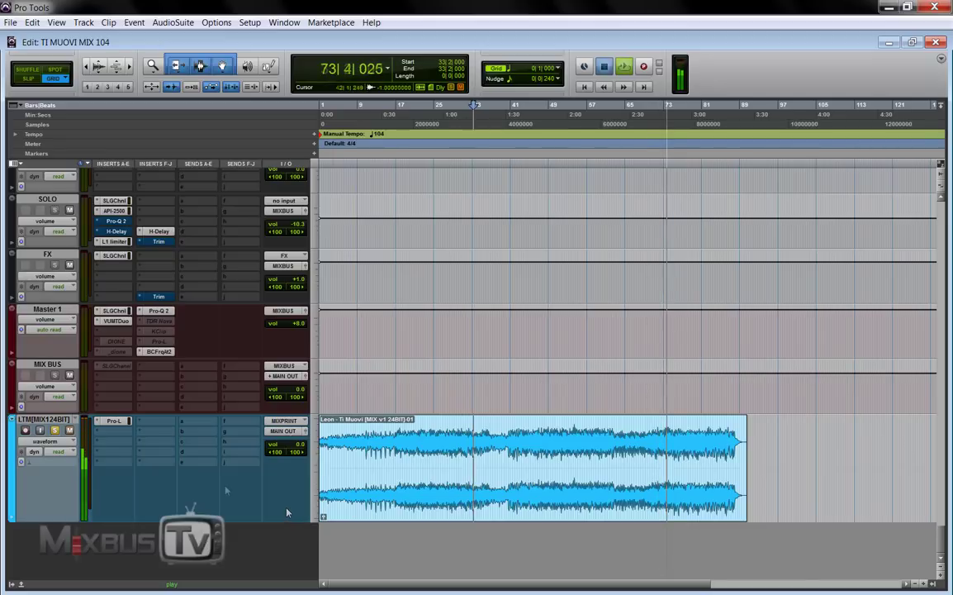
Find the delayed guitar tracks in the session and select GTR DLY, GTR ACCENTS and GTRACENTSDEL together.
scroll(437, 417, up, 10)
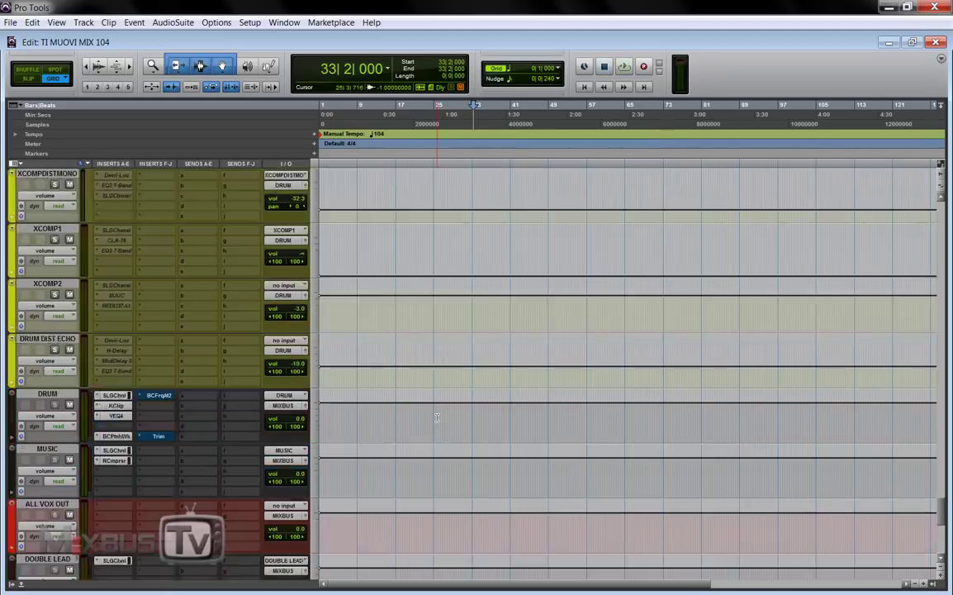
scroll(437, 417, up, 15)
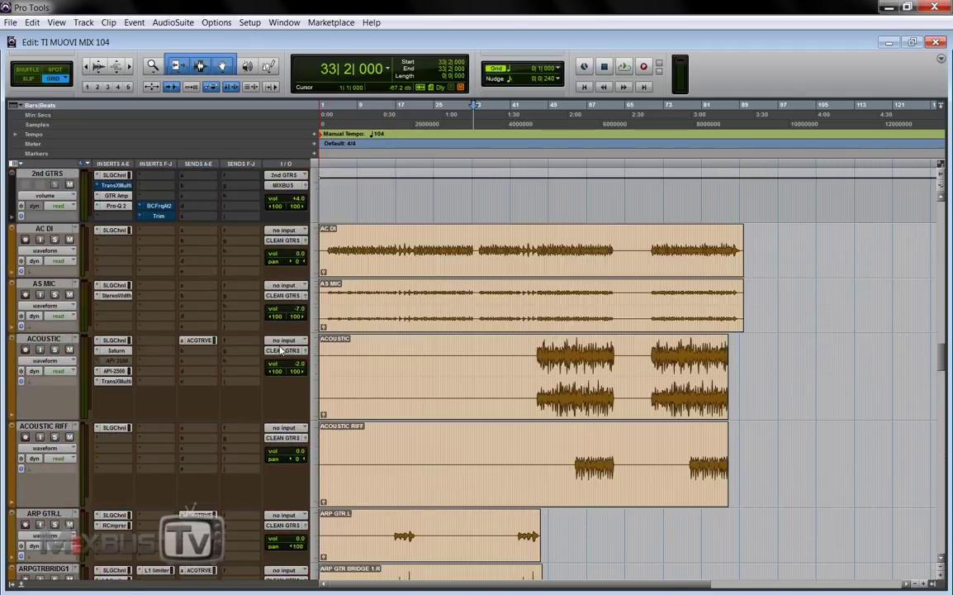
scroll(281, 351, down, 15)
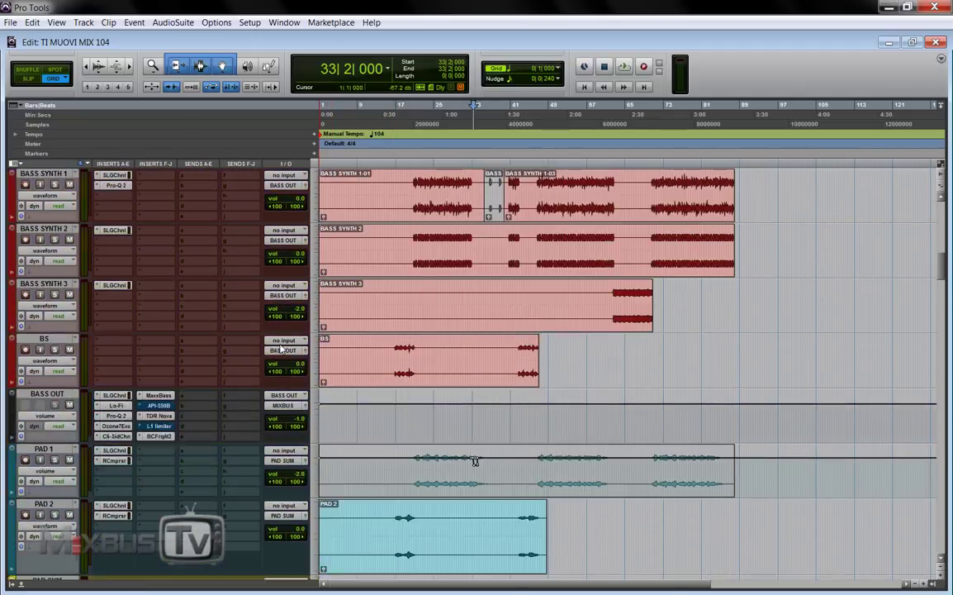
scroll(281, 351, up, 10)
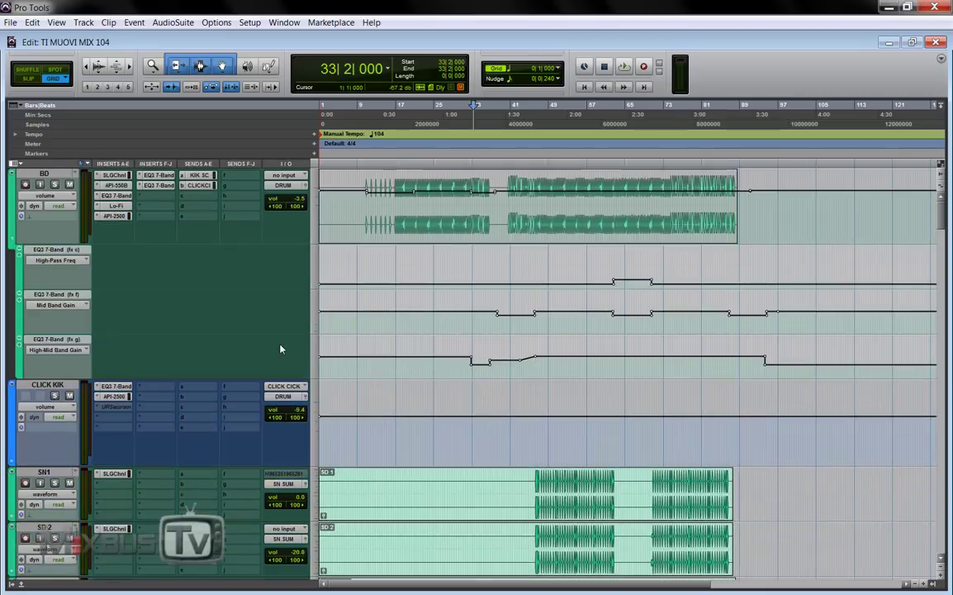
scroll(281, 351, down, 10)
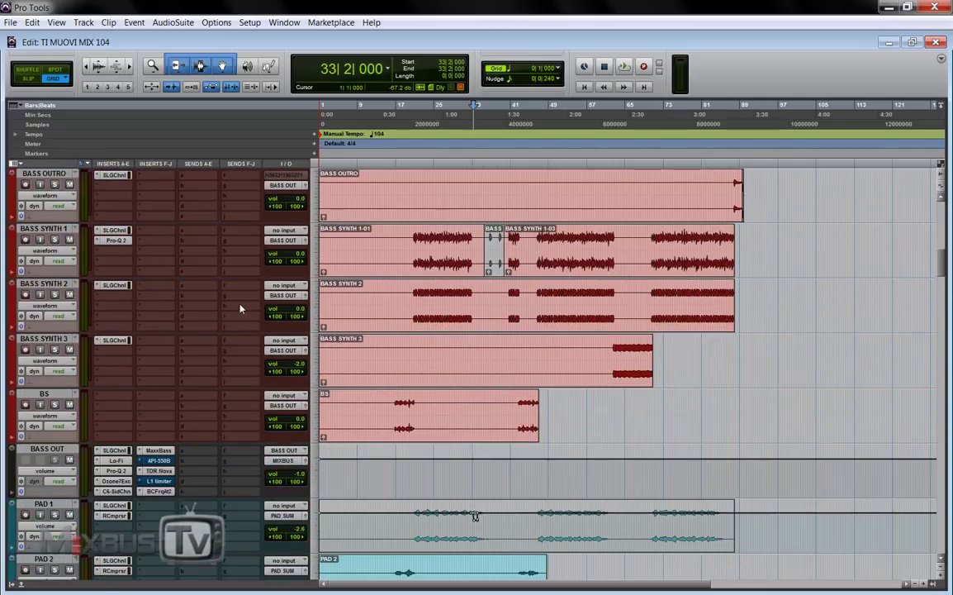
scroll(241, 308, down, 5)
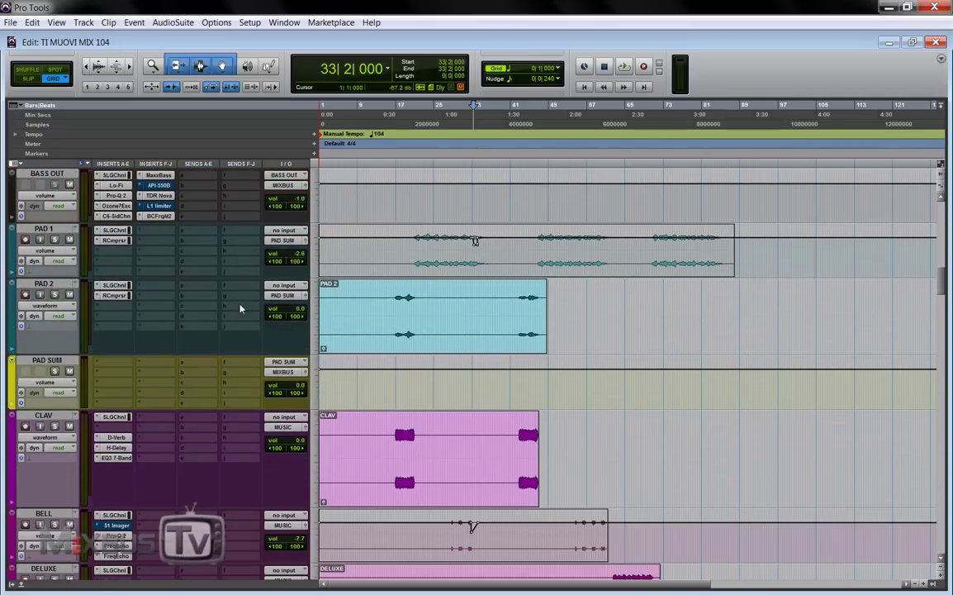
scroll(240, 308, down, 6)
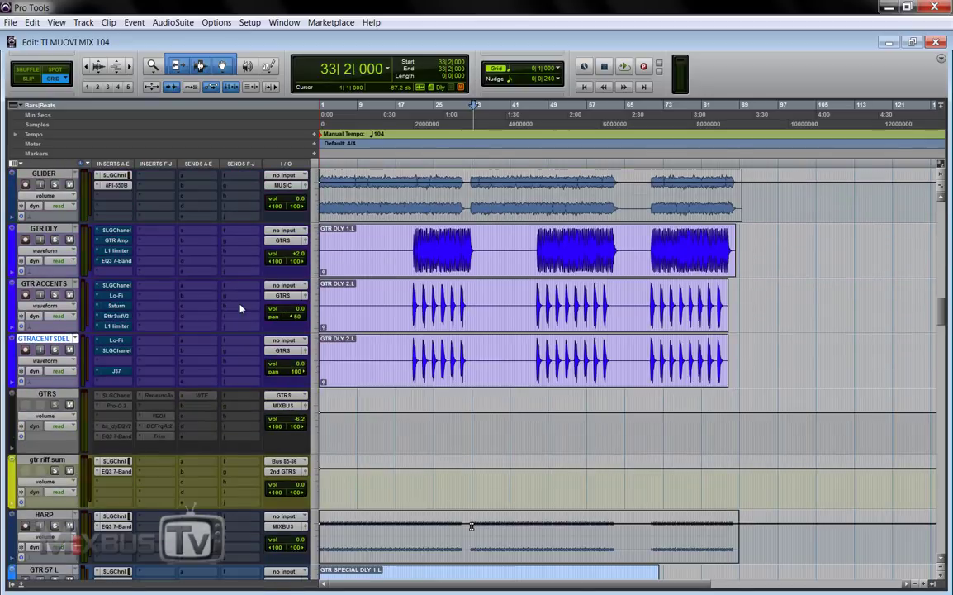
click(45, 228)
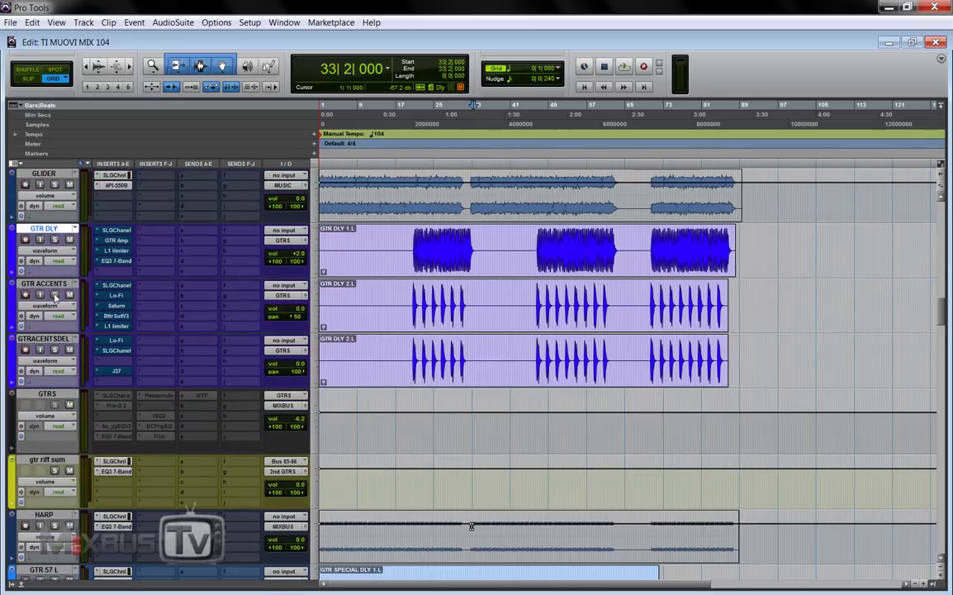
shift+click(54, 339)
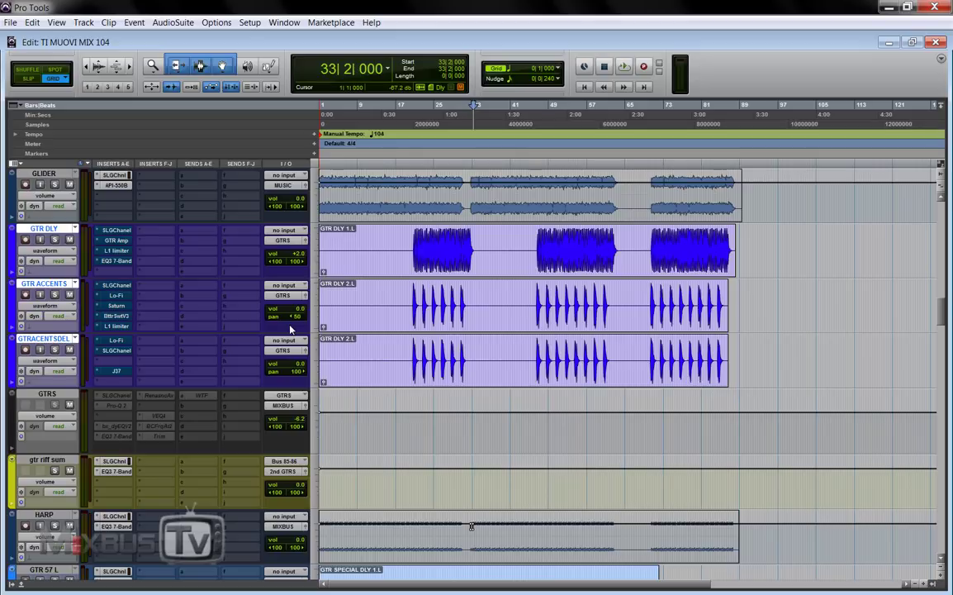
Highlight the first guitar passage on GTR DLY, GTR ACCENTS and GTRACENTSDEL one after another to examine the parts.
click(402, 241)
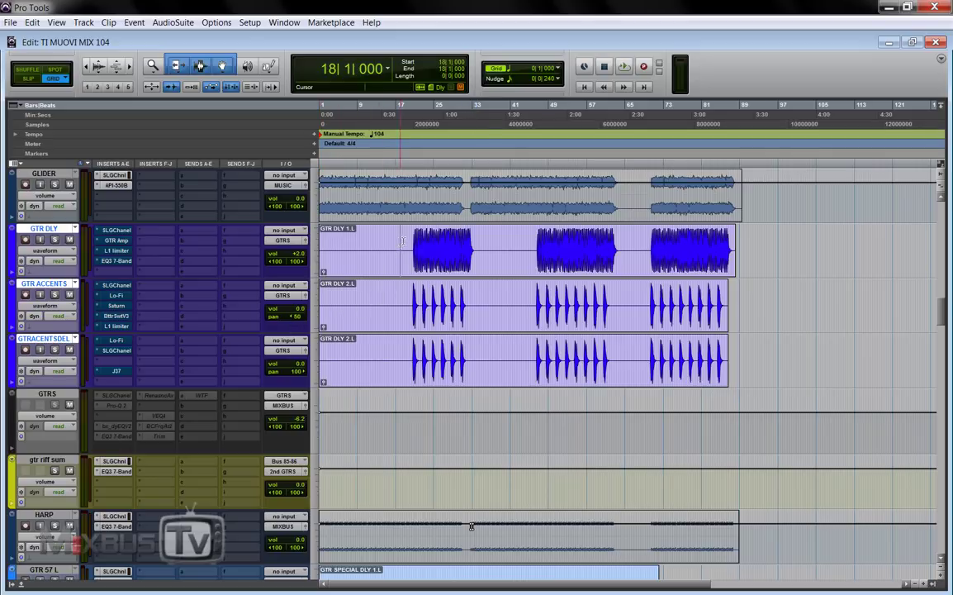
drag(402, 241, 505, 244)
drag(404, 305, 471, 306)
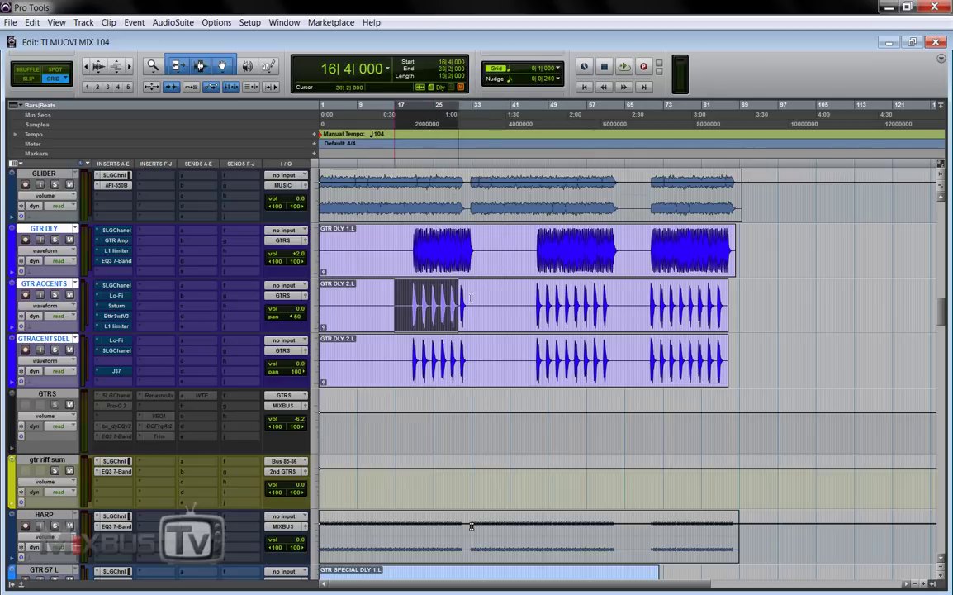
drag(409, 359, 476, 360)
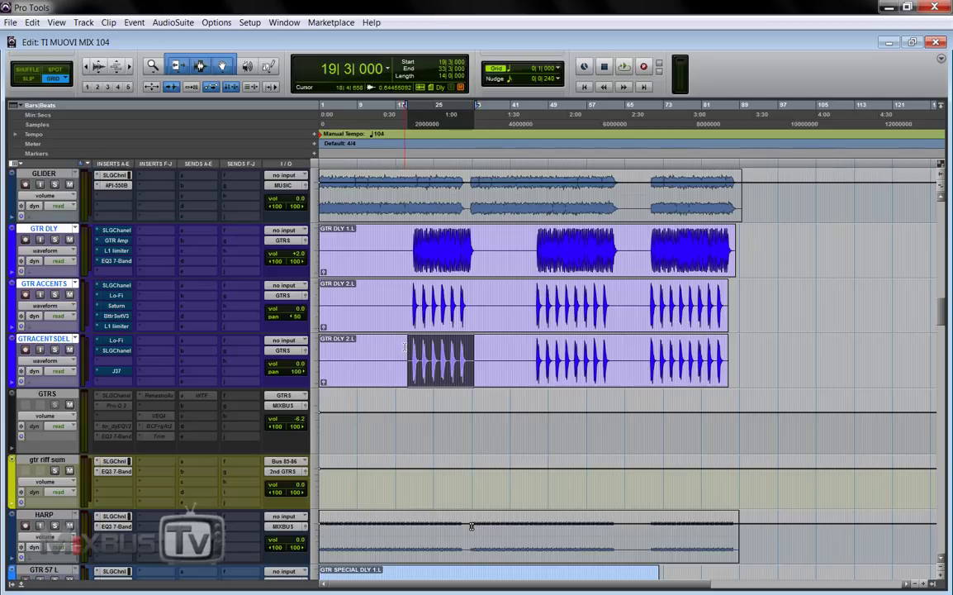
Solo the GTR DLY track and play its first passage from 20|4.
key(ctrl+])
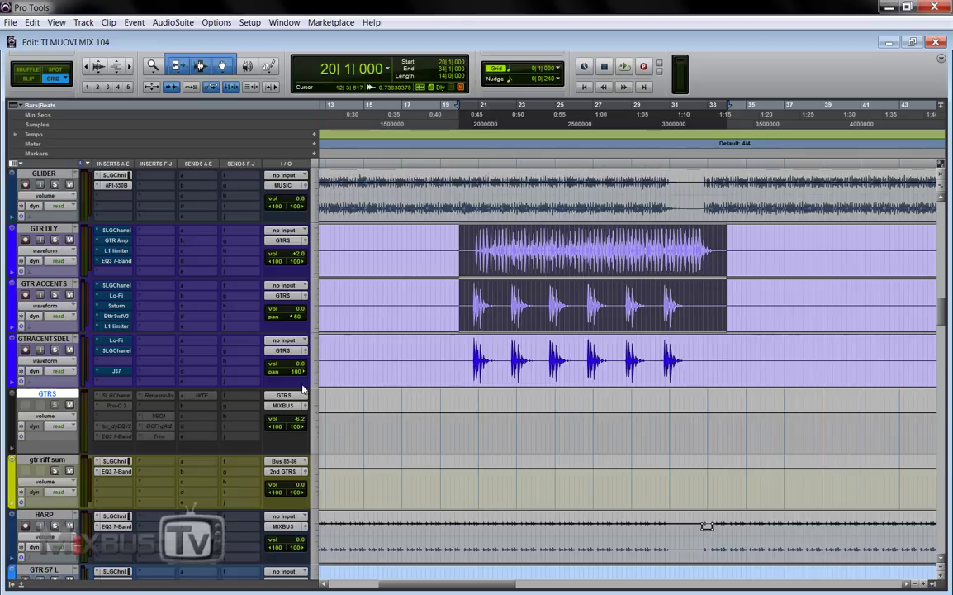
click(54, 238)
click(474, 240)
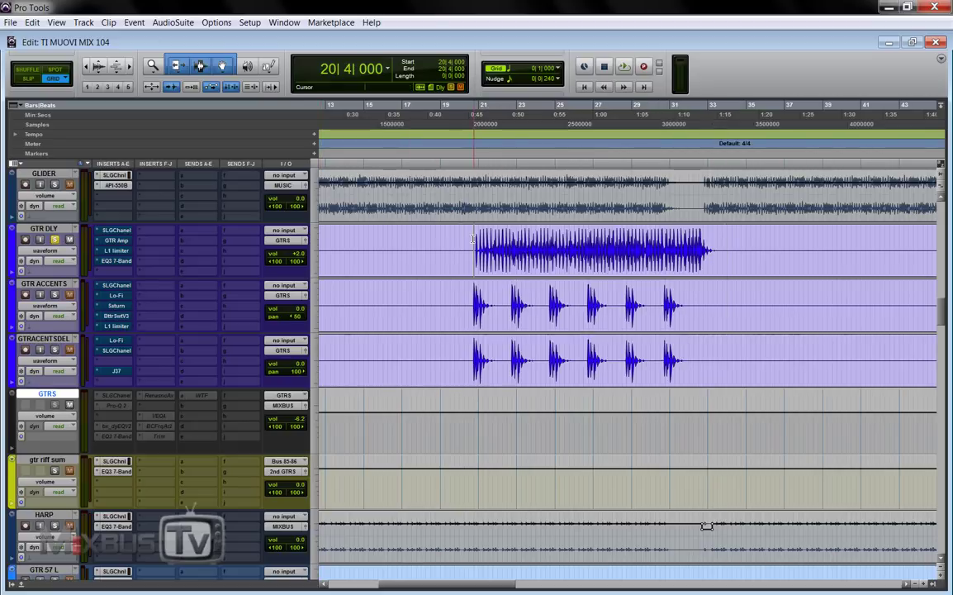
key(space)
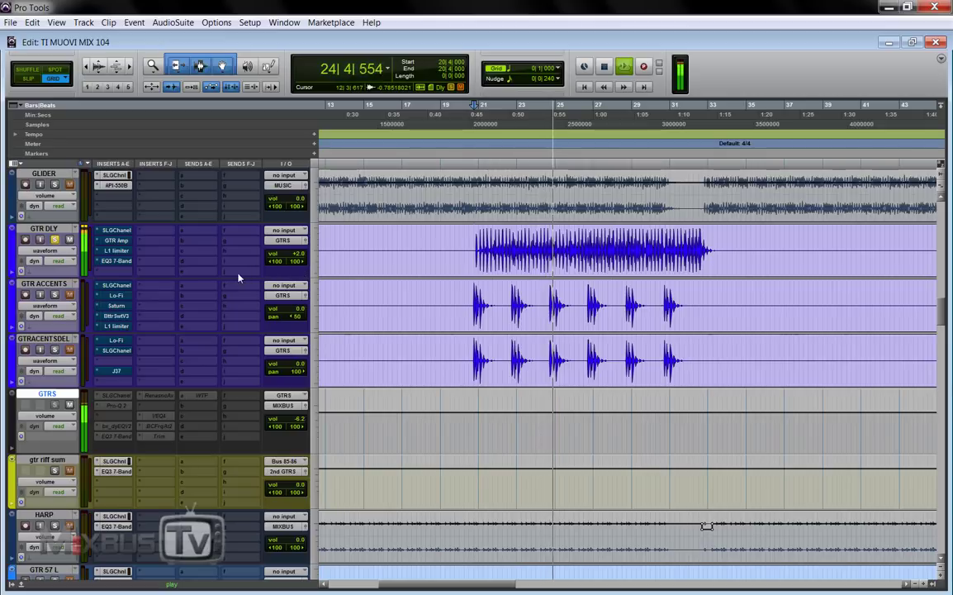
key(space)
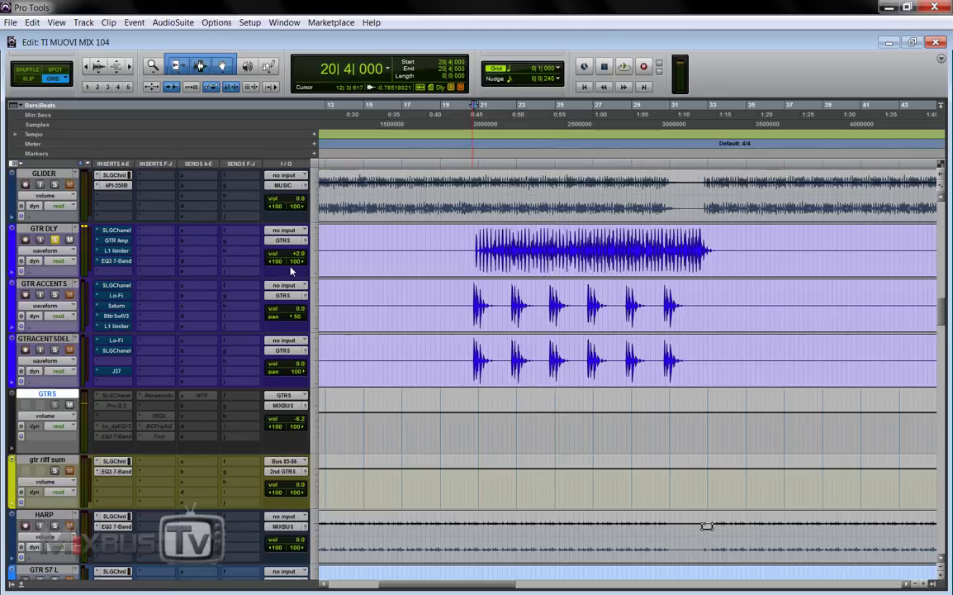
Solo GTR ACCENTS in place of GTR DLY and play the same passage.
key(ctrl+])
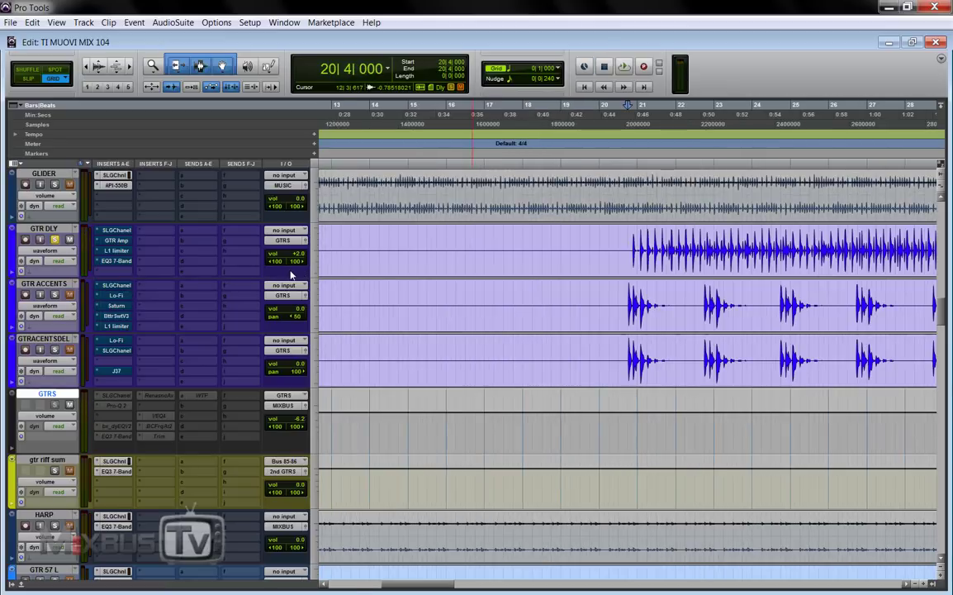
click(54, 294)
click(54, 239)
key(space)
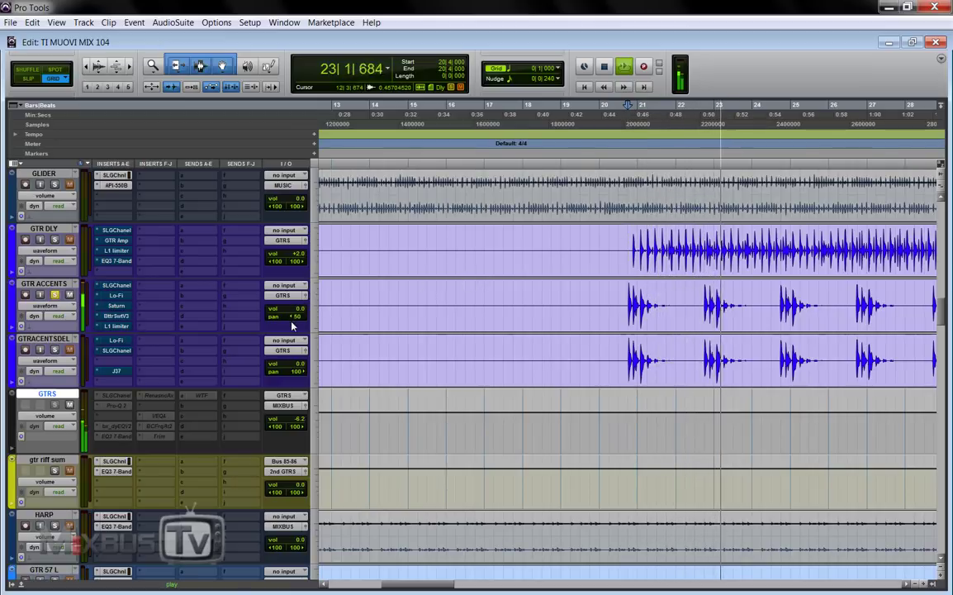
scroll(291, 327, right, 2)
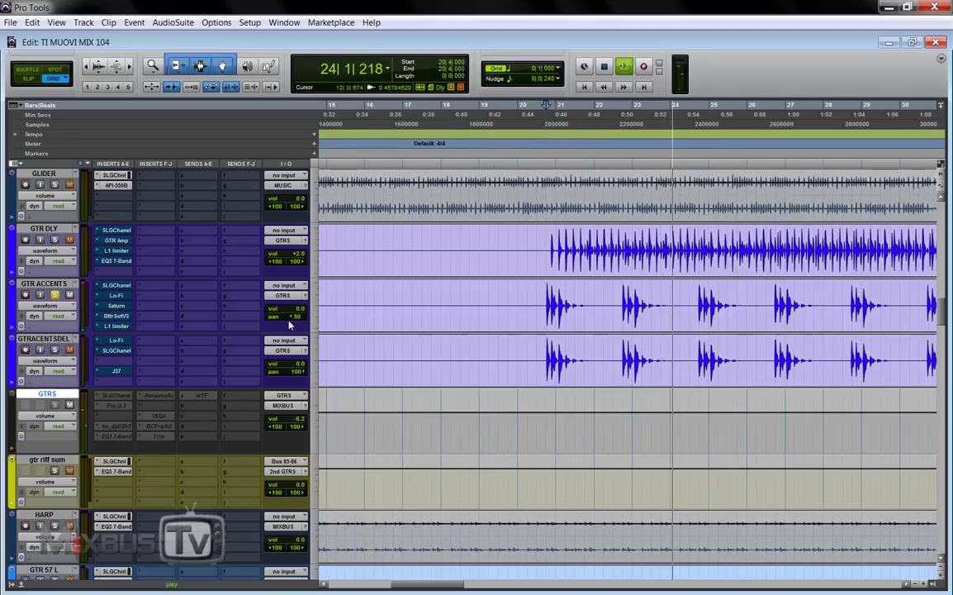
Add GTR DLY back to the solo during playback to hear it with GTR ACCENTS, and stop.
click(55, 240)
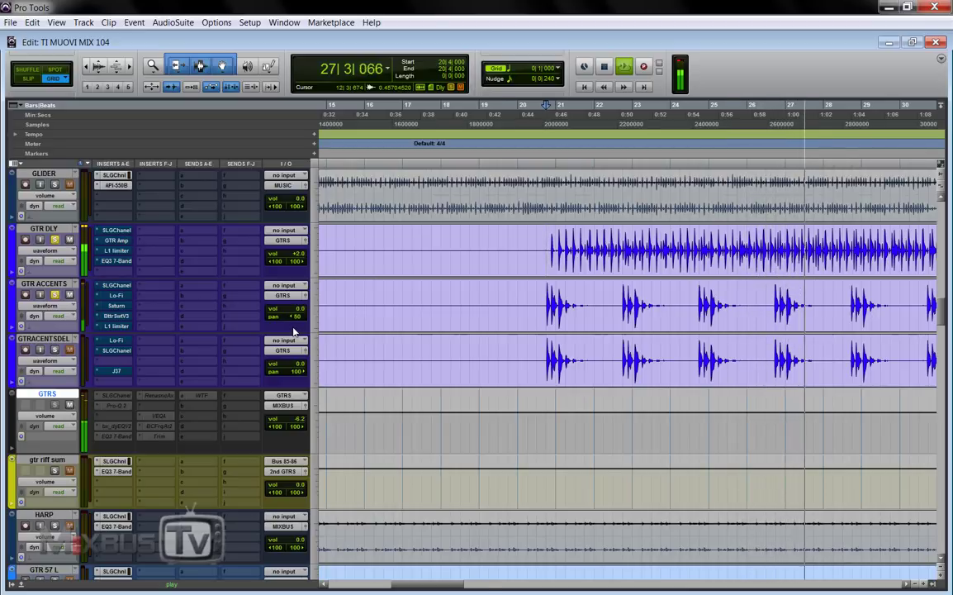
key(ctrl+bracketleft)
key(space)
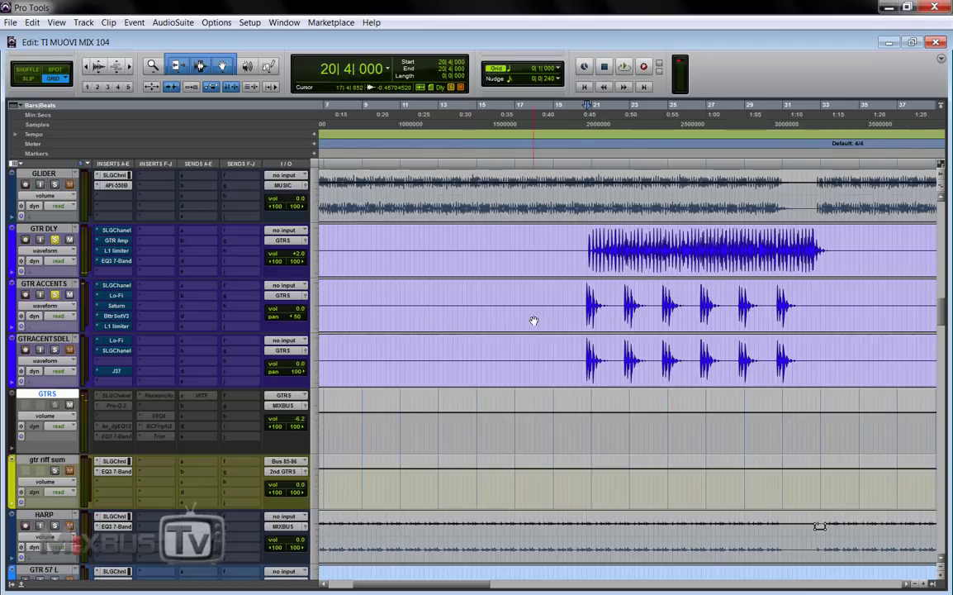
Select 20|3 to 32|3 on GTR ACCENTS, play it with GTR DLY, GTR ACCENTS and GTRACENTSDEL soloed, and leave only GTR DLY soloed.
drag(580, 301, 812, 299)
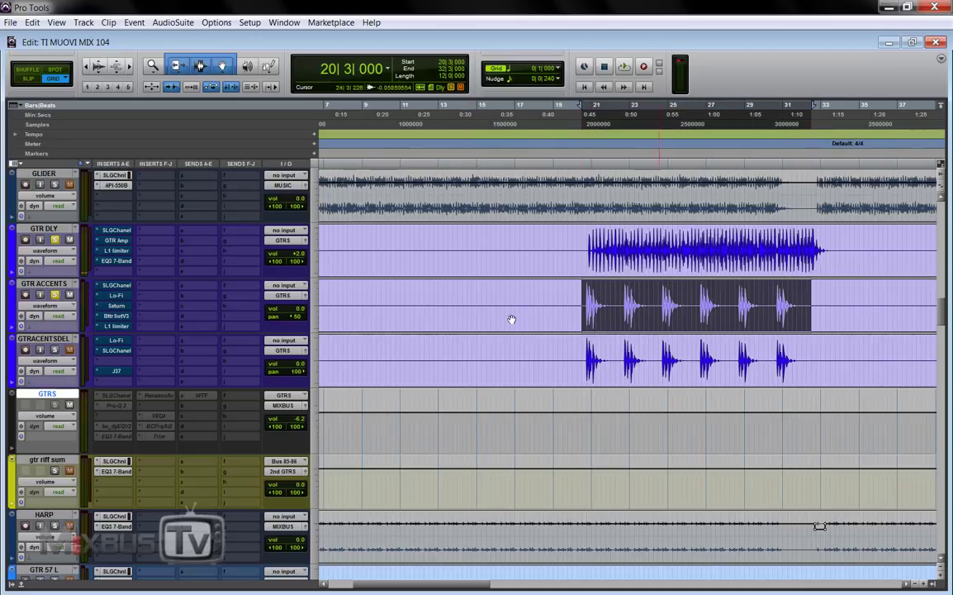
click(55, 295)
key(ctrl+bracketright)
key(space)
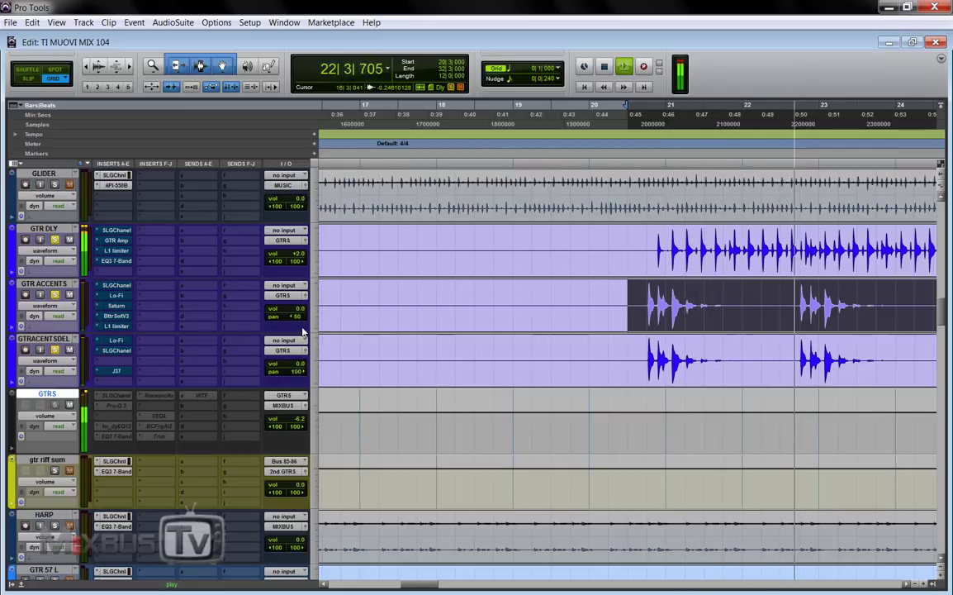
key(ctrl+[)
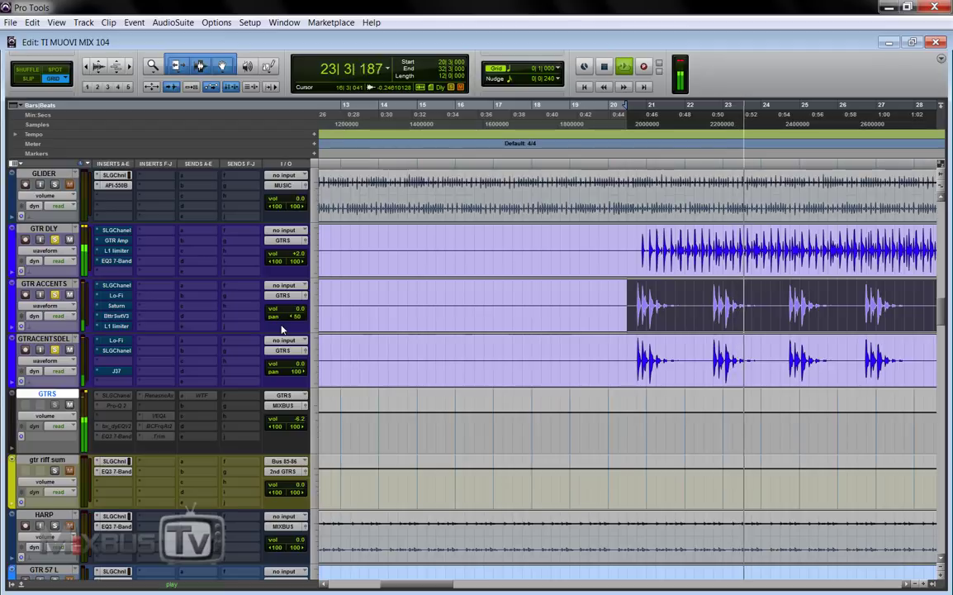
key(space)
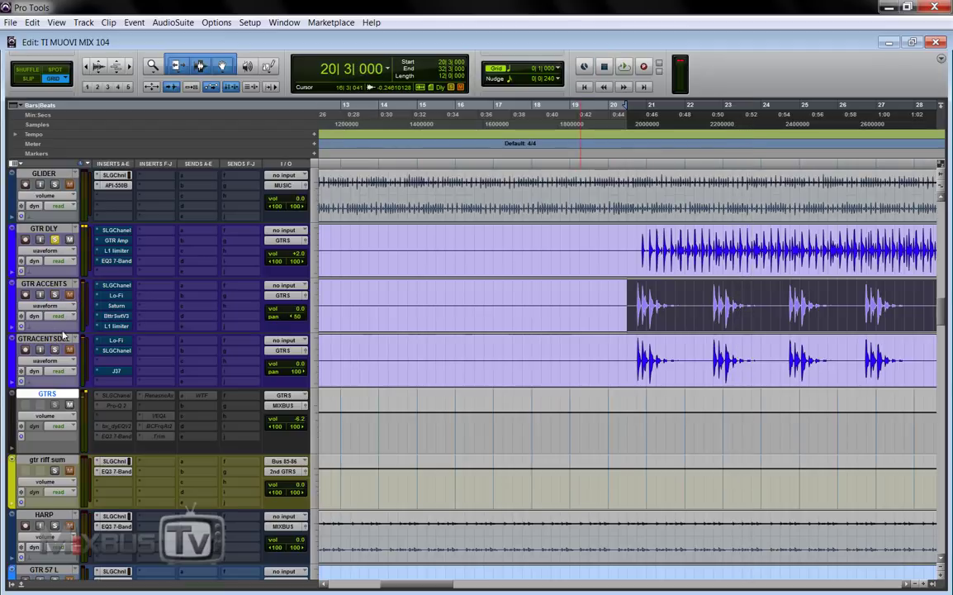
Take the SSL G-Channel and GTR Amp inserts on the GTR DLY track out of bypass.
click(116, 230)
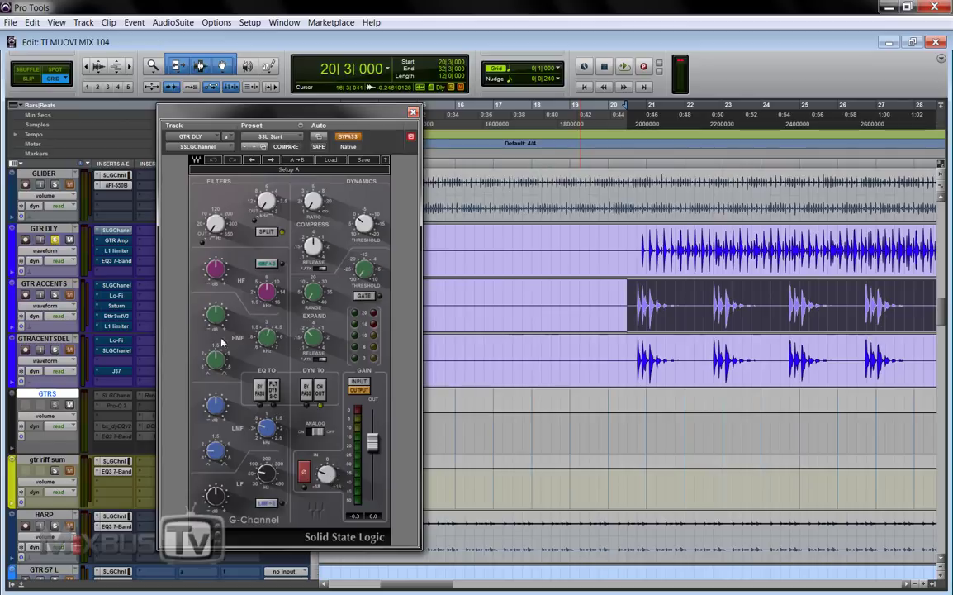
click(348, 138)
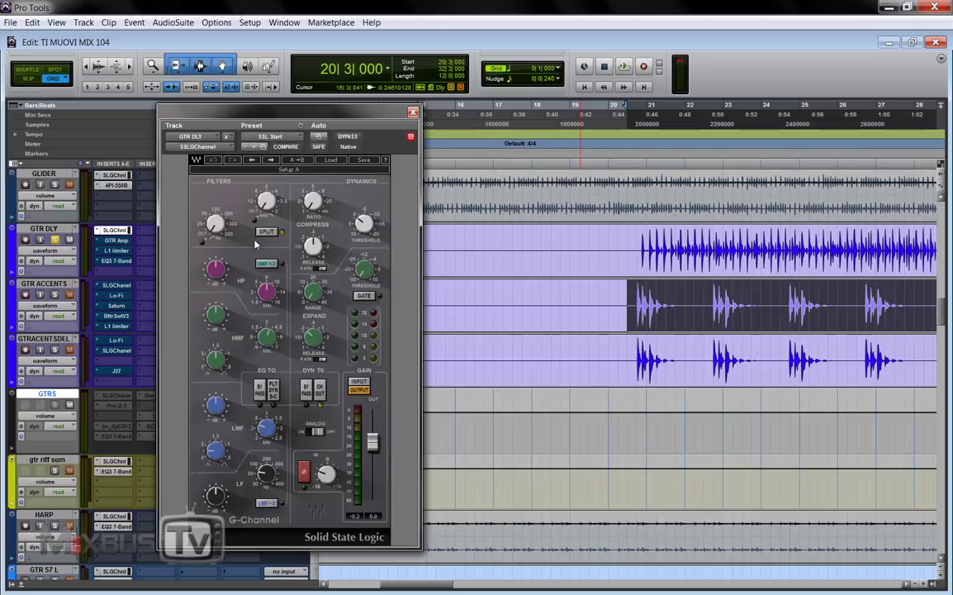
click(113, 241)
click(117, 240)
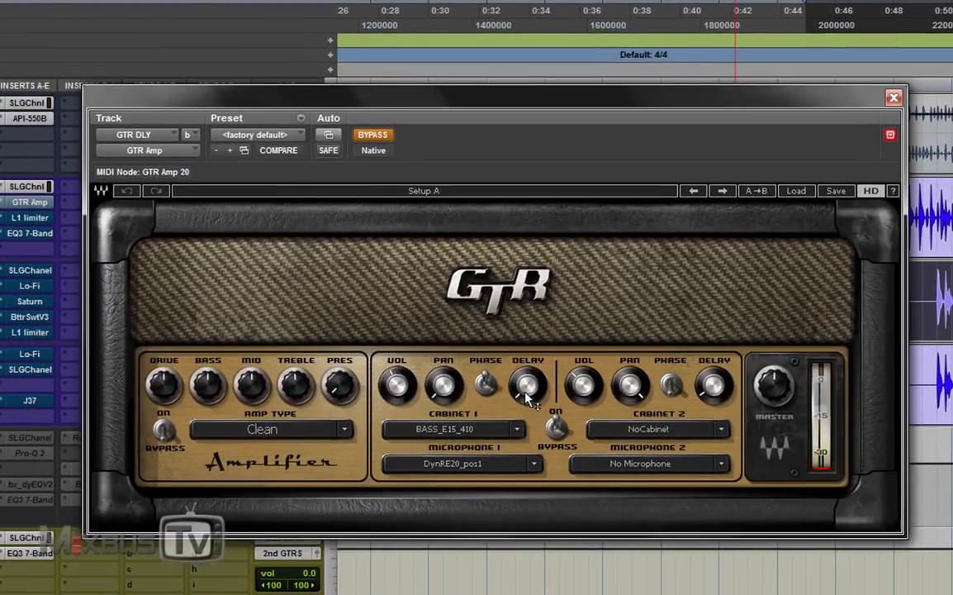
mouse_move(444, 370)
mouse_move(712, 391)
click(372, 135)
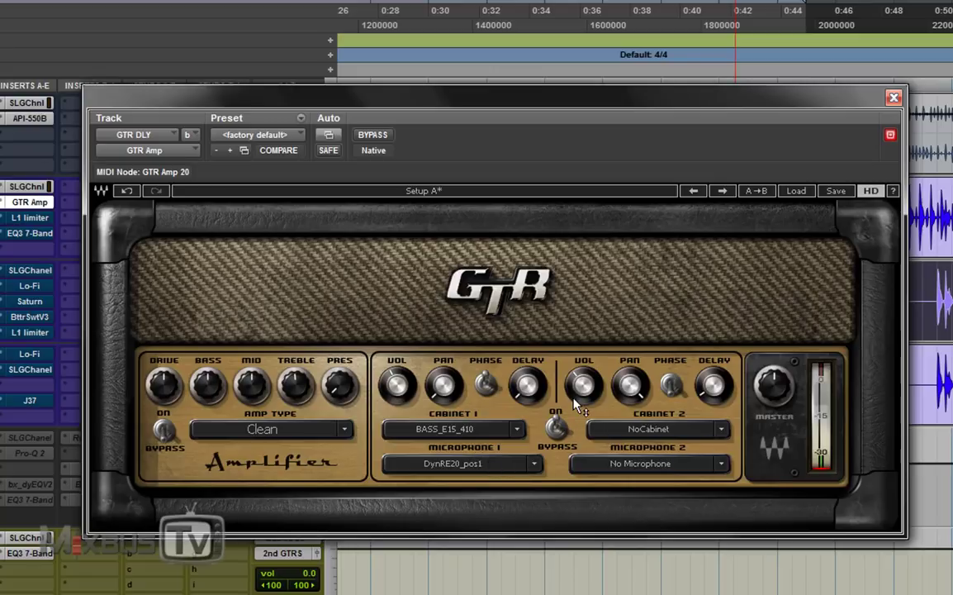
Try the GTR Amp's Cabinet 2 volume down at 0.0 during playback and bring it back up.
drag(583, 384, 585, 392)
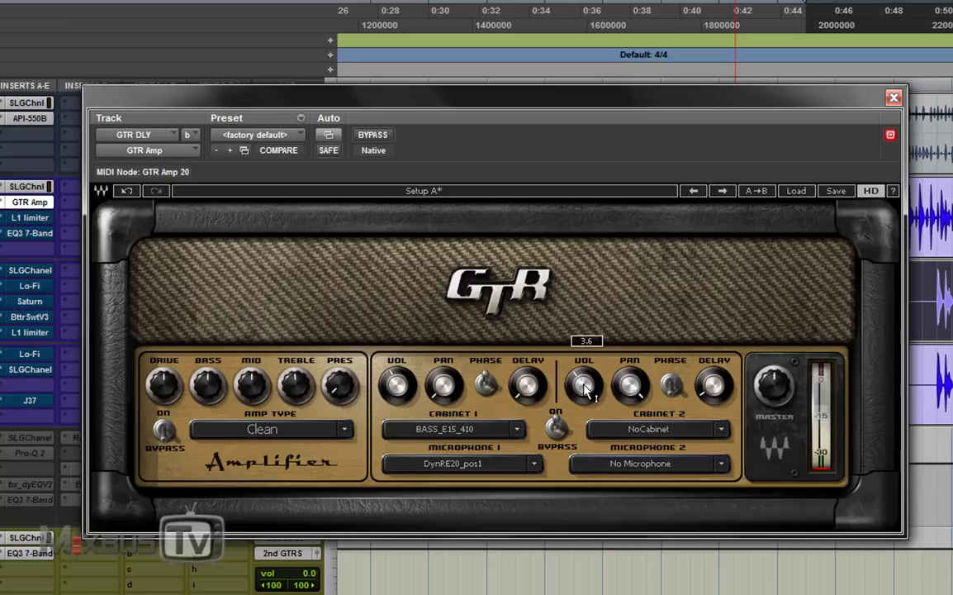
drag(585, 390, 585, 397)
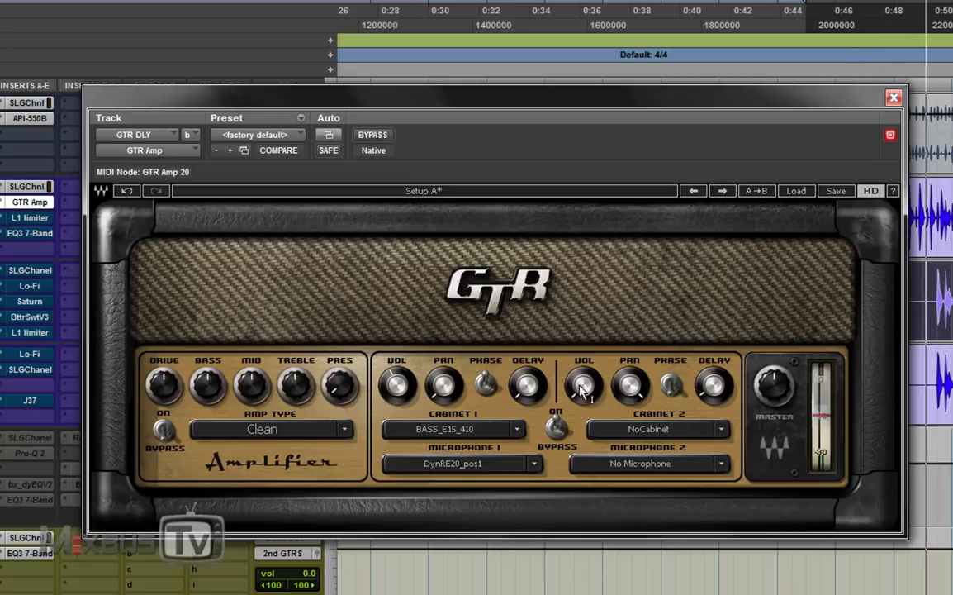
mouse_move(591, 397)
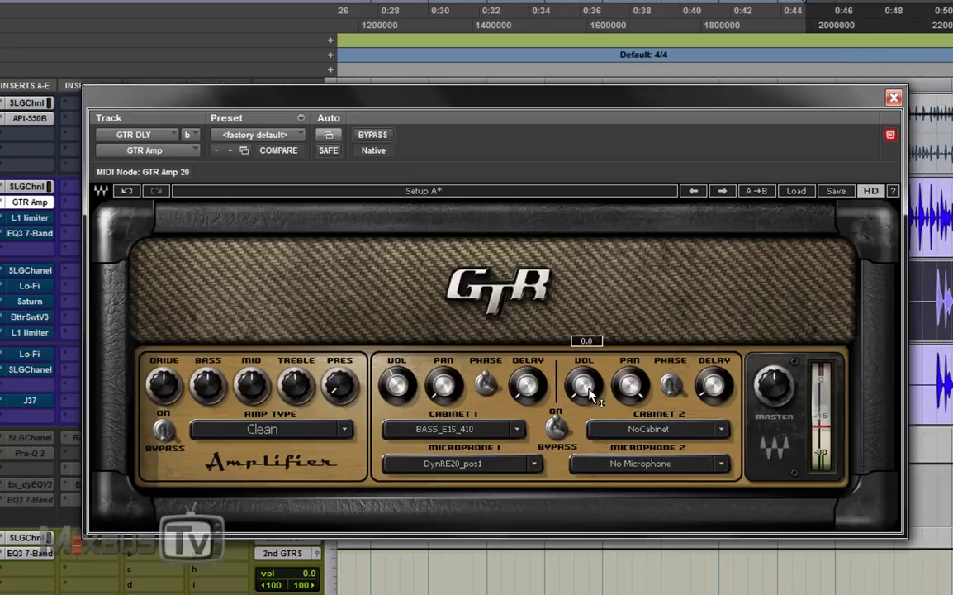
drag(592, 397, 591, 384)
drag(583, 385, 583, 382)
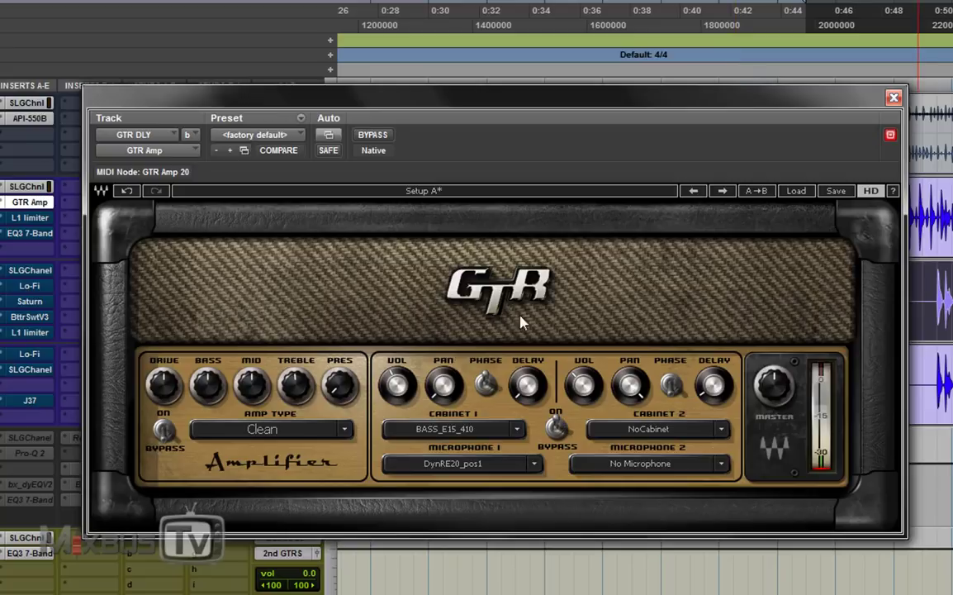
Compare GTR DLY with the GTR Amp bypassed and active during playback, and stop.
click(382, 138)
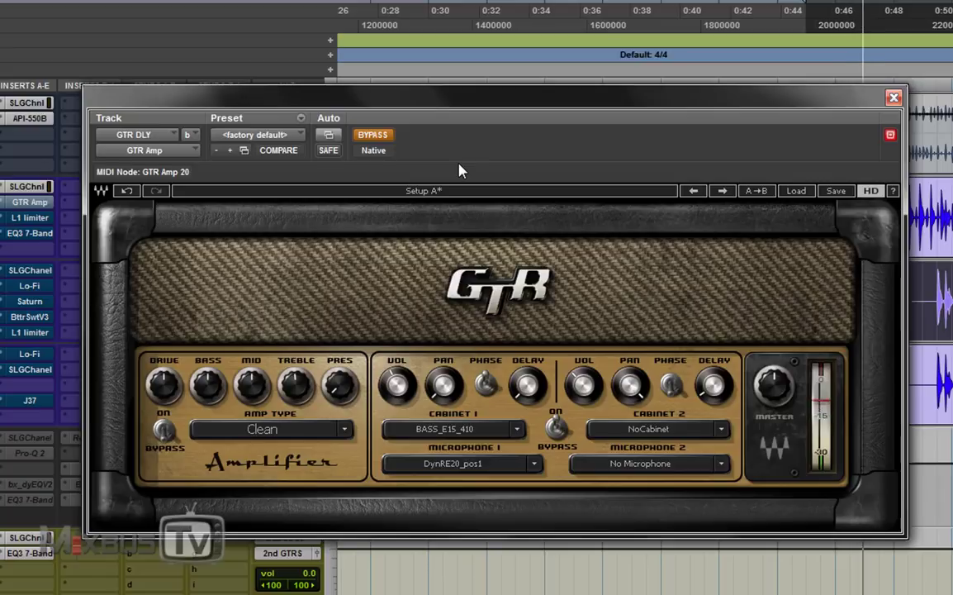
click(380, 135)
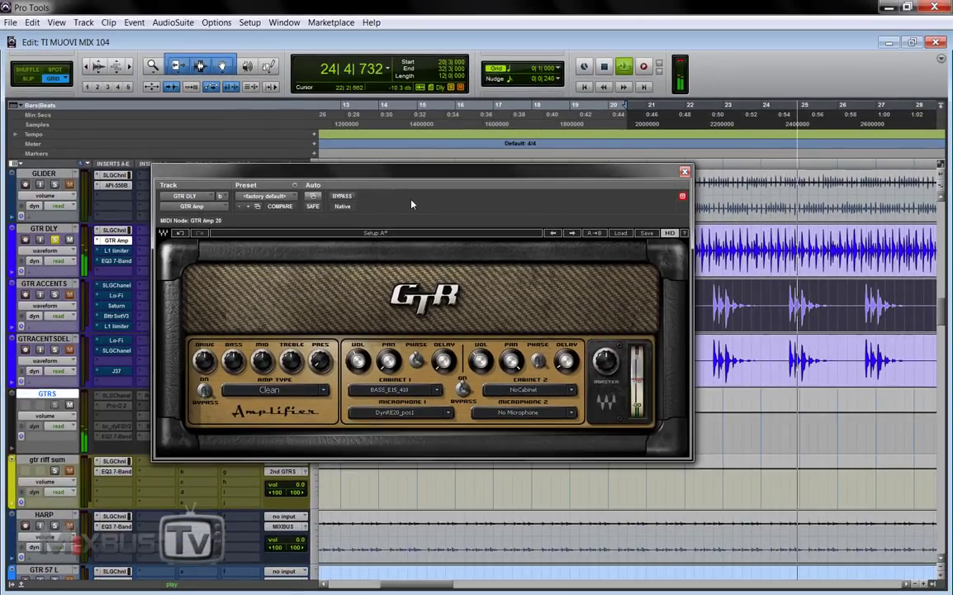
key(space)
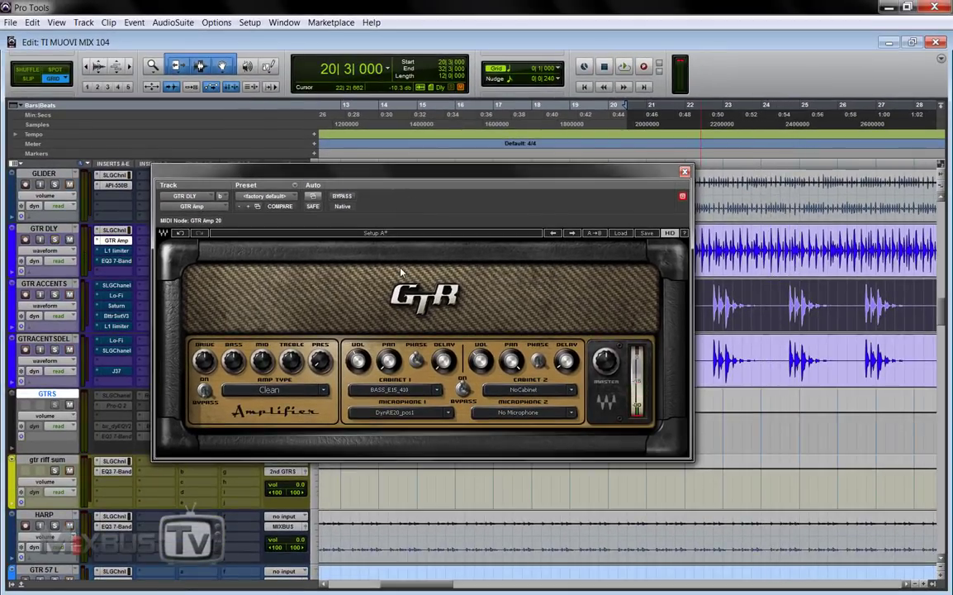
Open the L1 limiter on GTR DLY, take it out of bypass and solo the track.
click(112, 250)
drag(269, 190, 304, 207)
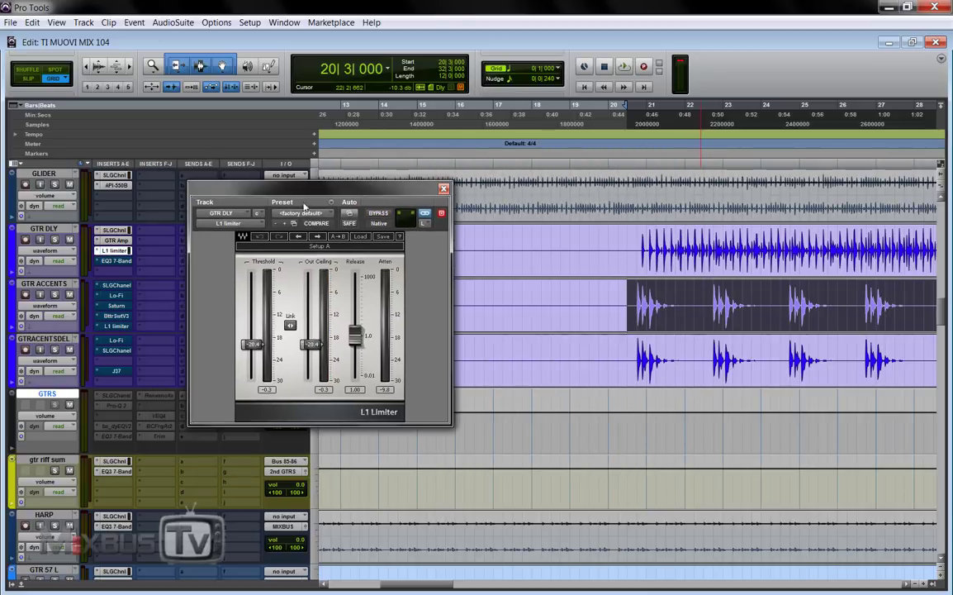
click(55, 239)
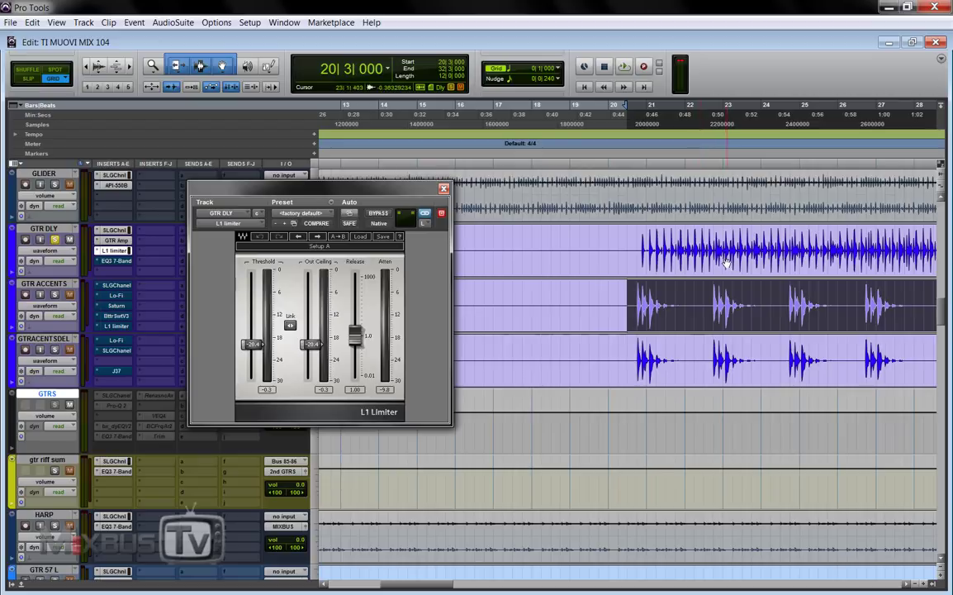
Enlarge the GTR DLY track's height and play the selection through the L1 limiter.
drag(150, 277, 151, 380)
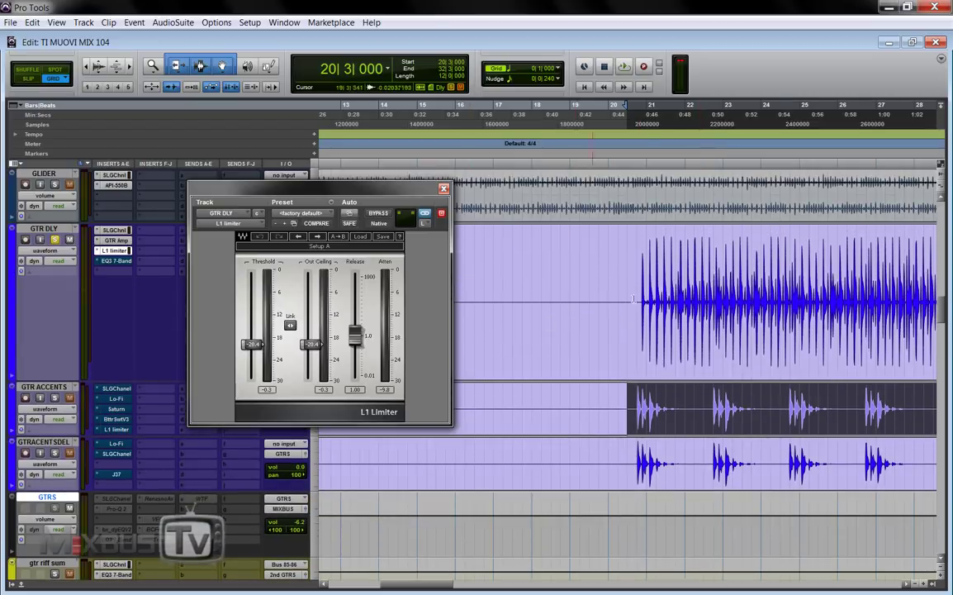
key(ctrl+bracketright)
key(ctrl+bracketright)
key(ctrl+bracketleft)
key(ctrl+bracketleft)
key(ctrl+bracketleft)
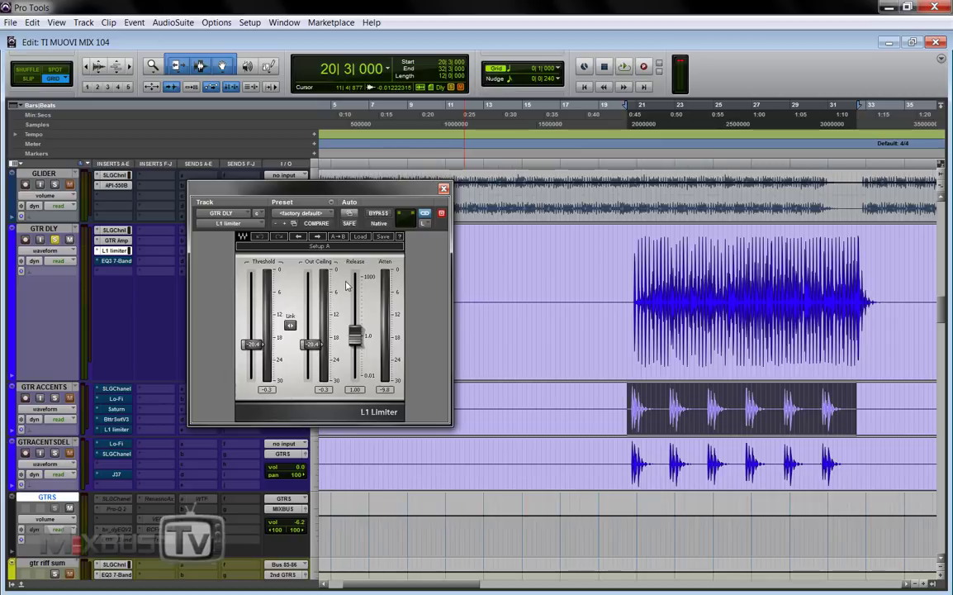
key(space)
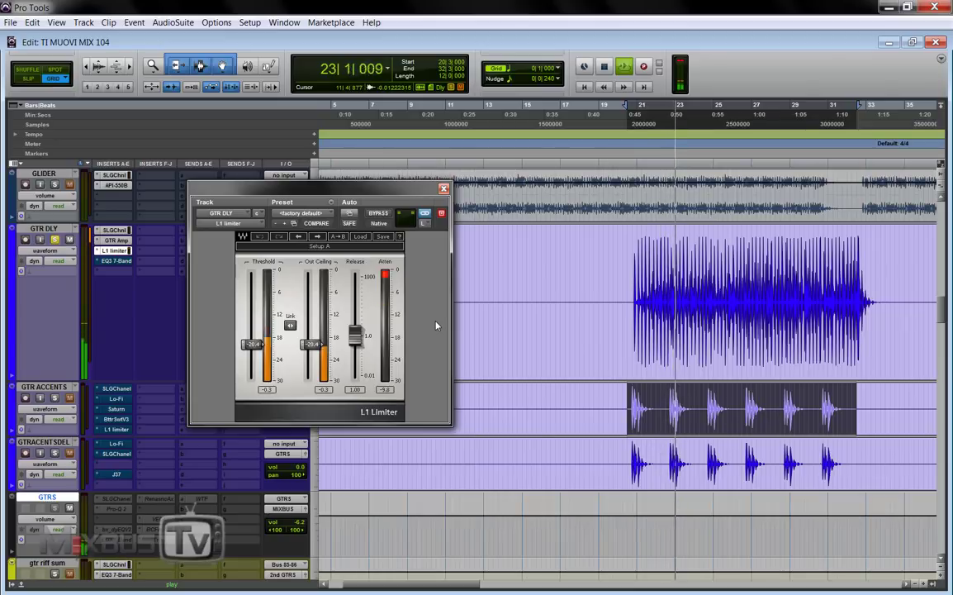
key(space)
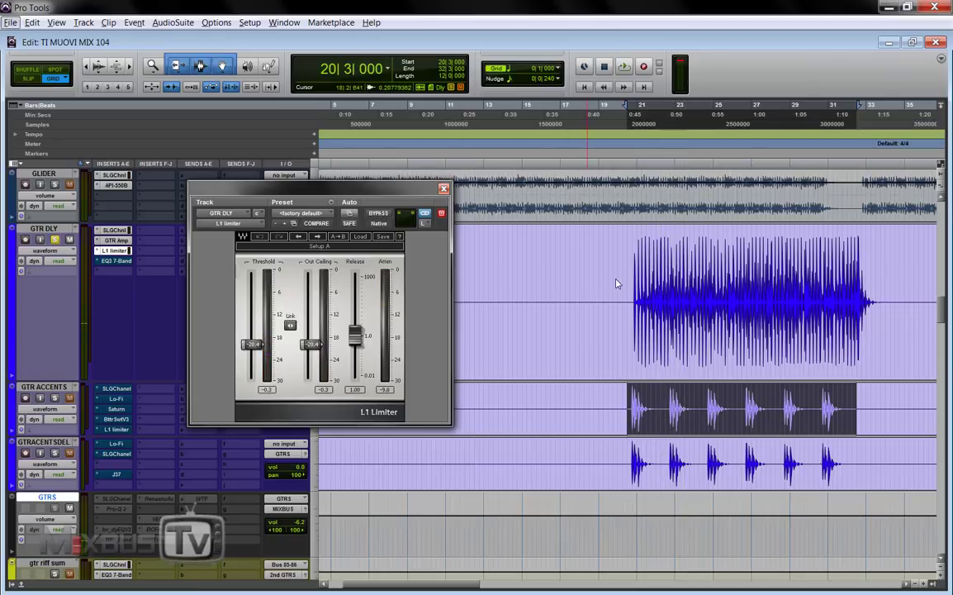
Compare GTR DLY with the L1 limiter bypassed and active during playback, leaving the limiter active.
click(379, 213)
key(space)
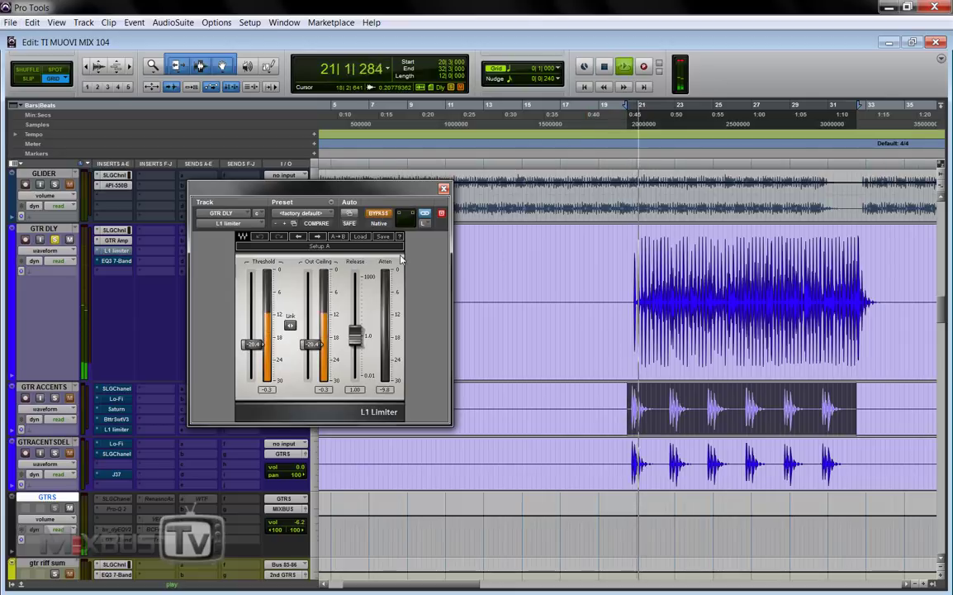
click(379, 213)
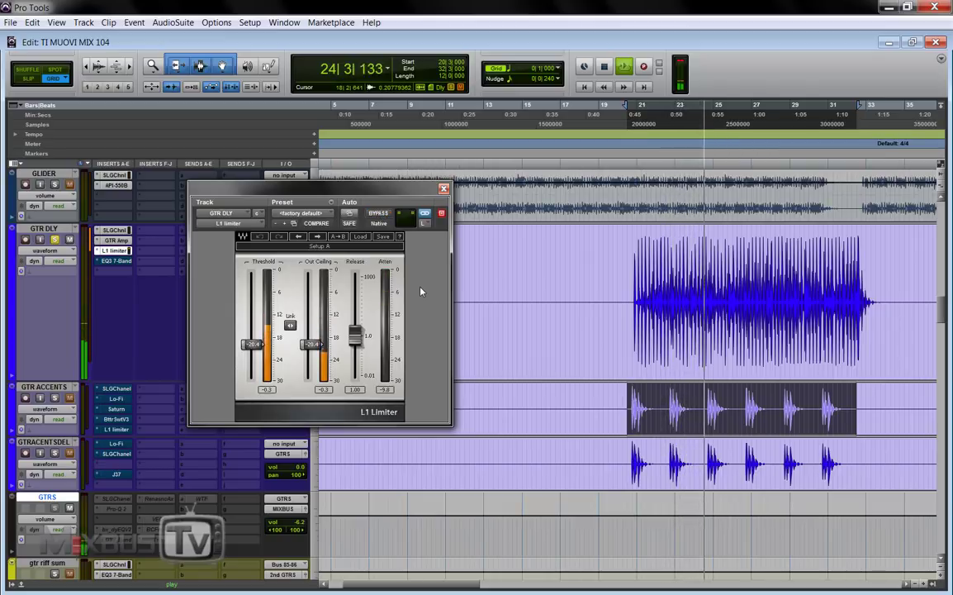
key(space)
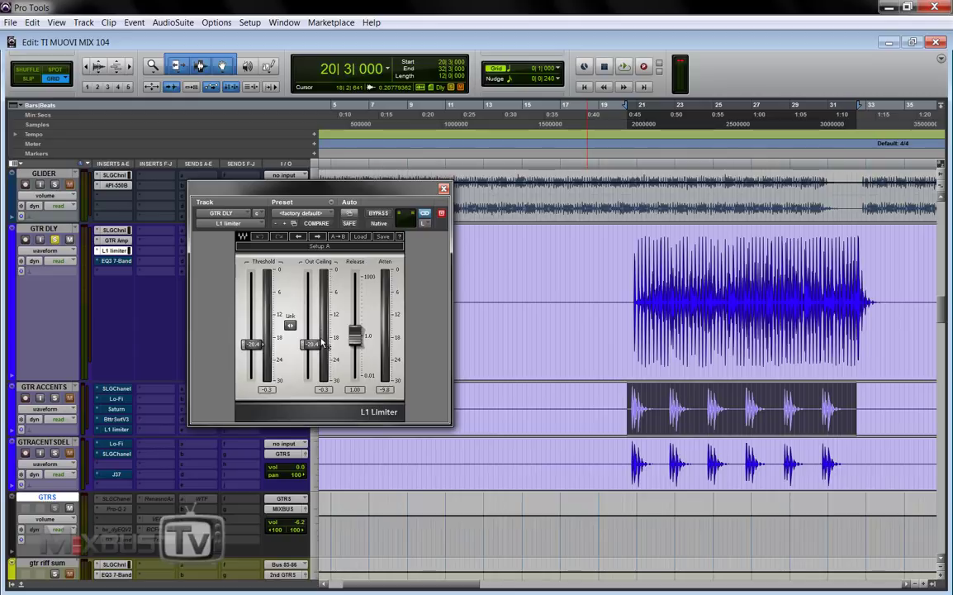
click(379, 213)
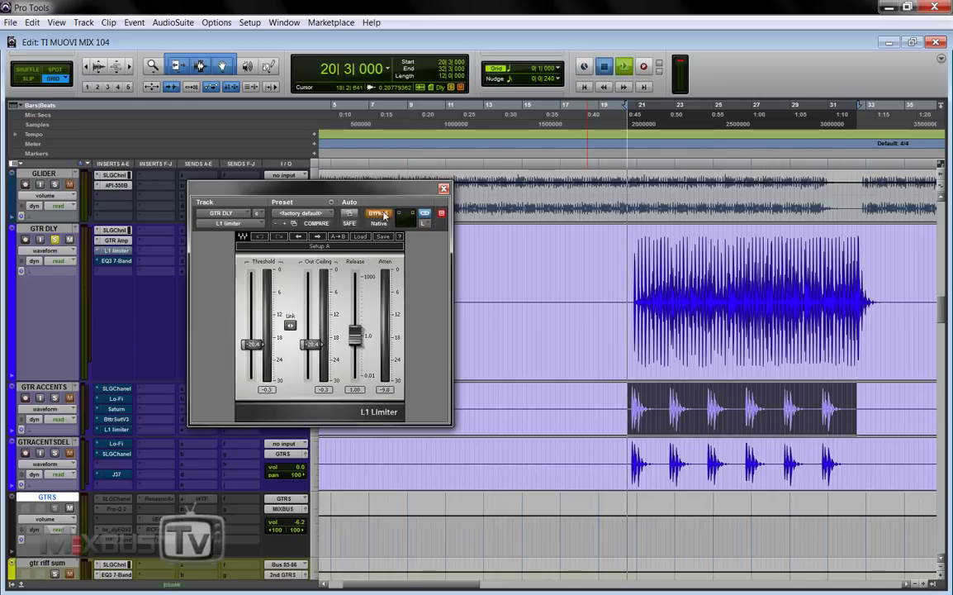
click(379, 213)
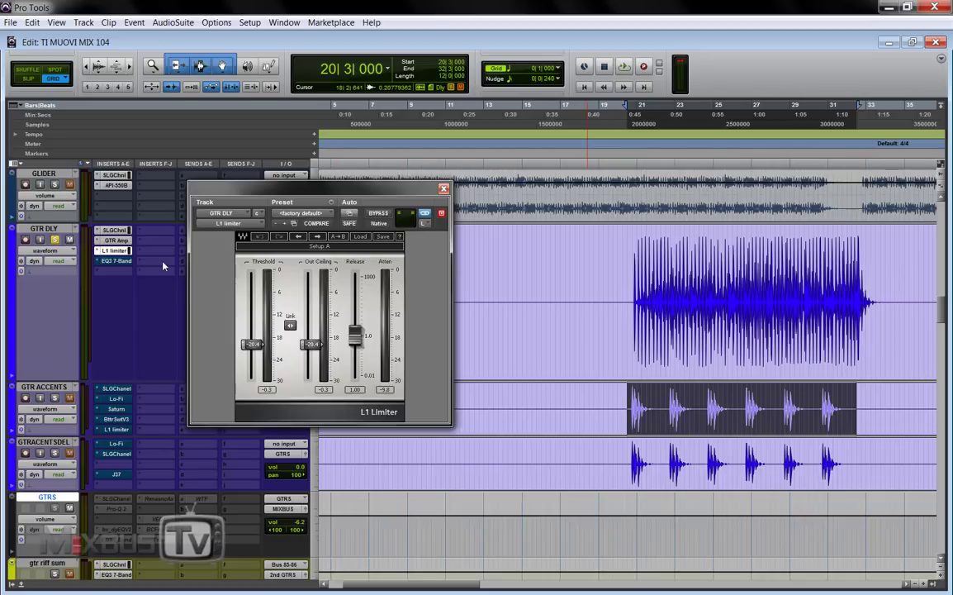
Take the EQ3 7-Band on GTR DLY out of bypass and compare the playback with and without it.
click(117, 261)
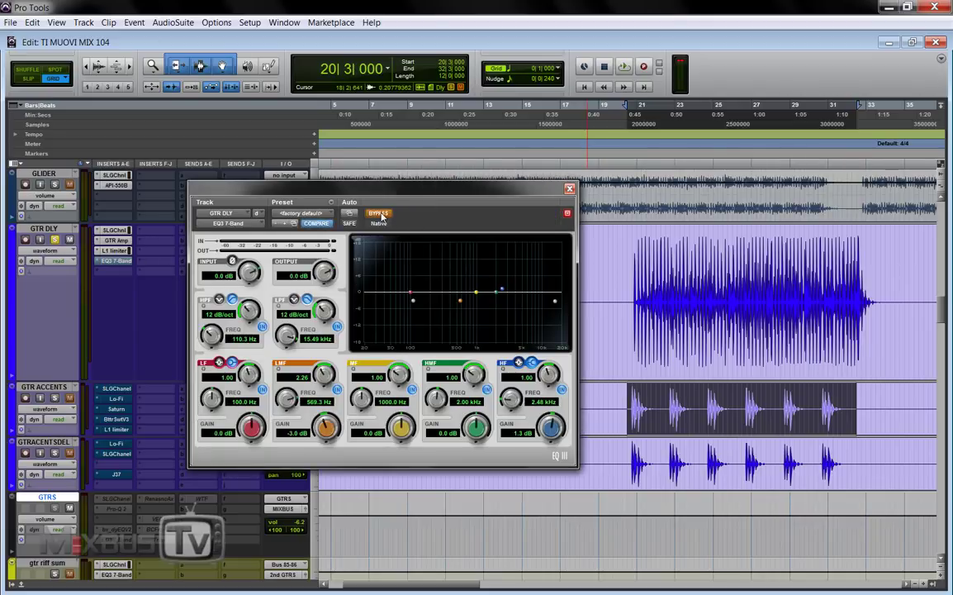
click(379, 214)
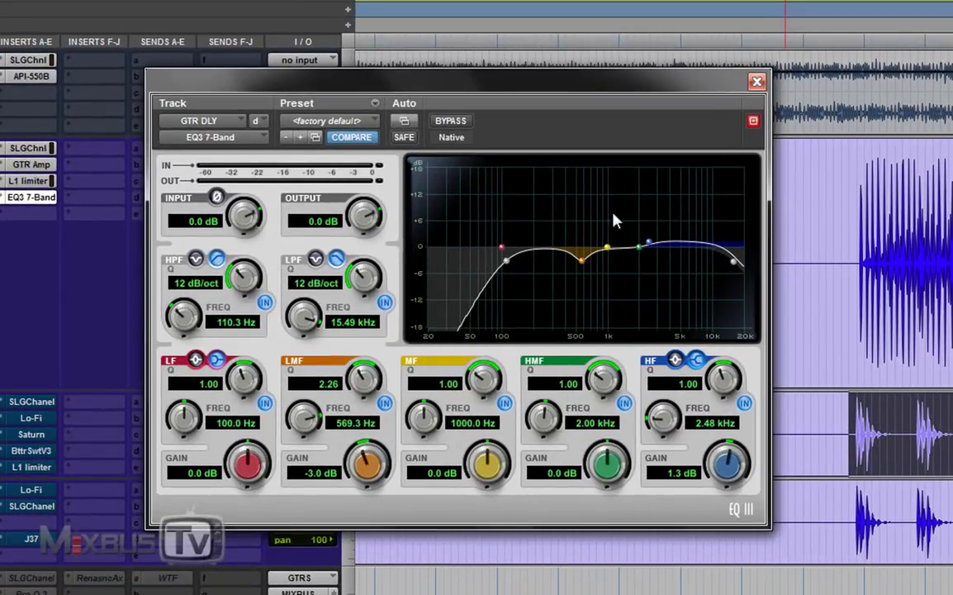
click(453, 122)
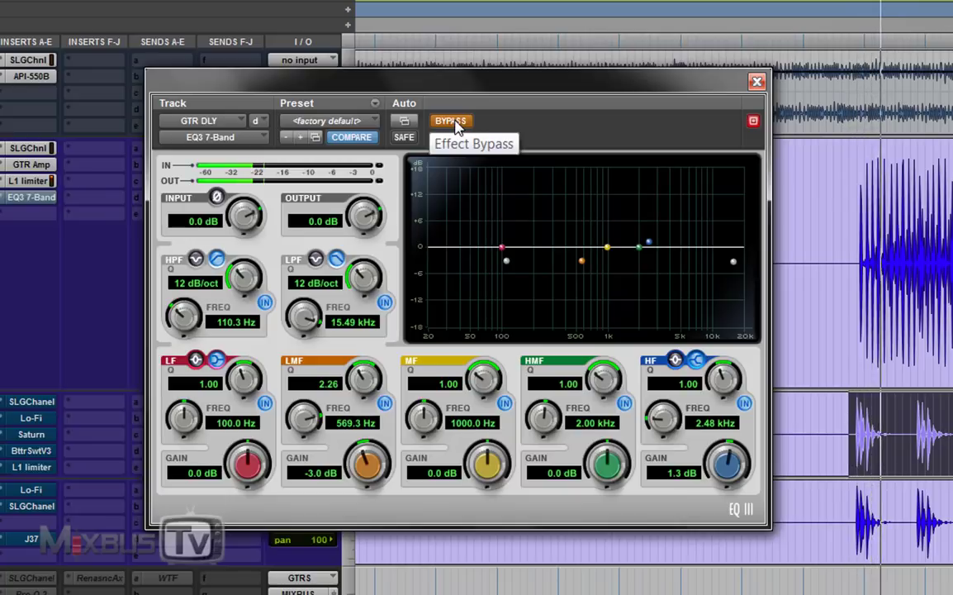
click(452, 122)
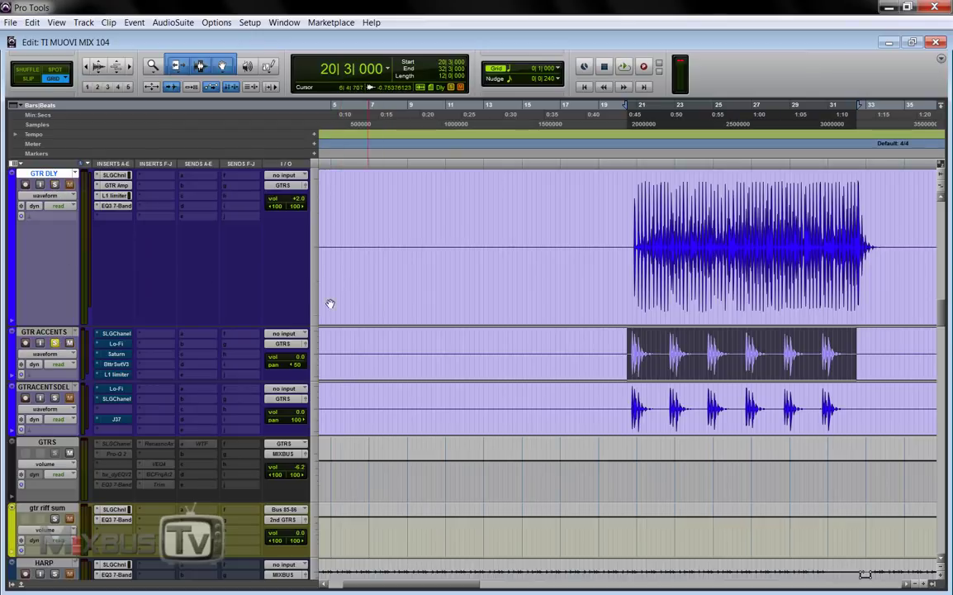
Play the selection with GTR ACCENTS soloed, add GTRACENTSDEL to the solo, and stop.
key(ctrl+bracketright)
key(ctrl+bracketright)
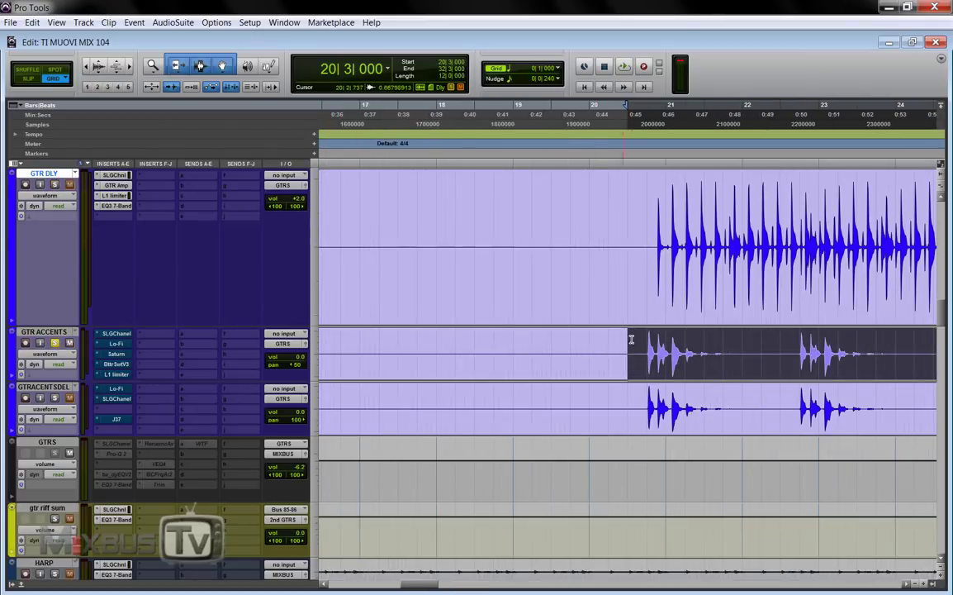
key(space)
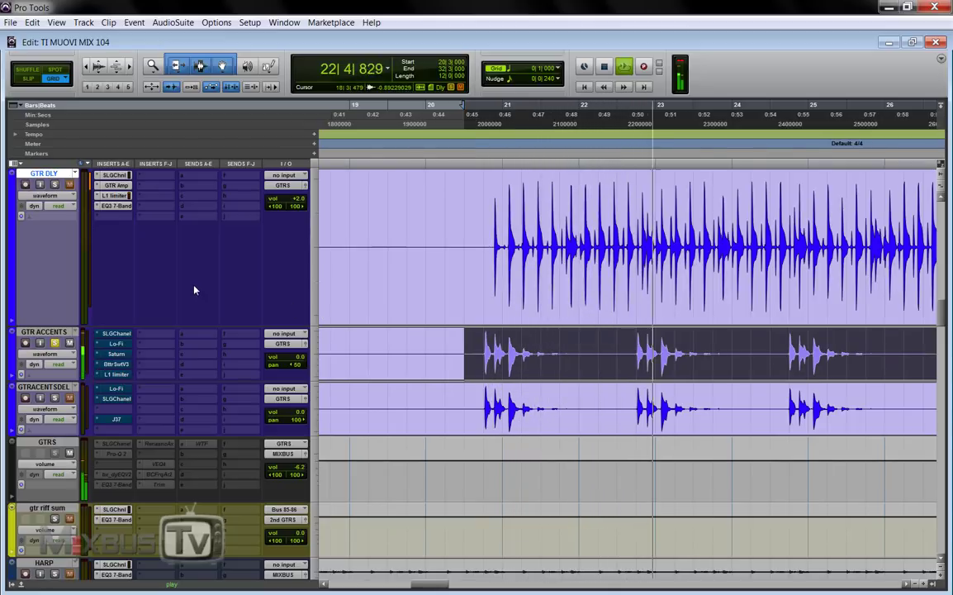
key(space)
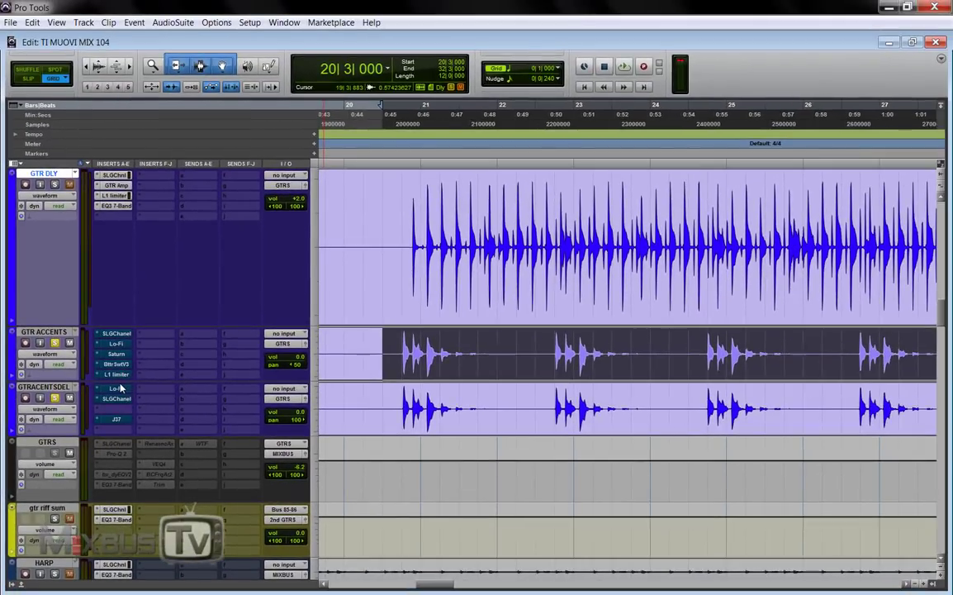
Take the Lo-Fi insert on GTRACENTSDEL out of bypass and remove GTR ACCENTS from the solo.
click(117, 389)
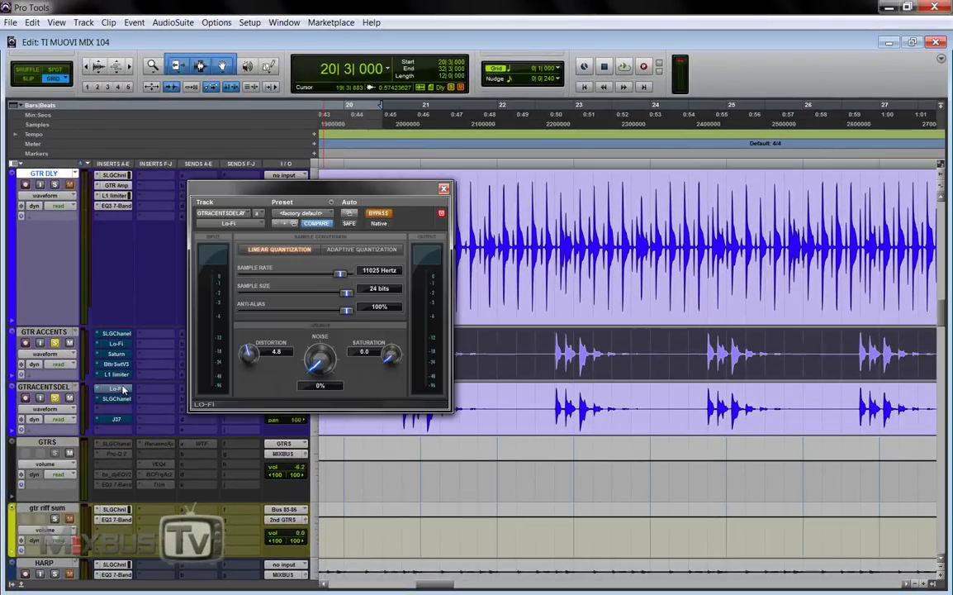
click(381, 213)
click(55, 343)
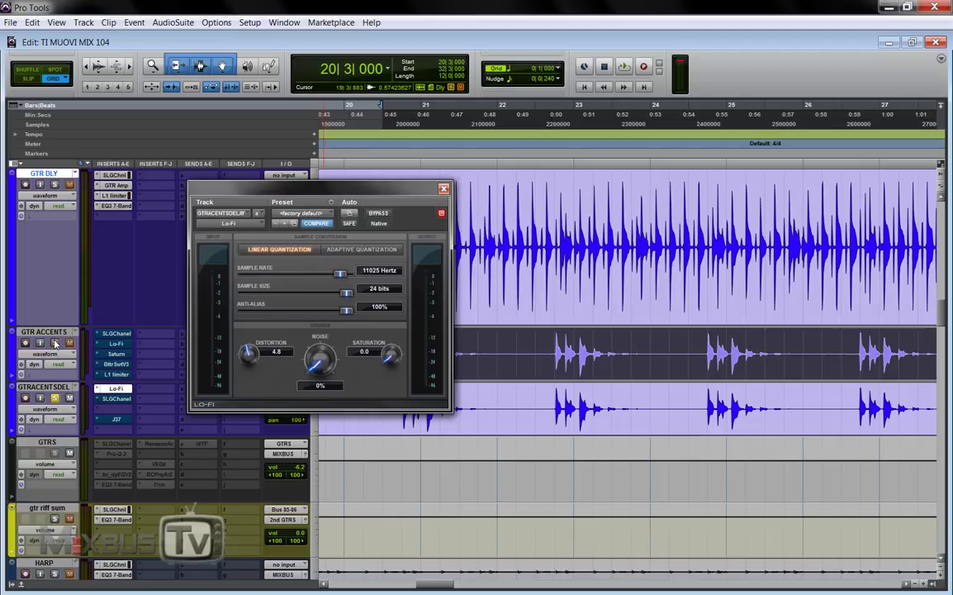
Compare GTRACENTSDEL with Lo-Fi bypassed and active over two playback passes, enlarging the track's height and leaving Lo-Fi active.
key(space)
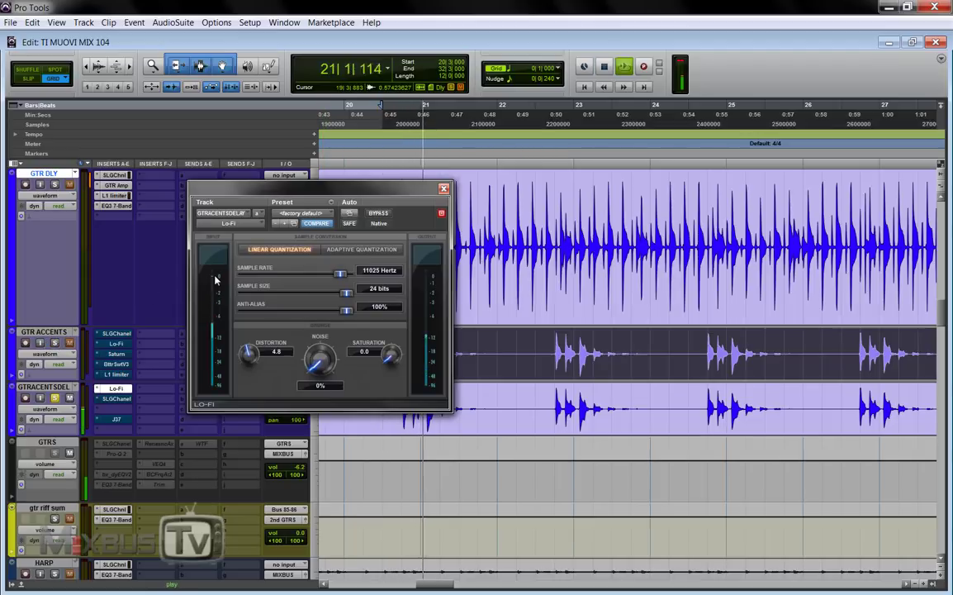
click(378, 214)
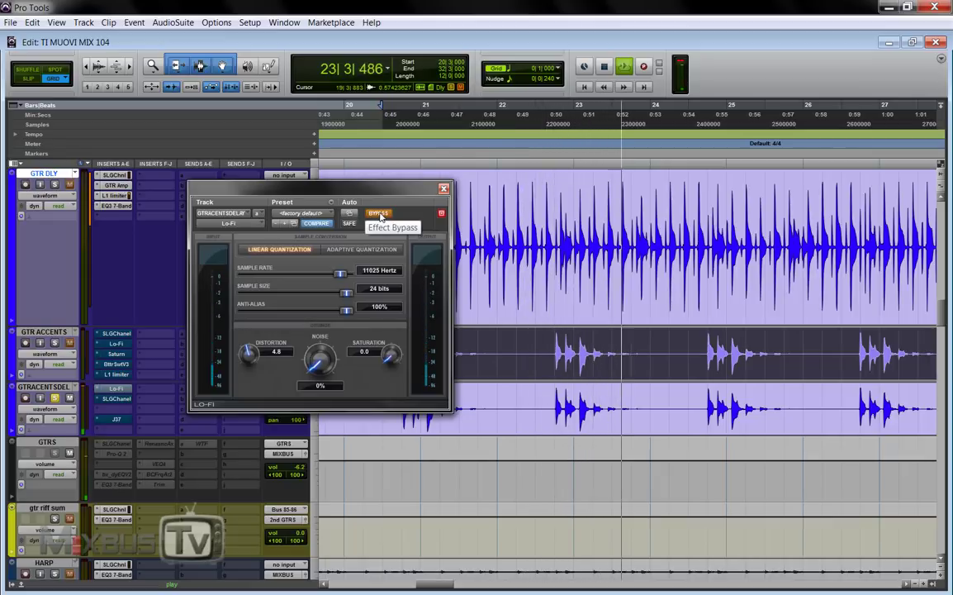
click(380, 214)
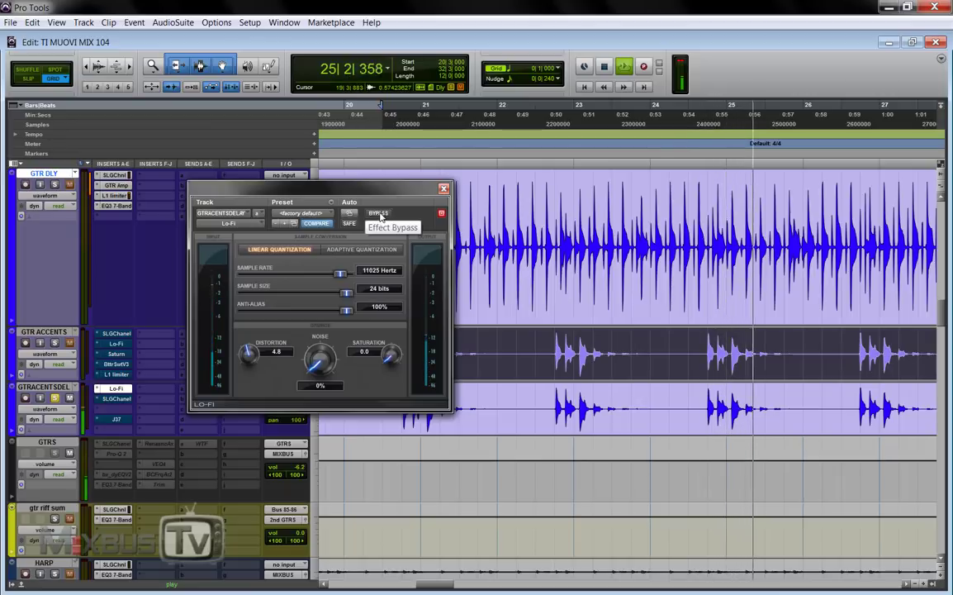
key(space)
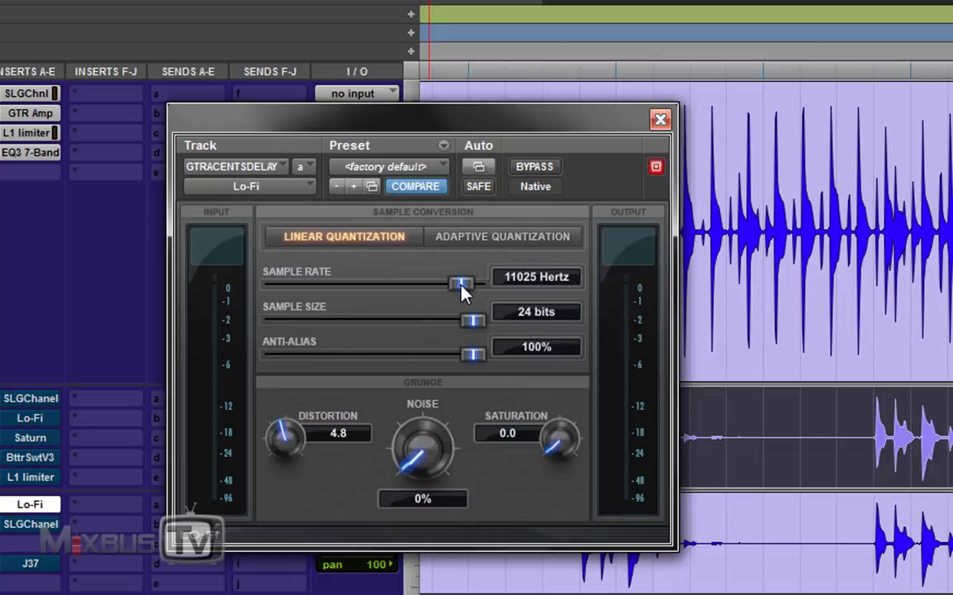
key(space)
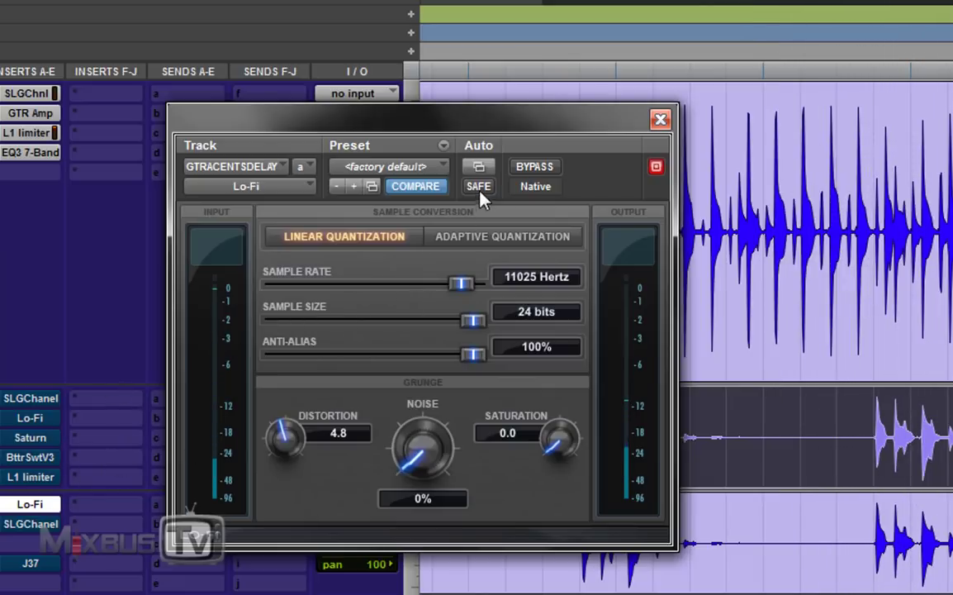
click(556, 169)
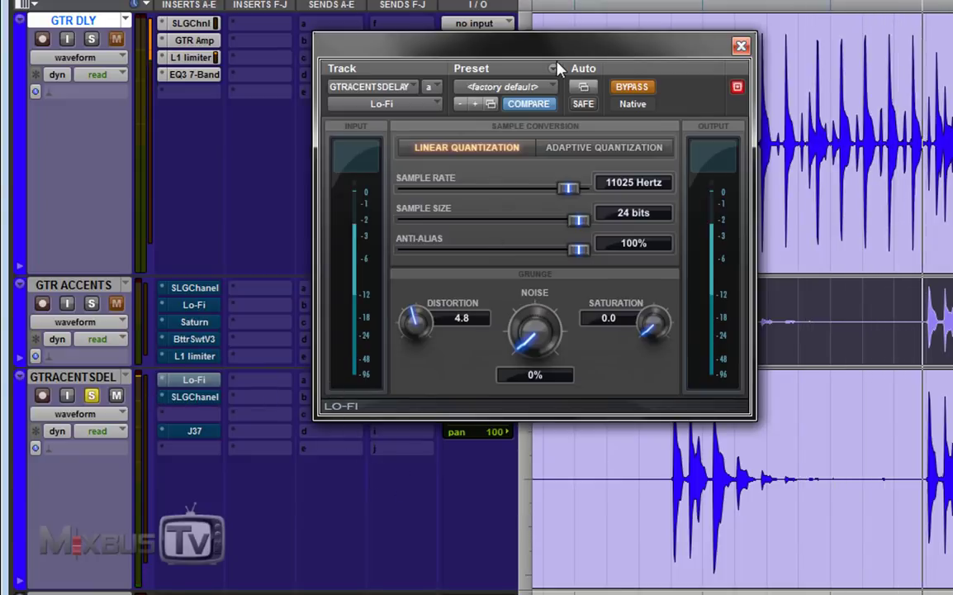
click(638, 88)
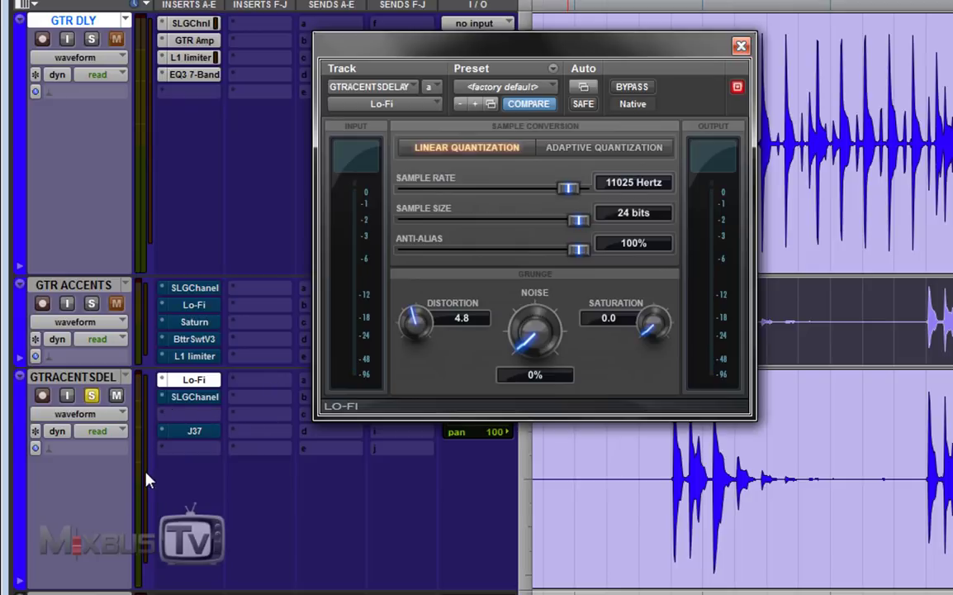
key(space)
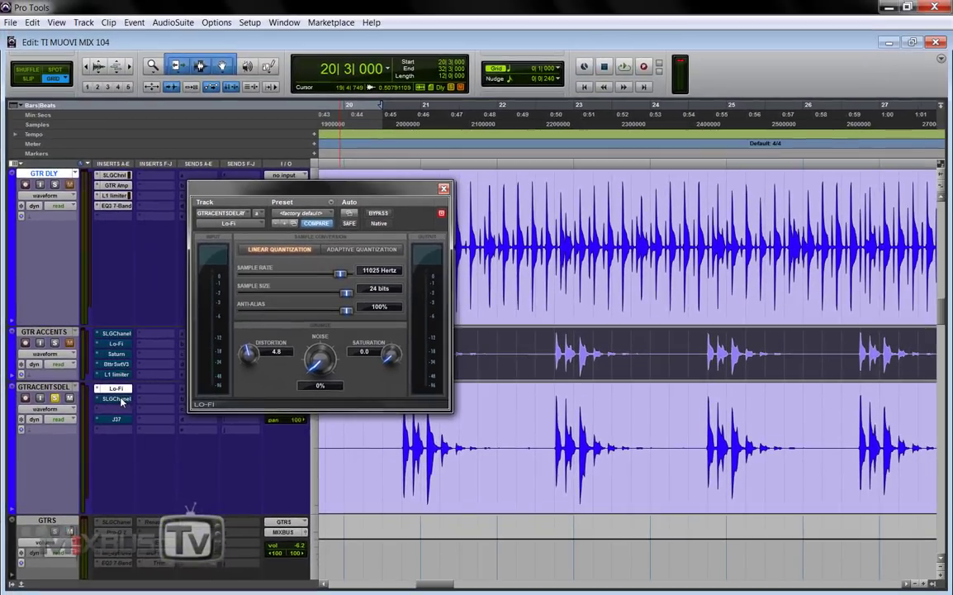
Open the SSL G-Channel on GTRACENTSDEL, take it out of bypass, and play the track through it.
click(195, 396)
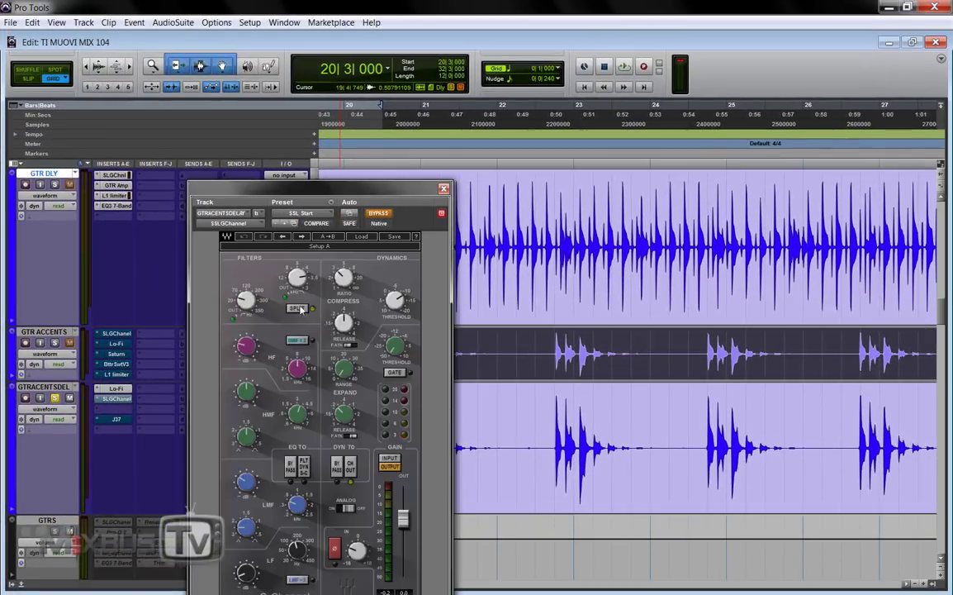
drag(372, 196, 337, 85)
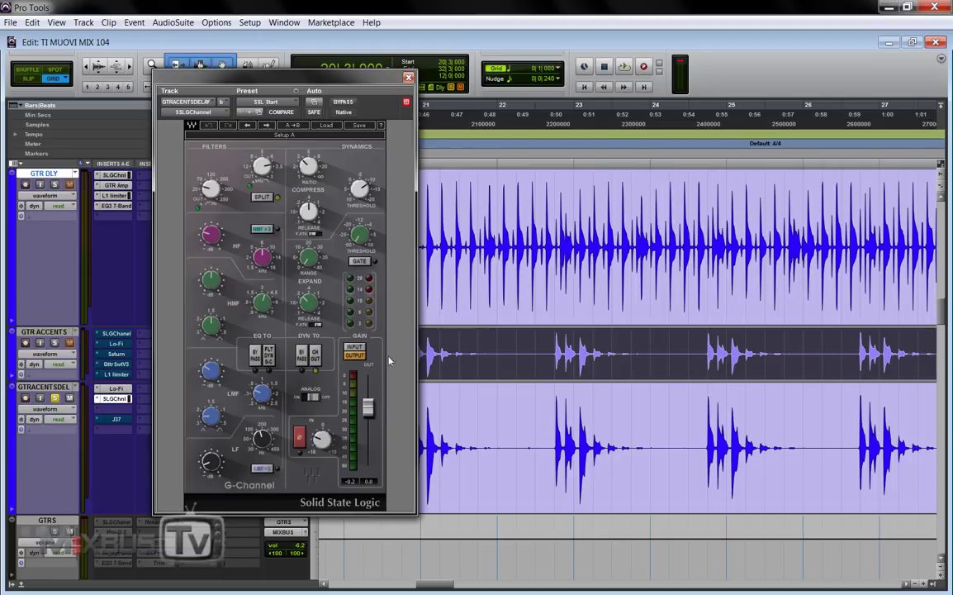
key(space)
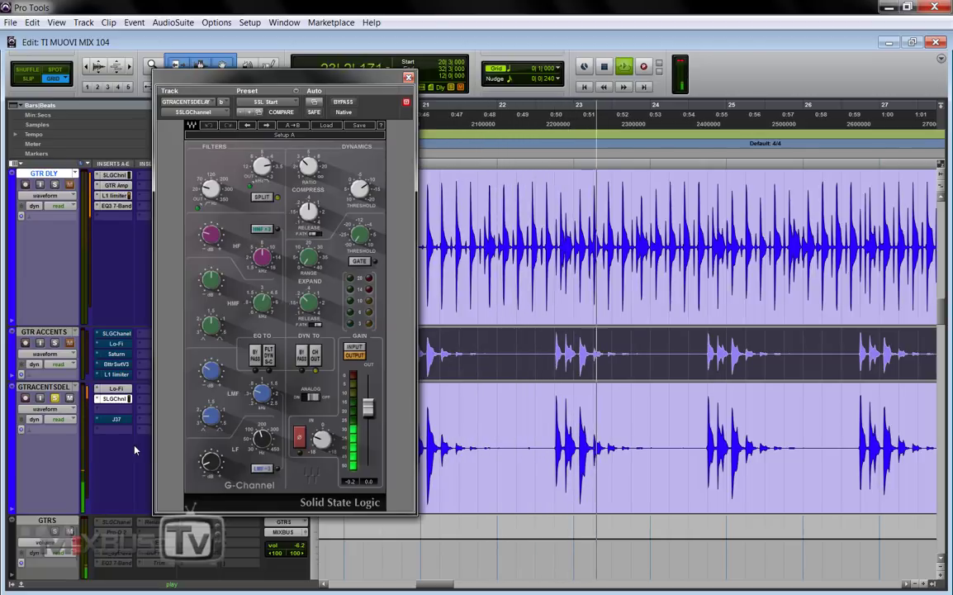
key(space)
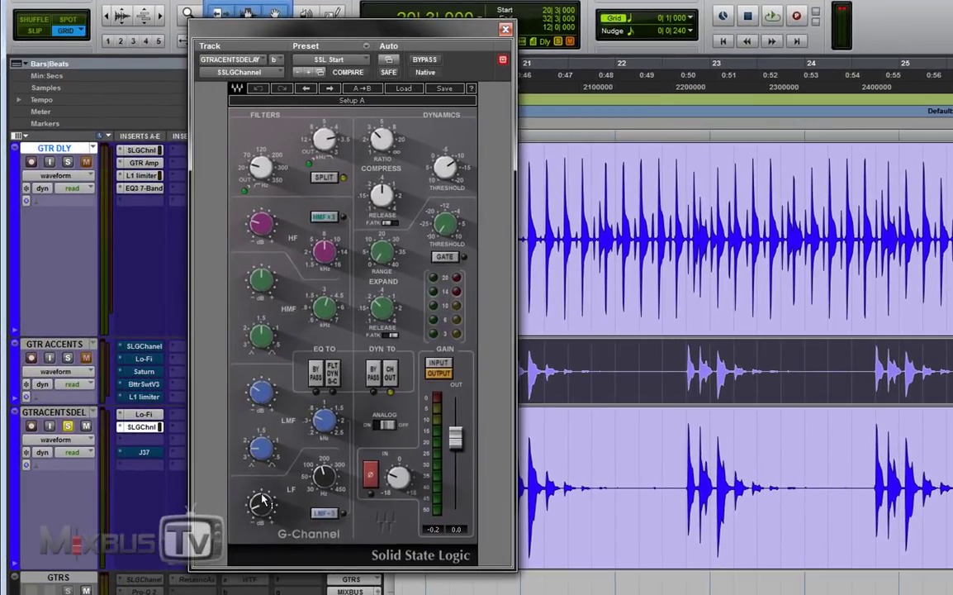
Audition GTRACENTSDEL through the SSL G-Channel, try its output gain at 12.0, return it to 0.0, and stop playback.
click(261, 500)
click(333, 146)
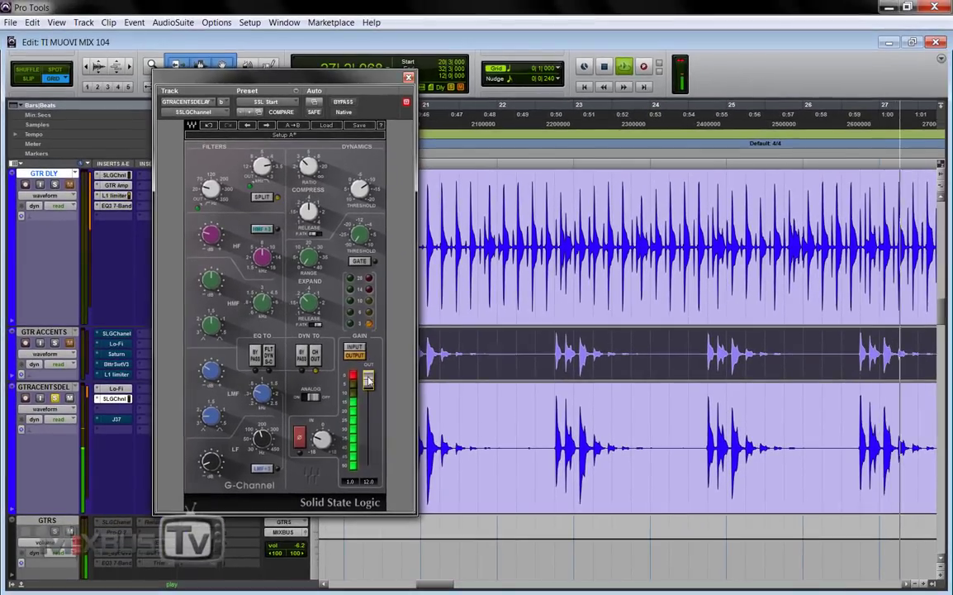
key(alt+space)
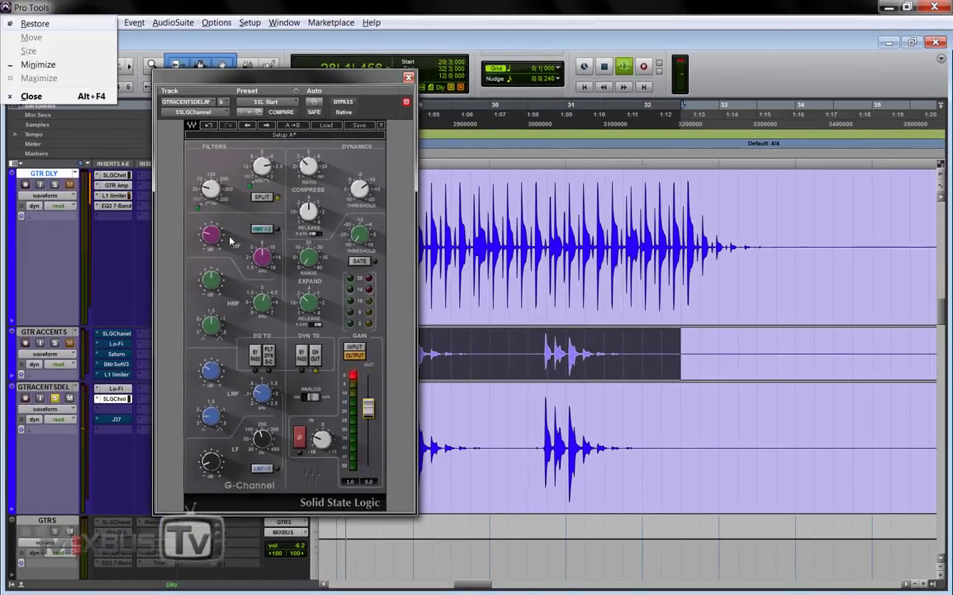
click(117, 457)
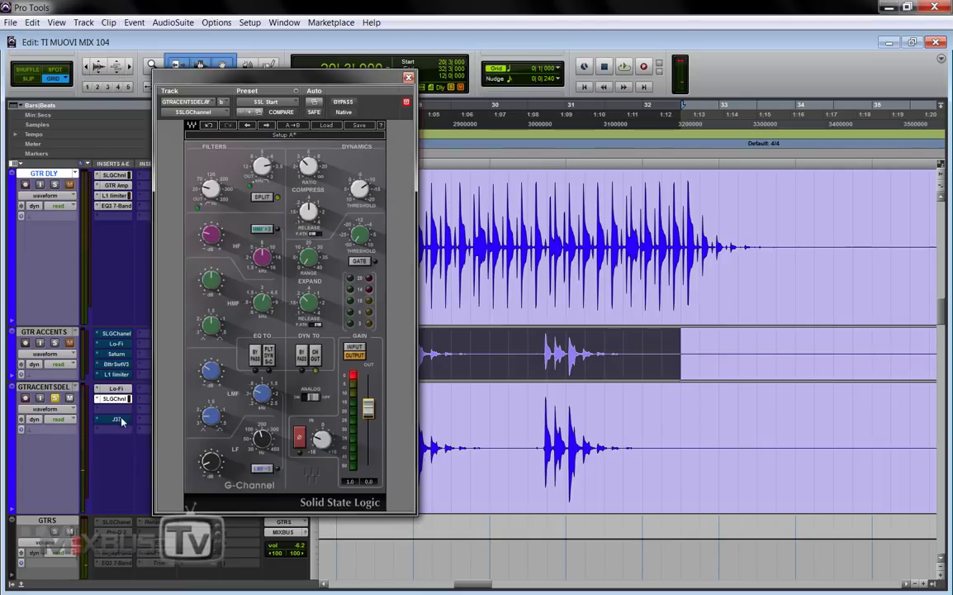
Open the J37 on GTRACENTSDEL, take it out of bypass, play the selection through it, and stop.
click(120, 420)
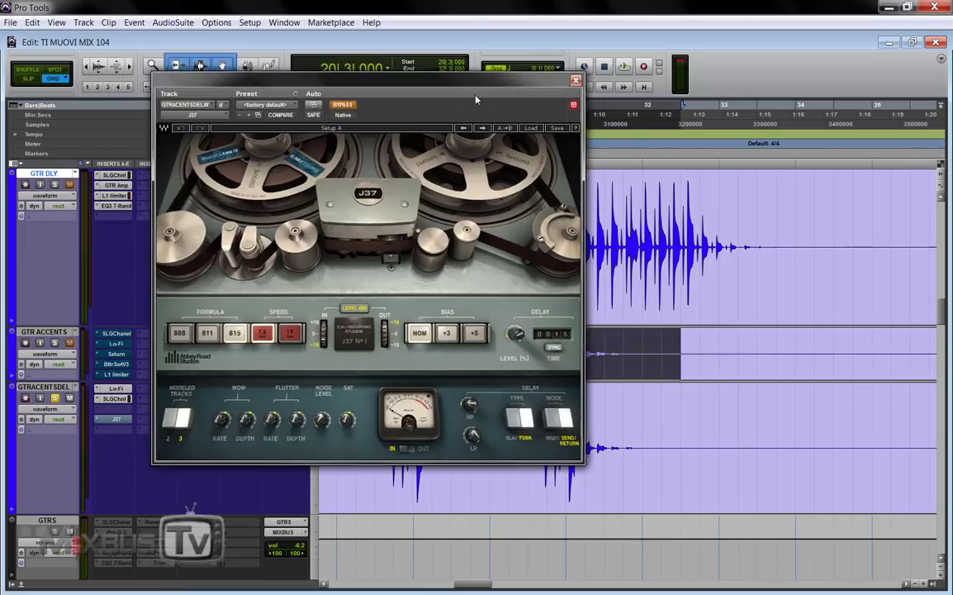
drag(448, 81, 712, 148)
key(ctrl+bracketleft)
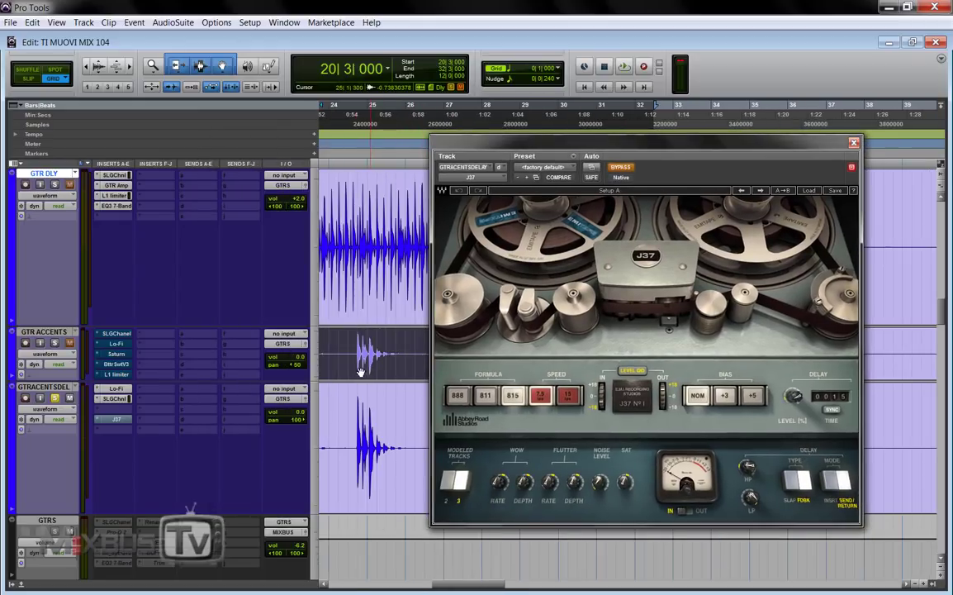
key(ctrl+bracketleft)
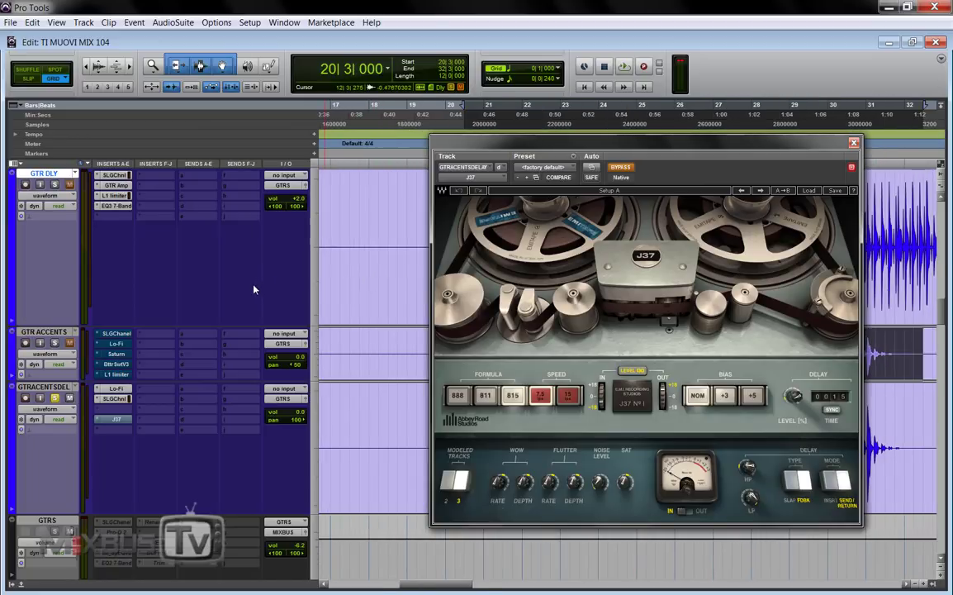
key(ctrl+bracketright)
drag(628, 155, 518, 138)
key(space)
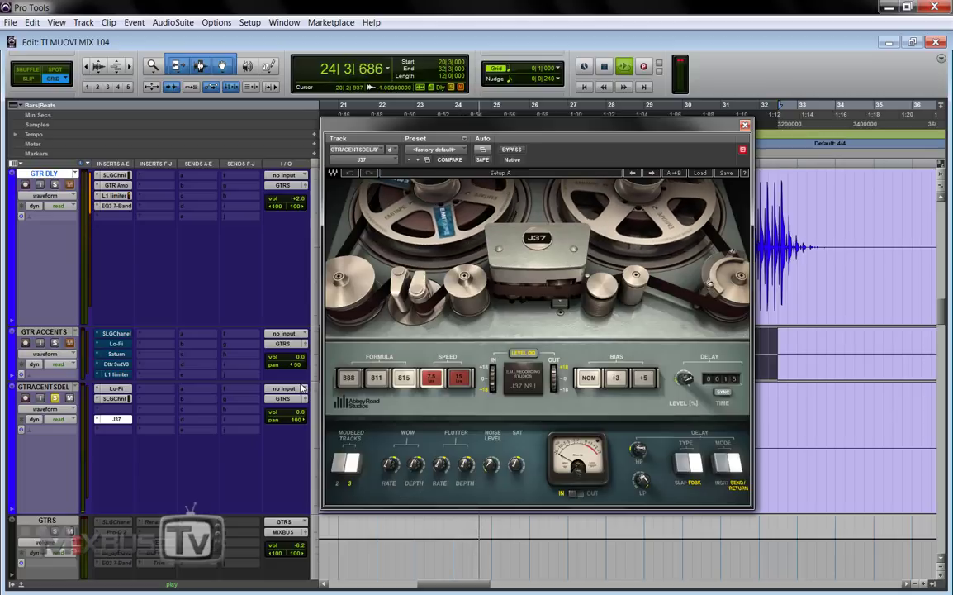
key(space)
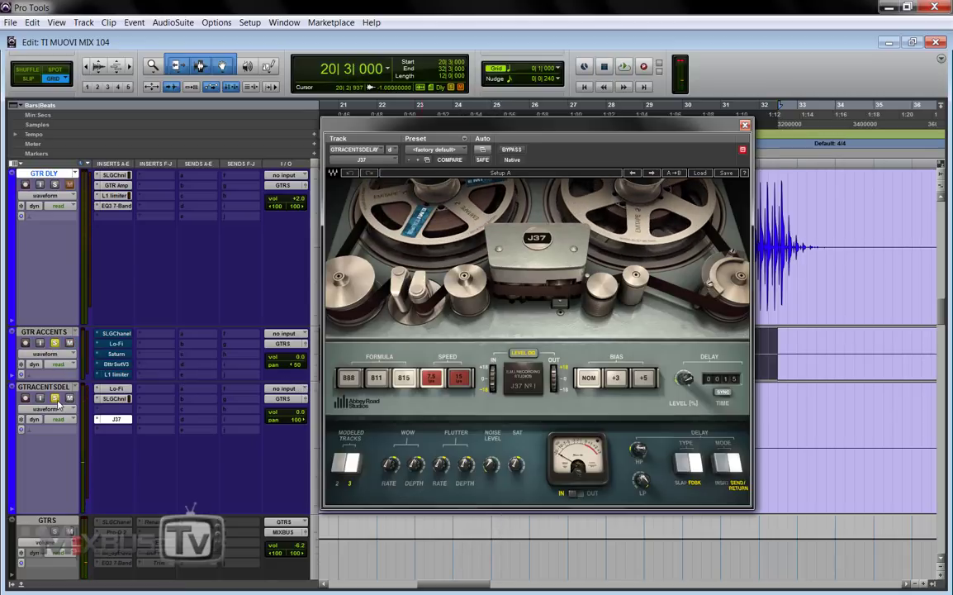
Compare J37 bypassed and active during playback with GTR ACCENTS also soloed, leaving J37 active.
right_click(116, 423)
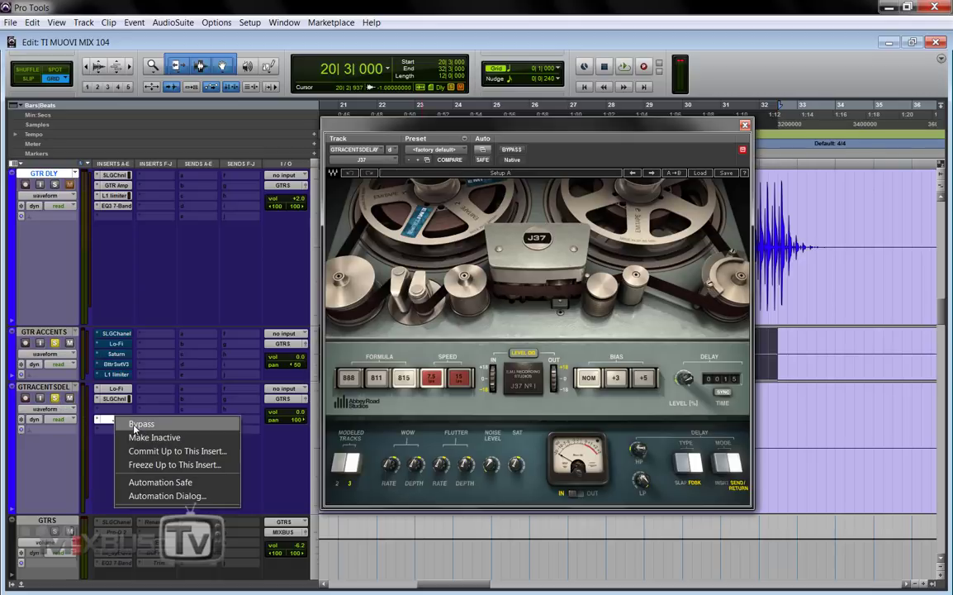
click(168, 438)
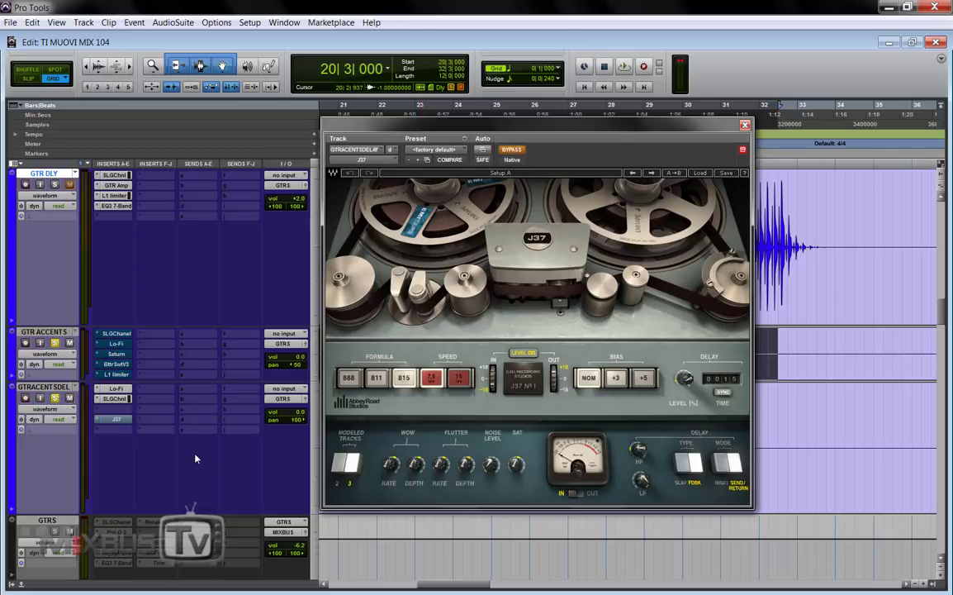
key(space)
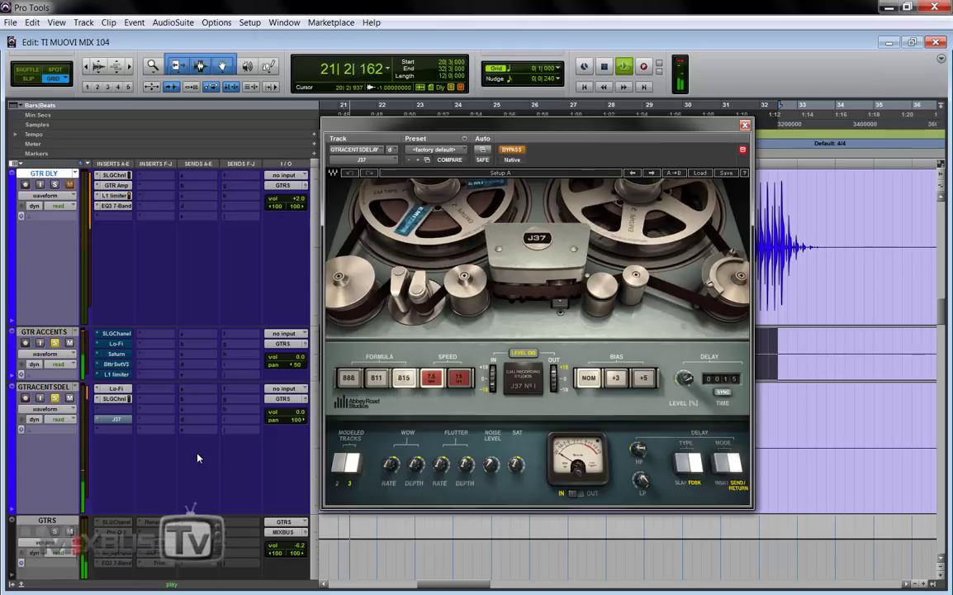
right_click(118, 421)
click(148, 424)
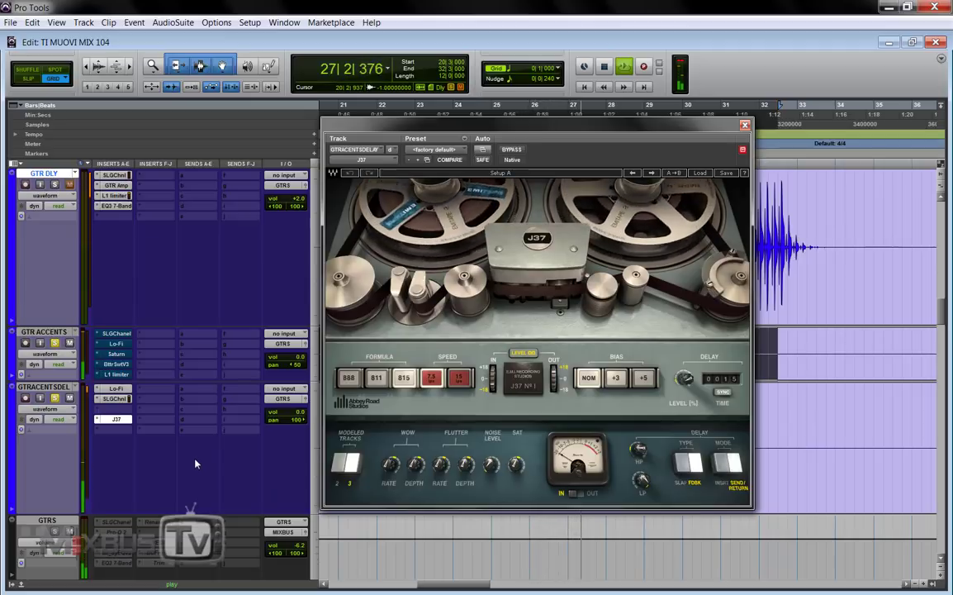
key(space)
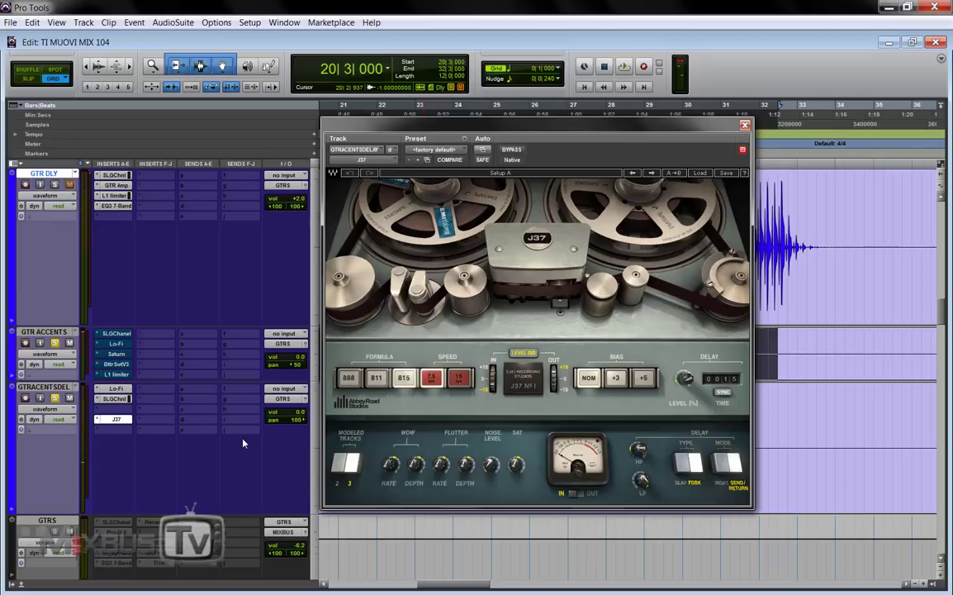
Select the GTR ACCENTS track, move the J37 window off the waveforms, and play both soloed accent tracks.
click(52, 333)
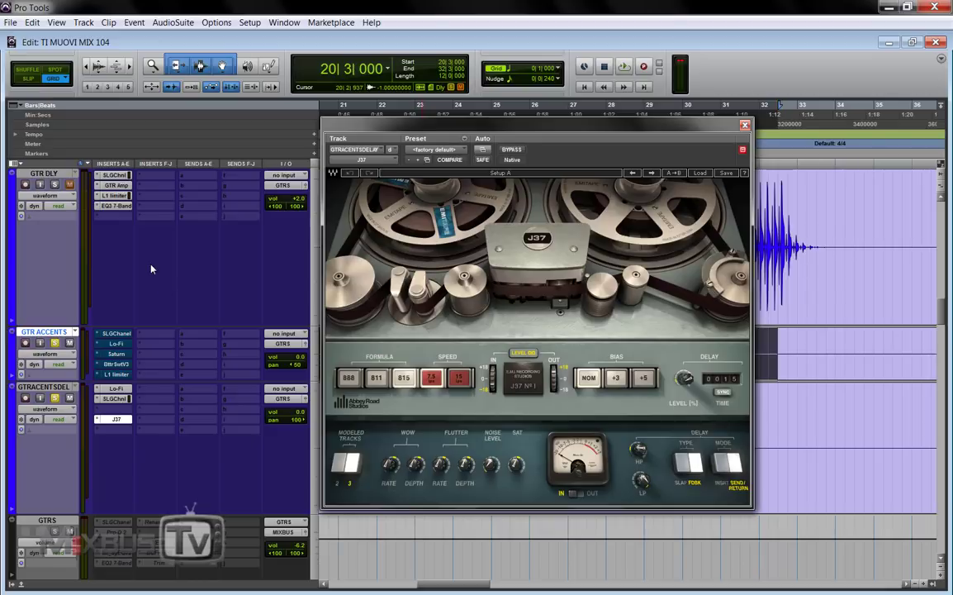
drag(487, 134, 643, 134)
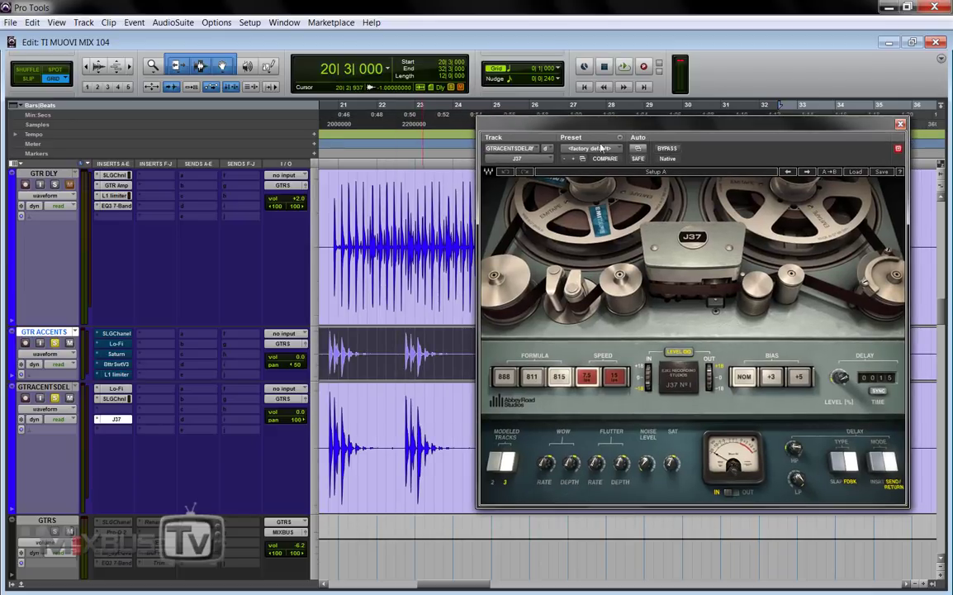
key(space)
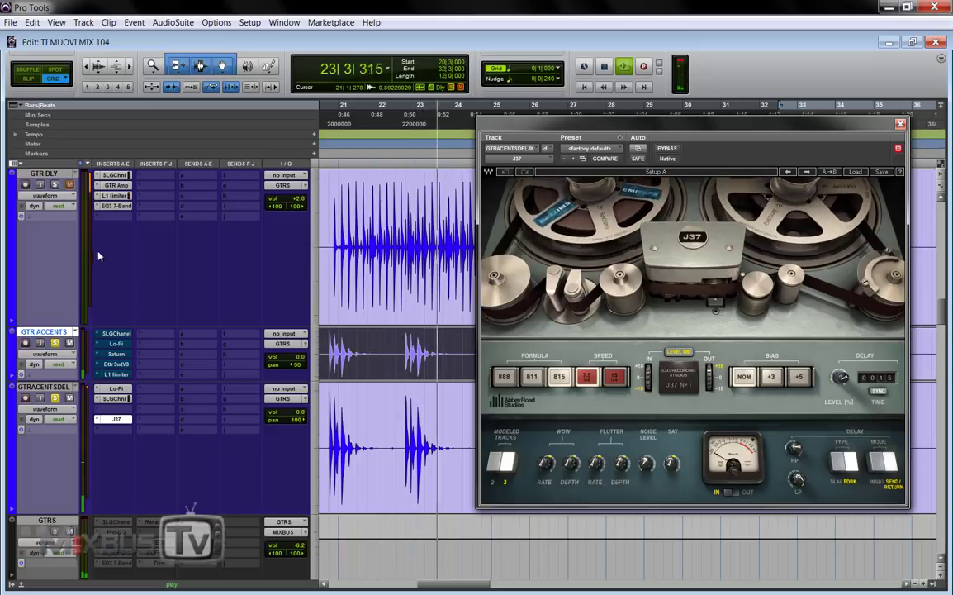
key(space)
Play GTR DLY soloed alone, and play it together with both accent tracks soloed and the GTR ACCENTS inserts active.
click(55, 184)
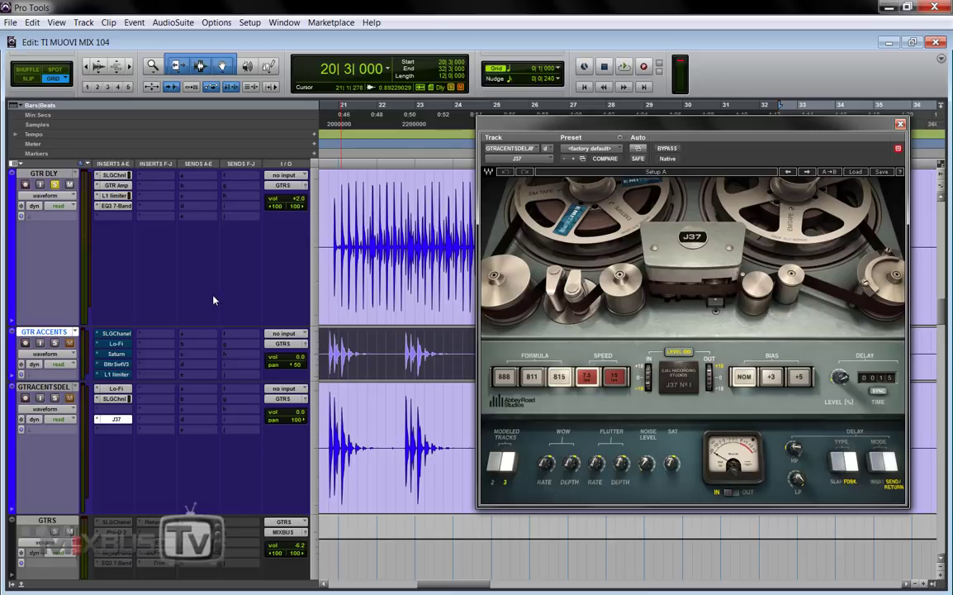
key(space)
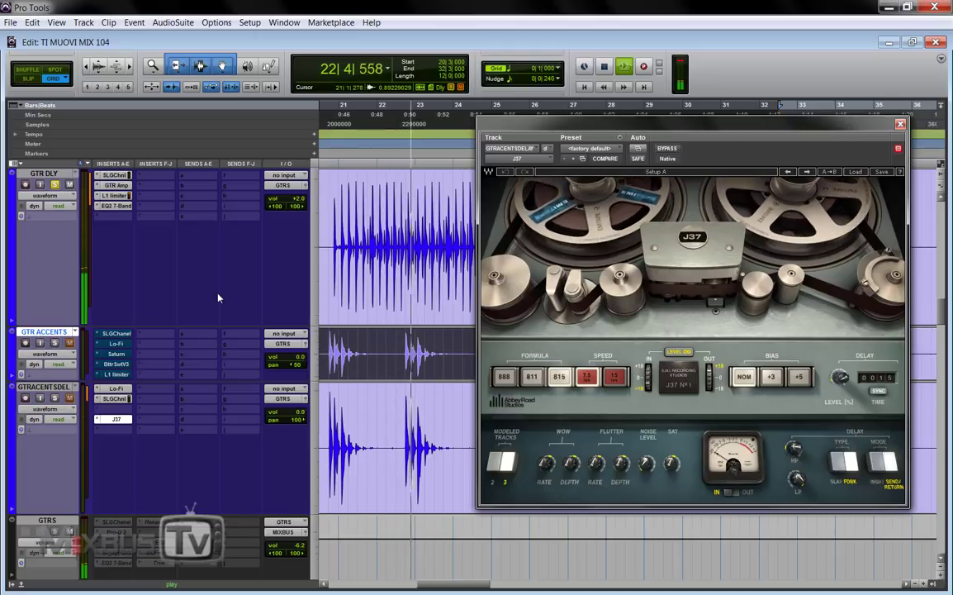
key(space)
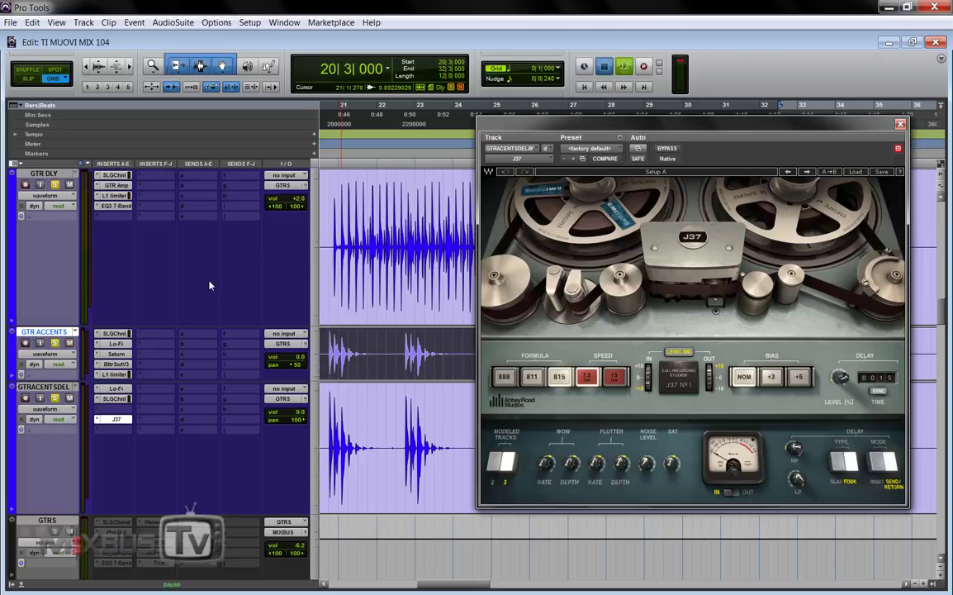
key(space)
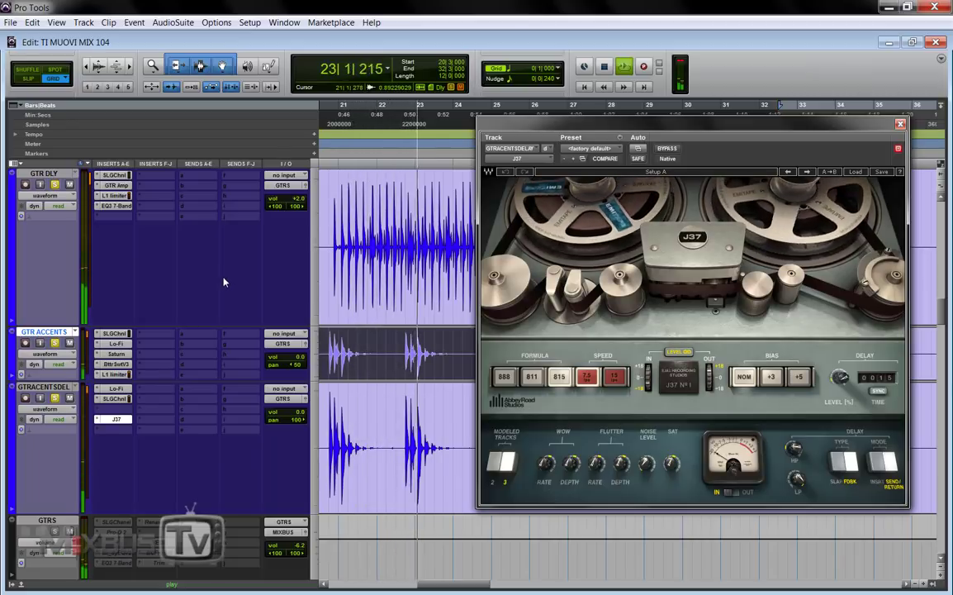
key(space)
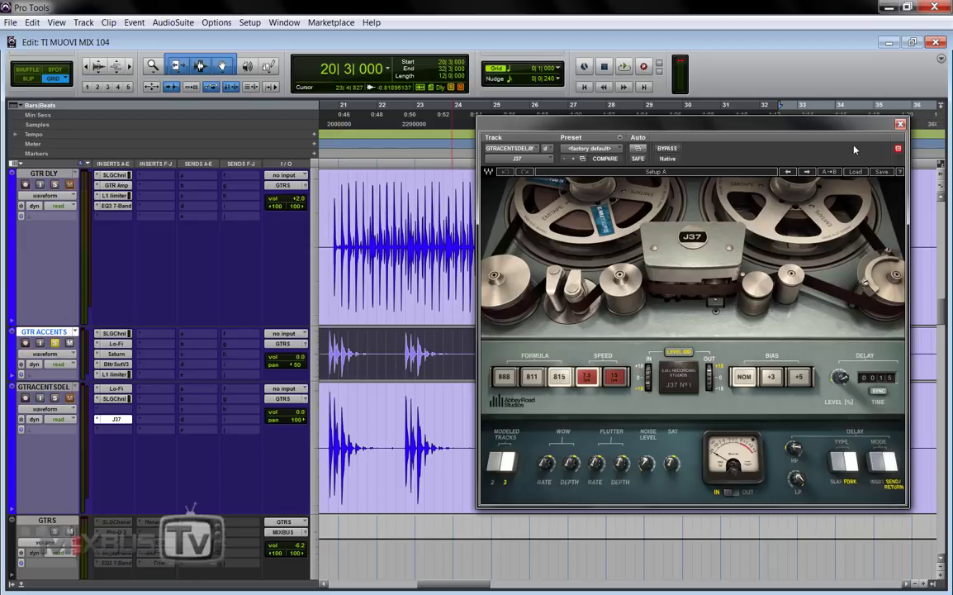
Close J37, open the SSL G-Channel on GTR ACCENTS, and take it out of bypass while the soloed track plays.
click(901, 125)
scroll(451, 383, down, 2)
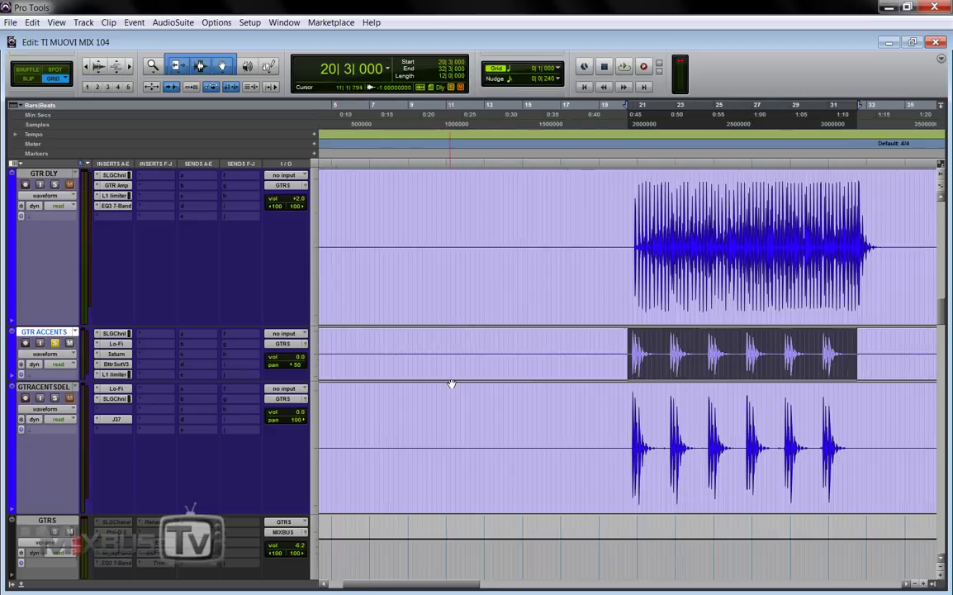
scroll(451, 383, up, 5)
scroll(421, 374, down, 2)
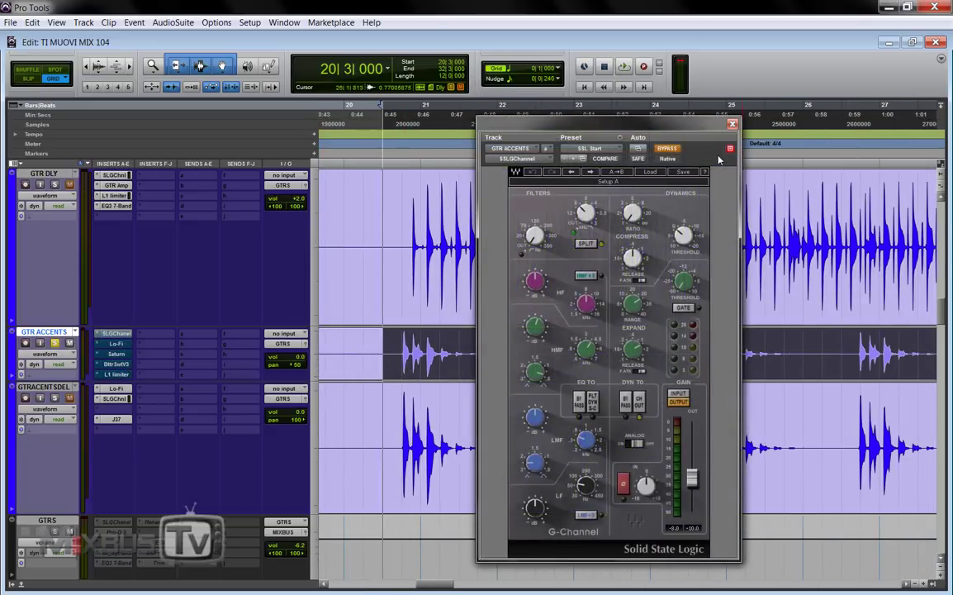
key(space)
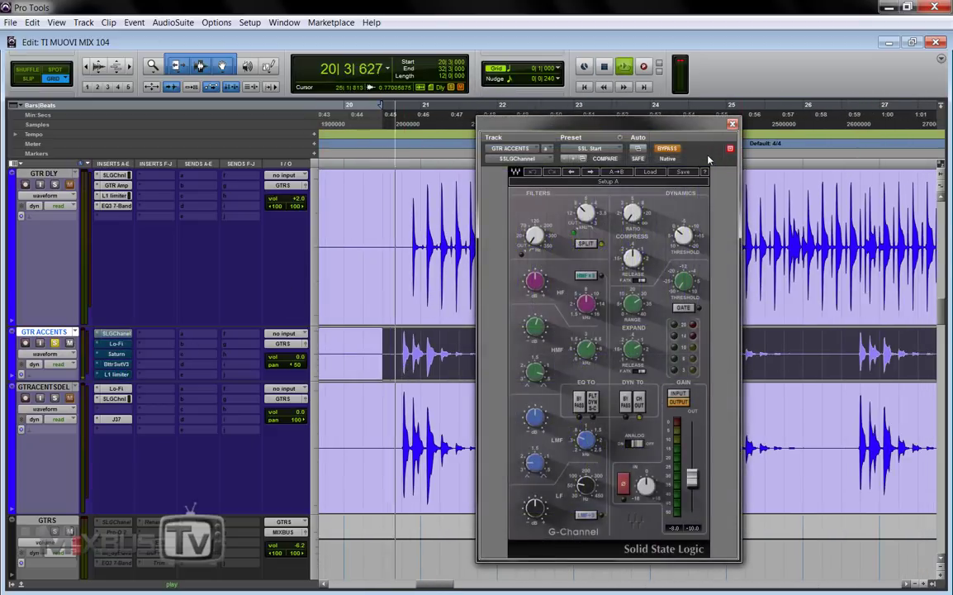
click(666, 147)
drag(693, 137, 585, 110)
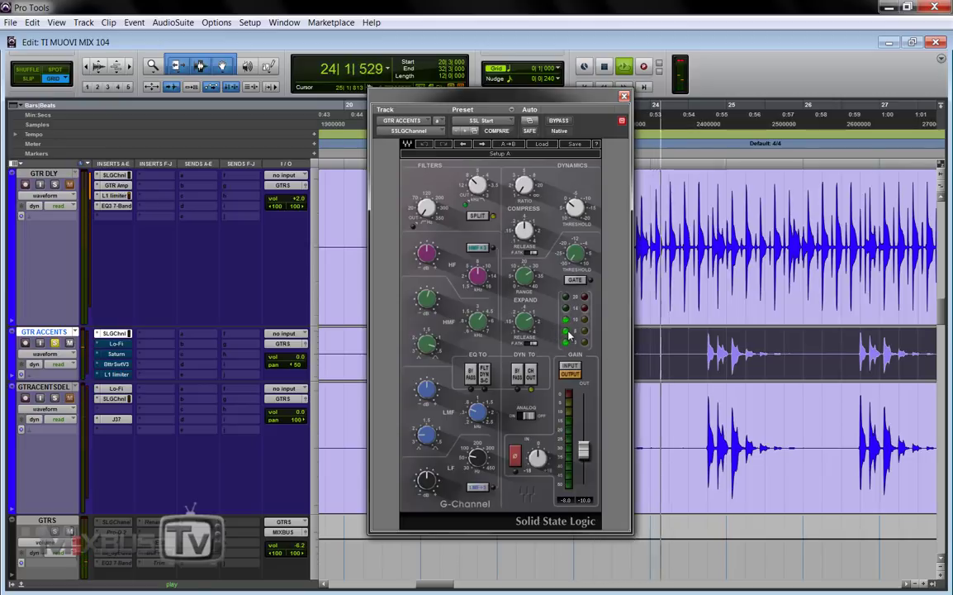
Open Lo-Fi on GTR ACCENTS, take it out of bypass during playback, and stop.
click(124, 345)
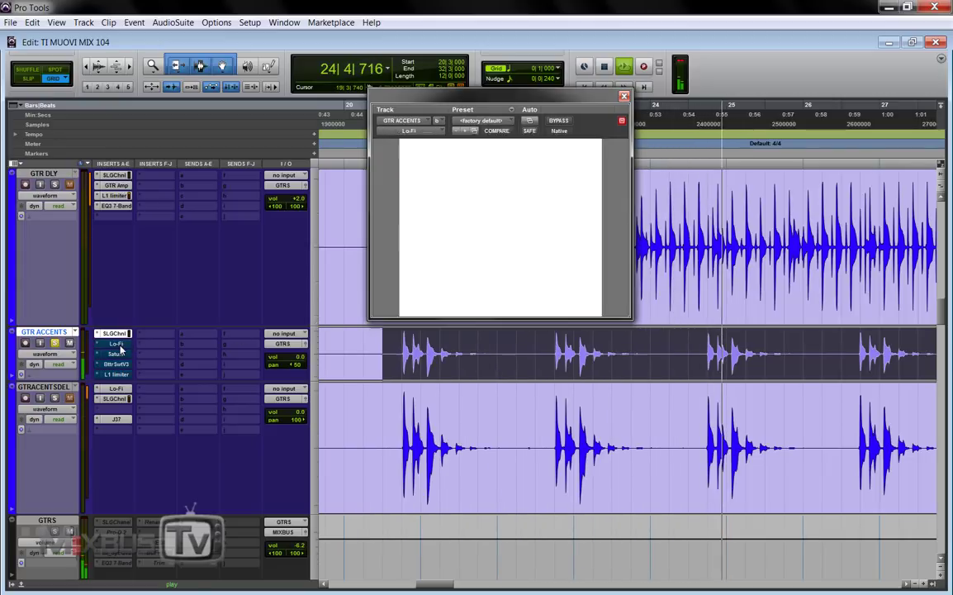
click(560, 122)
click(562, 122)
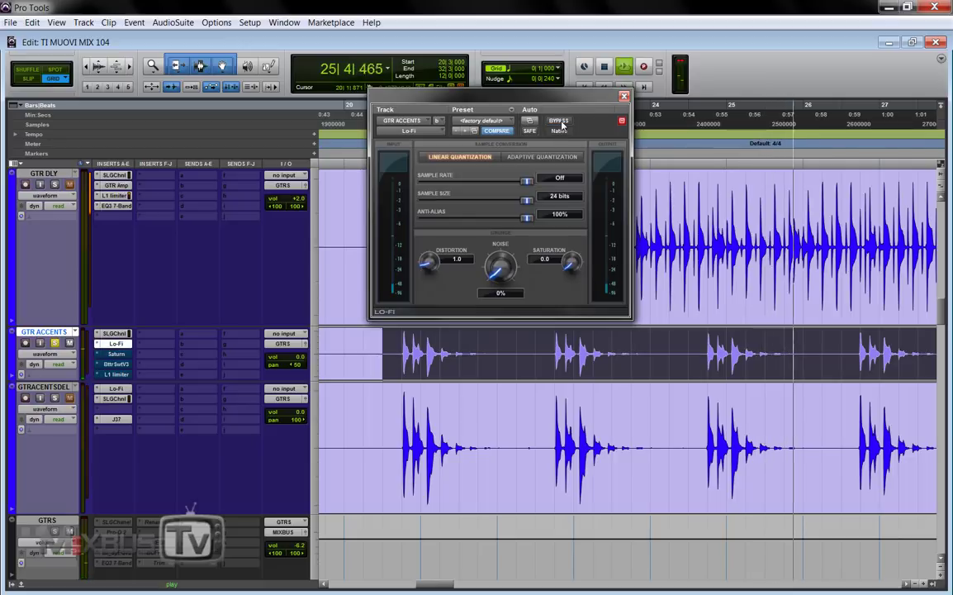
drag(520, 107, 437, 172)
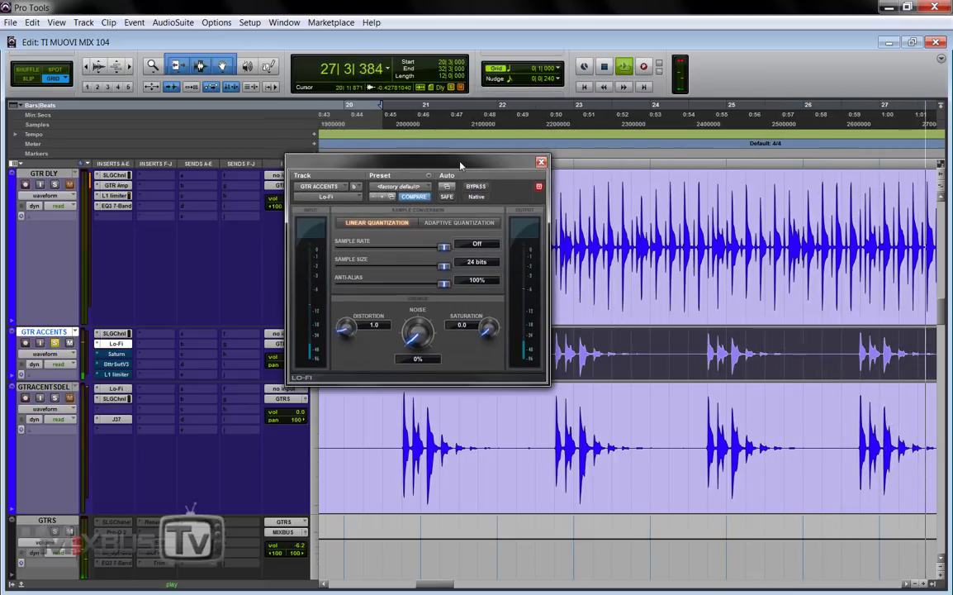
key(space)
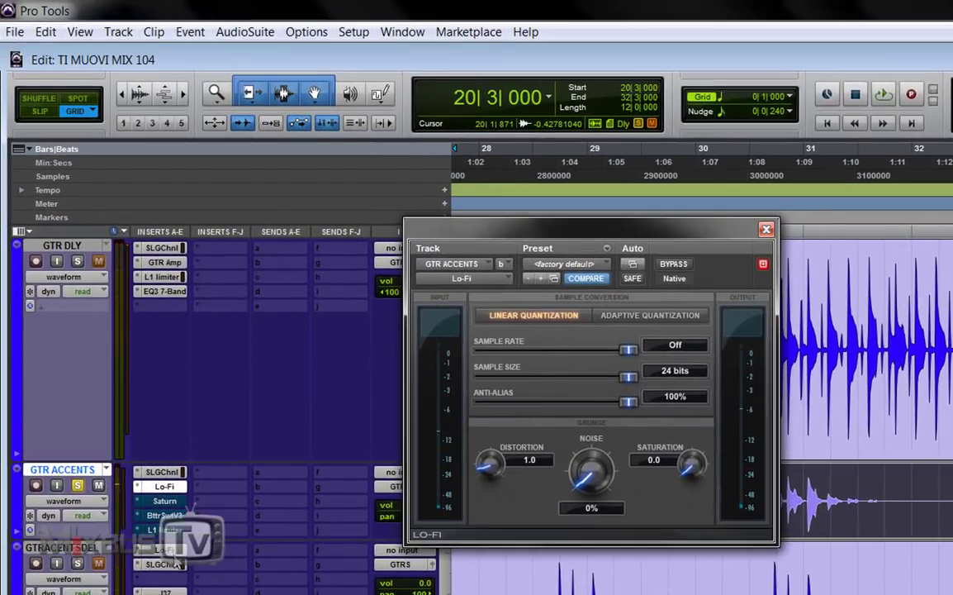
Compare the GTR ACCENTS Lo-Fi settings with the GTRACENTSDEL Lo-Fi window opened alongside, and close the GTRACENTSDEL one.
click(152, 504)
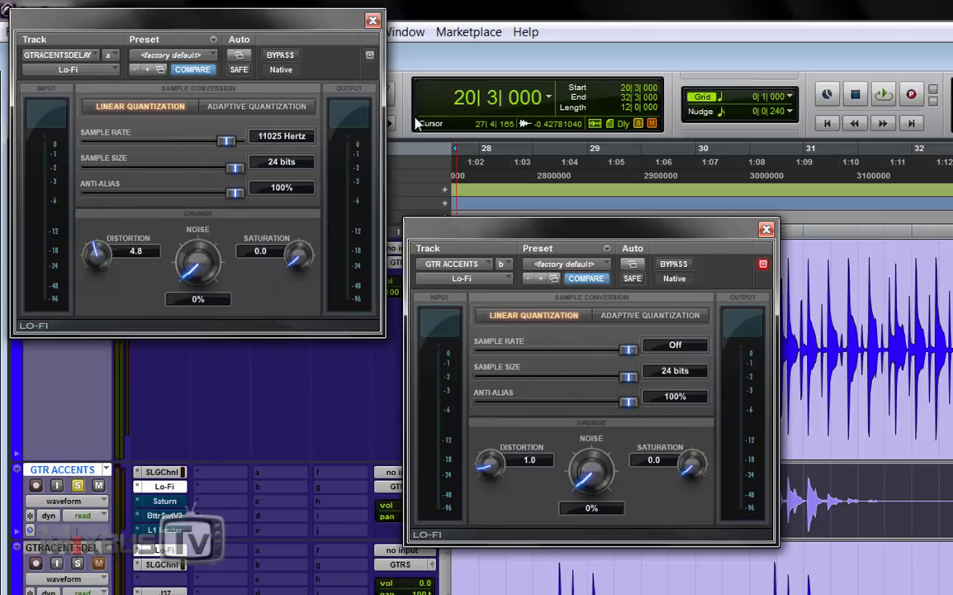
click(373, 19)
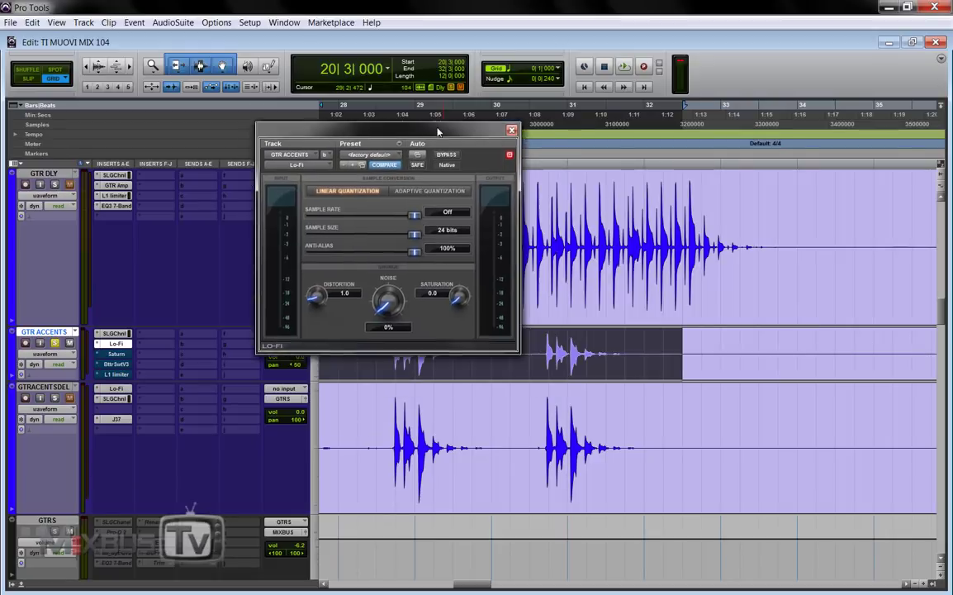
drag(450, 175, 445, 152)
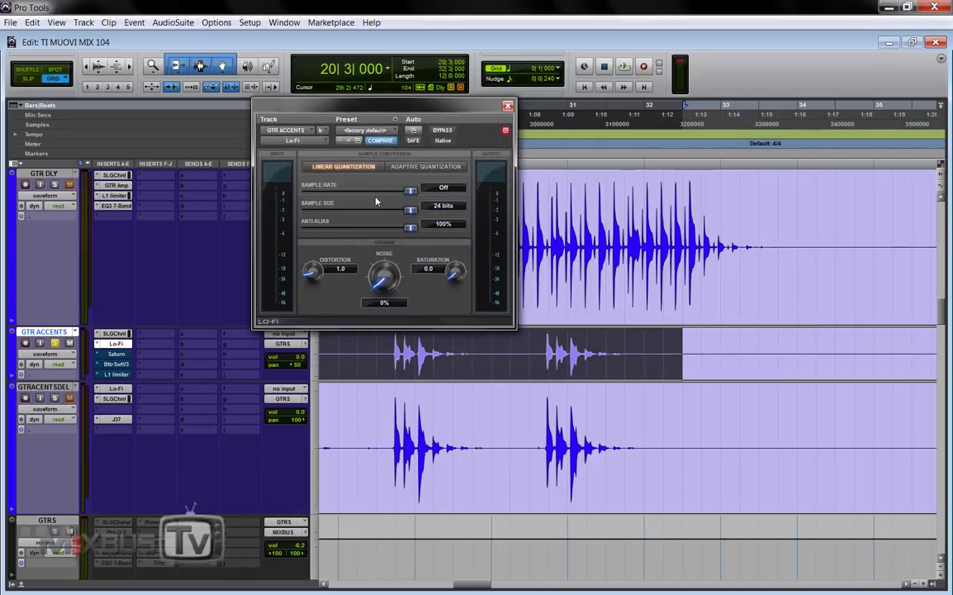
Play GTR ACCENTS with Lo-Fi active, bypass Lo-Fi during playback, and stop.
key(space)
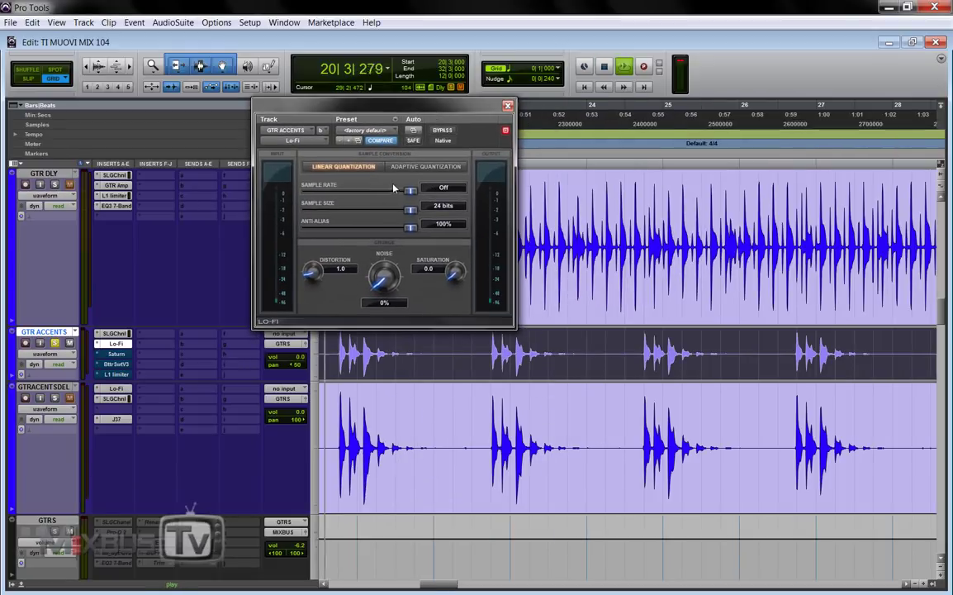
click(443, 133)
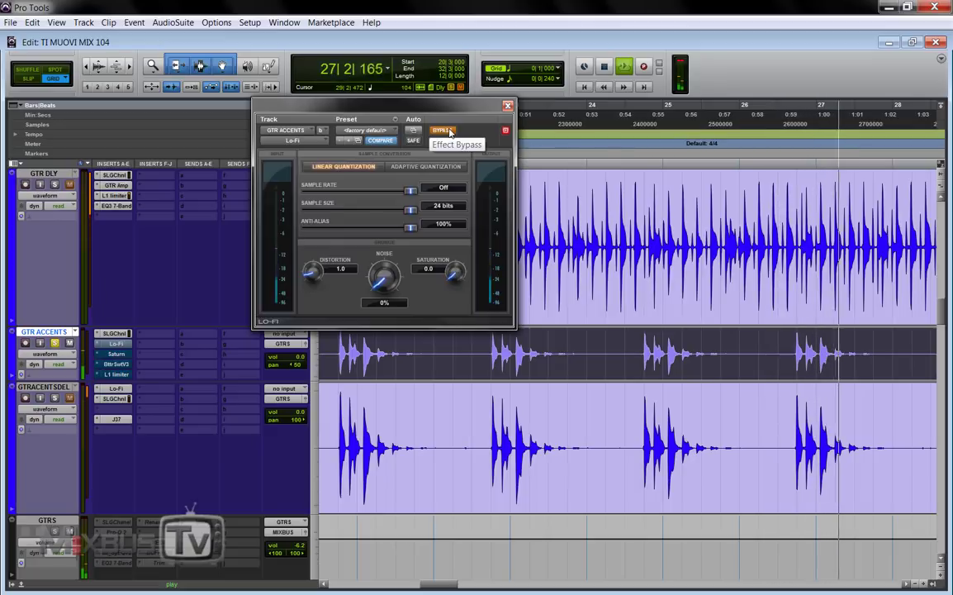
key(space)
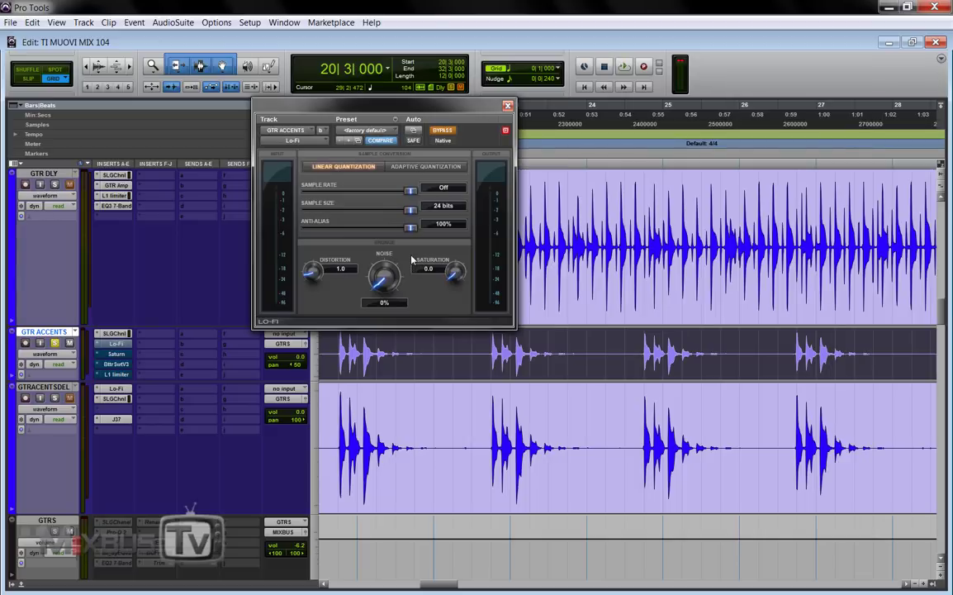
Take Lo-Fi out of bypass on GTR ACCENTS and open the FabFilter Saturn insert on the same track.
click(443, 130)
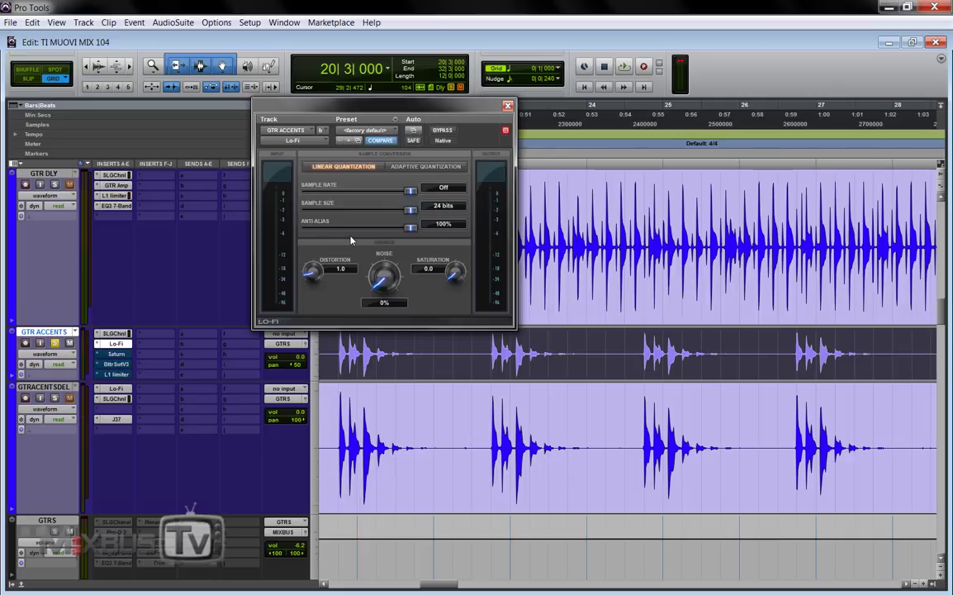
click(116, 354)
drag(483, 104, 378, 44)
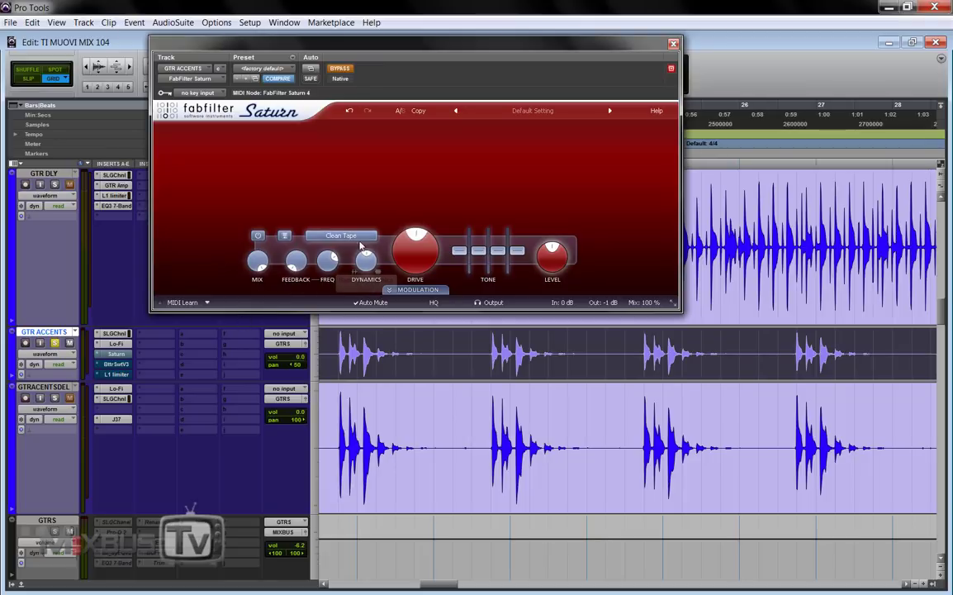
Play the soloed GTR ACCENTS track, take Saturn out of bypass during playback, and stop.
key(space)
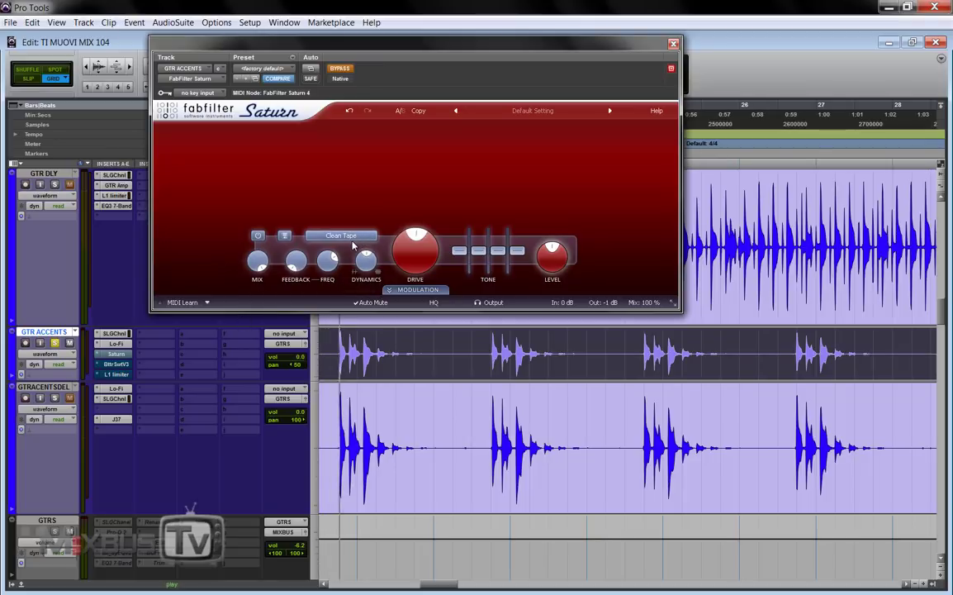
click(342, 69)
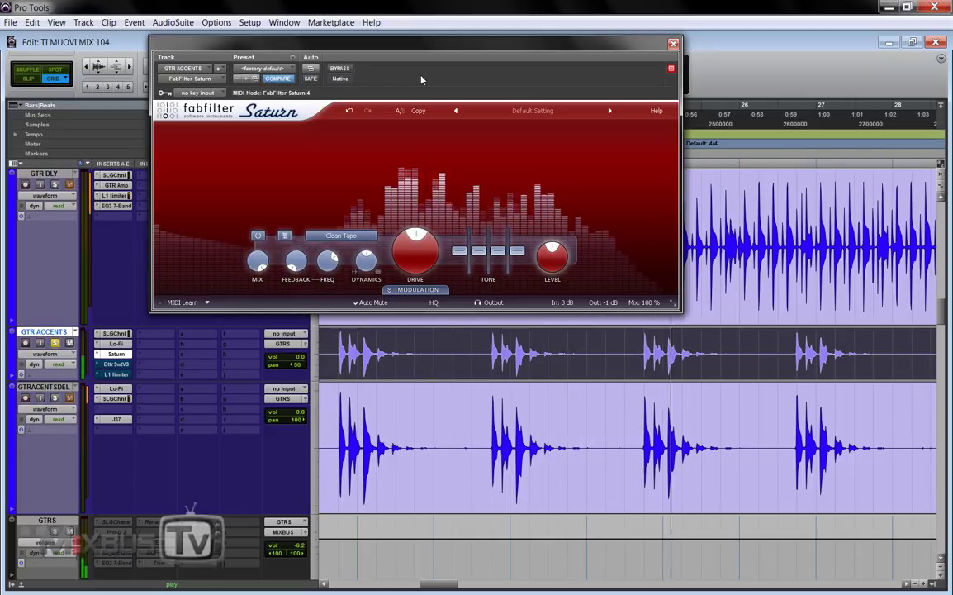
key(space)
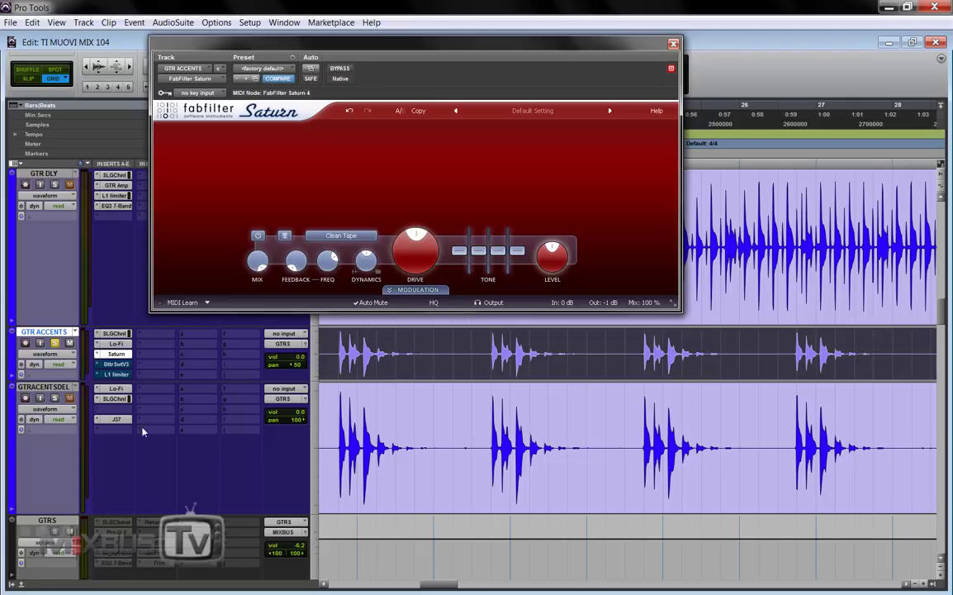
Enlarge the GTR ACCENTS track height and compare Saturn bypassed and active during playback, leaving it active.
click(55, 398)
drag(114, 370, 195, 487)
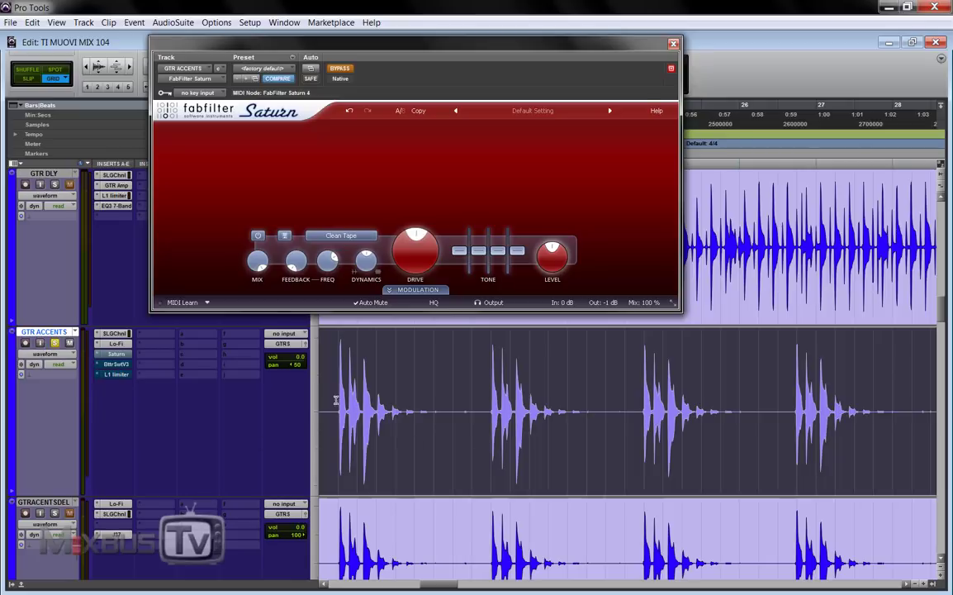
key(space)
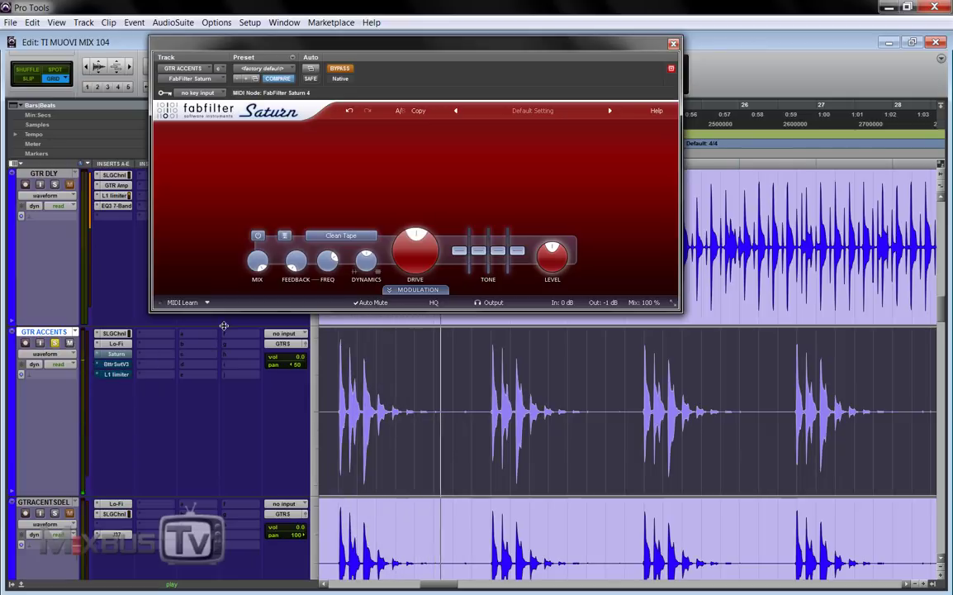
click(340, 68)
key(space)
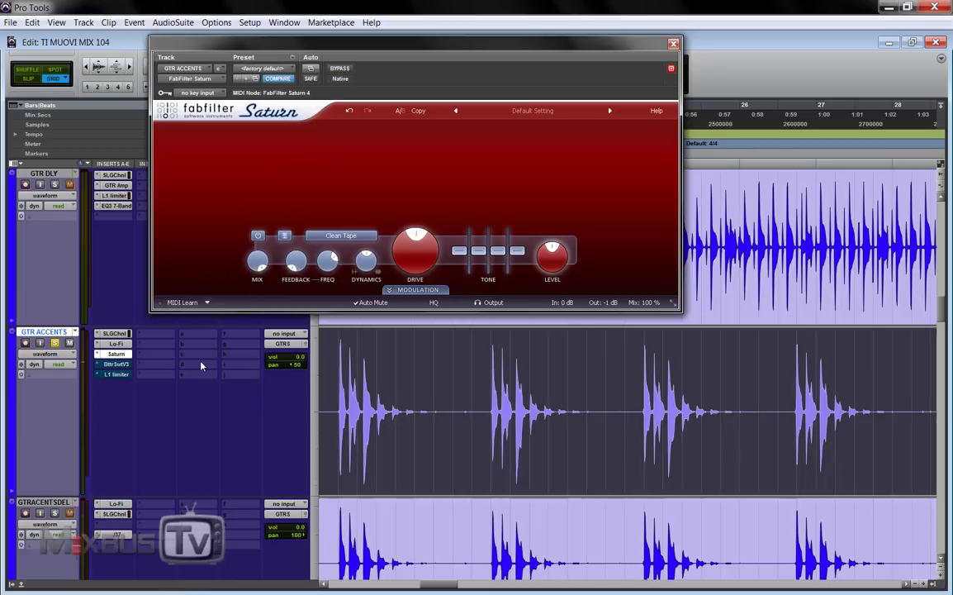
Play GTR ACCENTS with Saturn active and open the Bitter Sweet v3 insert, clear of the track's insert list.
key(space)
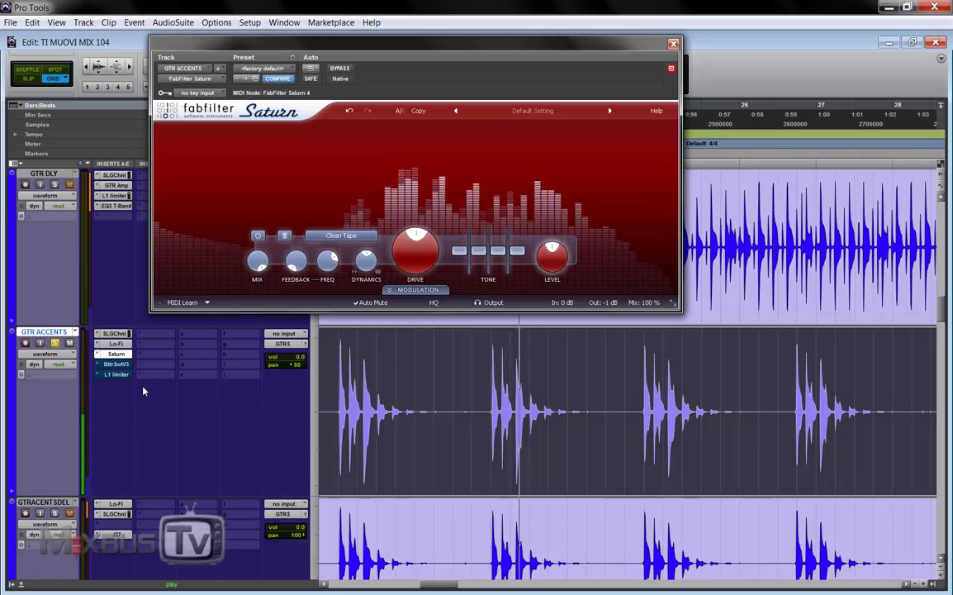
click(120, 364)
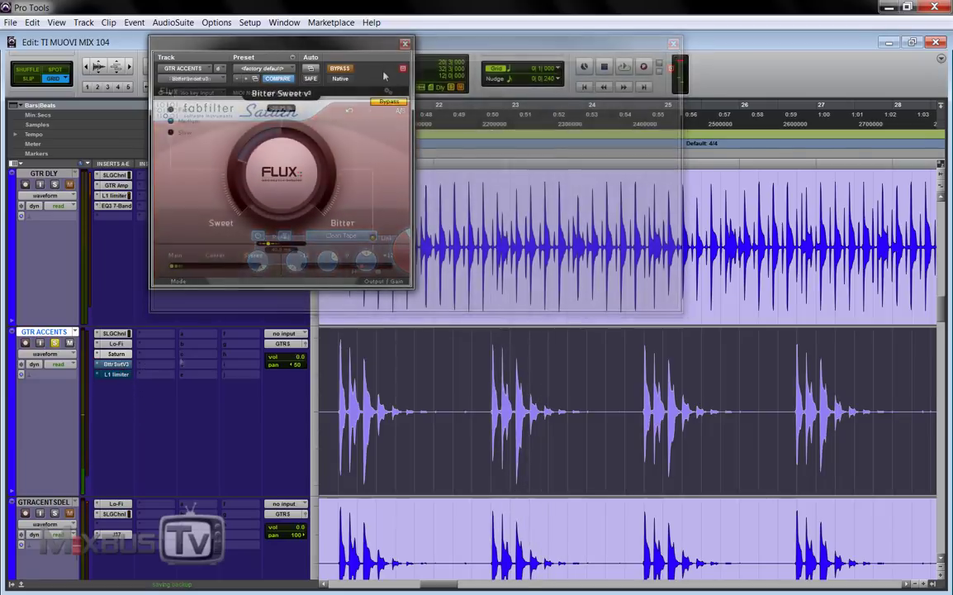
drag(320, 36, 466, 72)
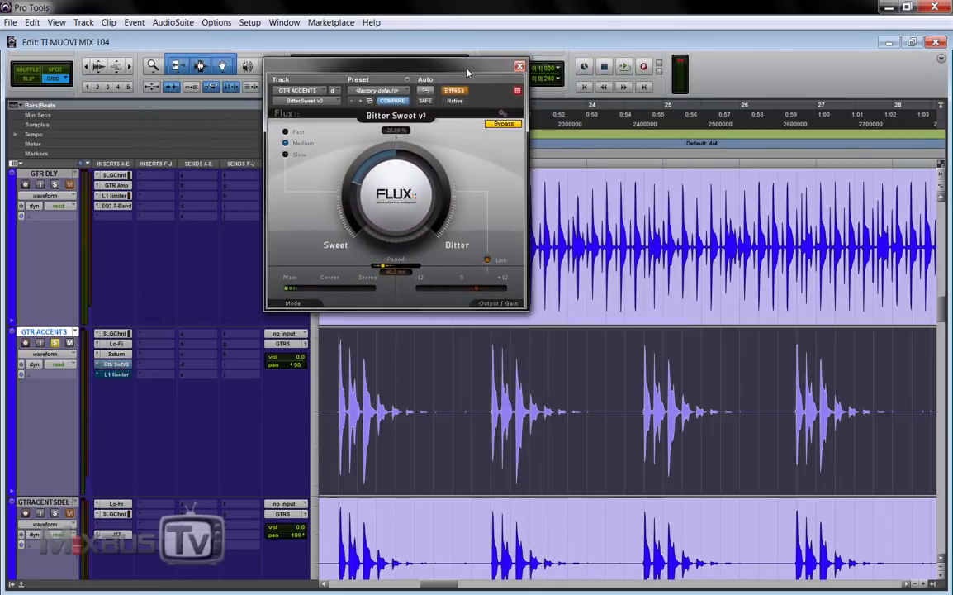
Reopen Saturn alongside Bitter Sweet v3 and briefly play GTR ACCENTS with Bitter Sweet v3 still bypassed.
click(123, 354)
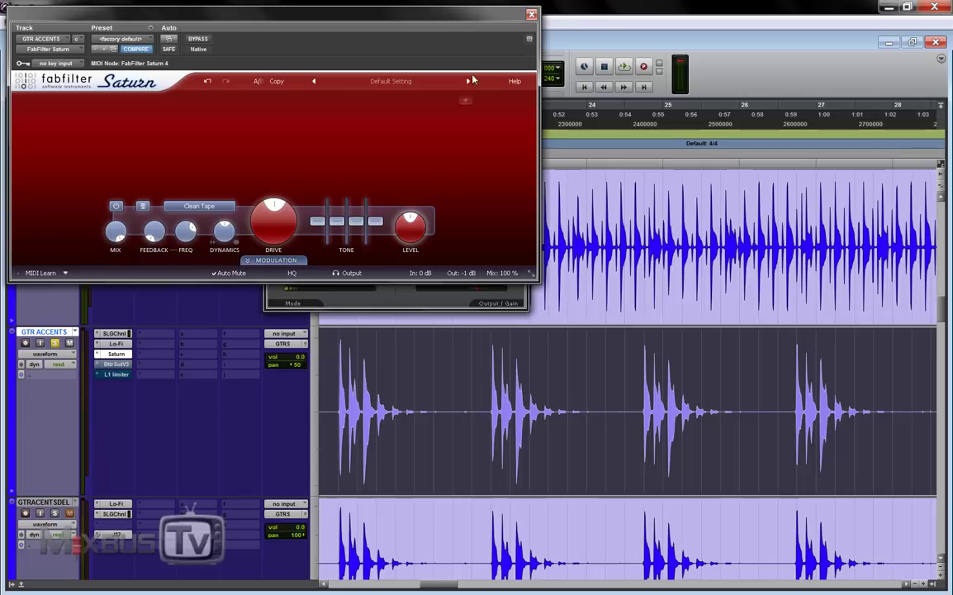
drag(467, 18, 635, 53)
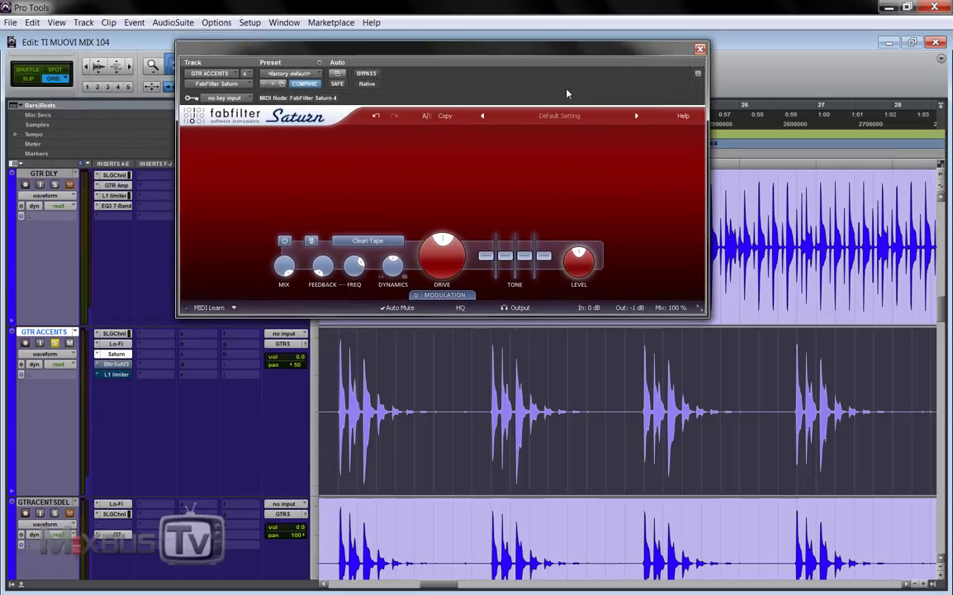
key(space)
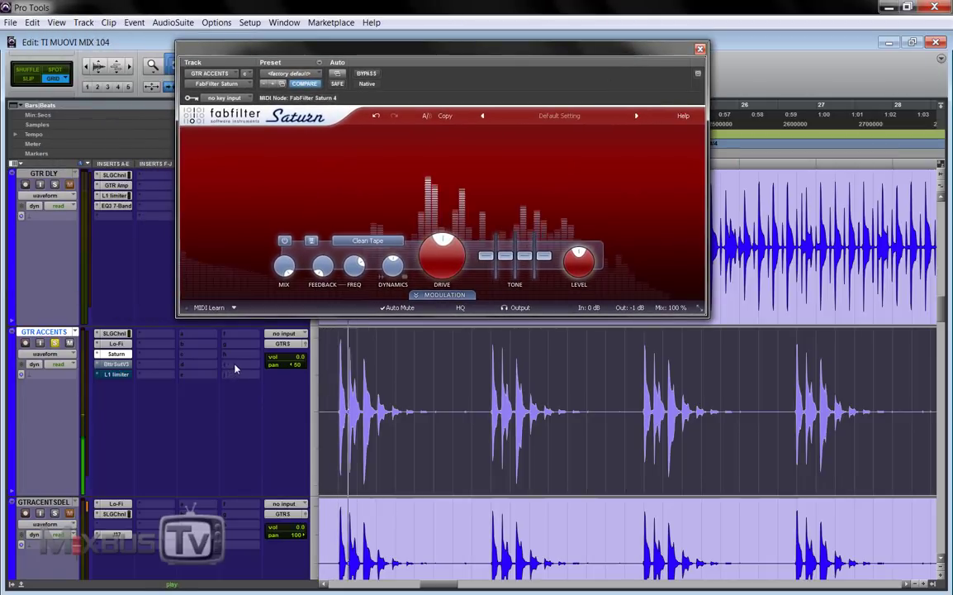
key(space)
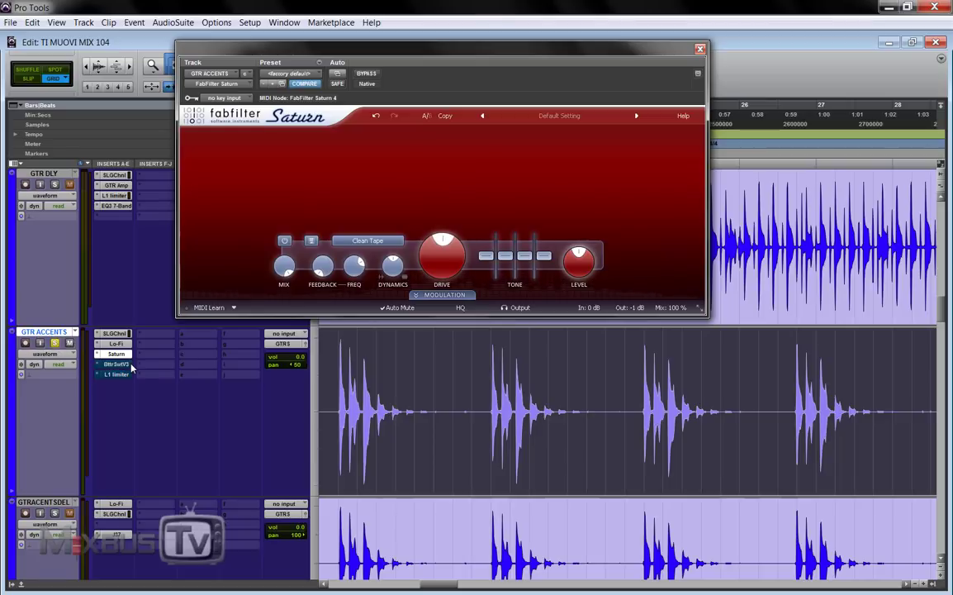
Take Bitter Sweet v3 out of bypass on GTR ACCENTS and close the Saturn window.
click(120, 364)
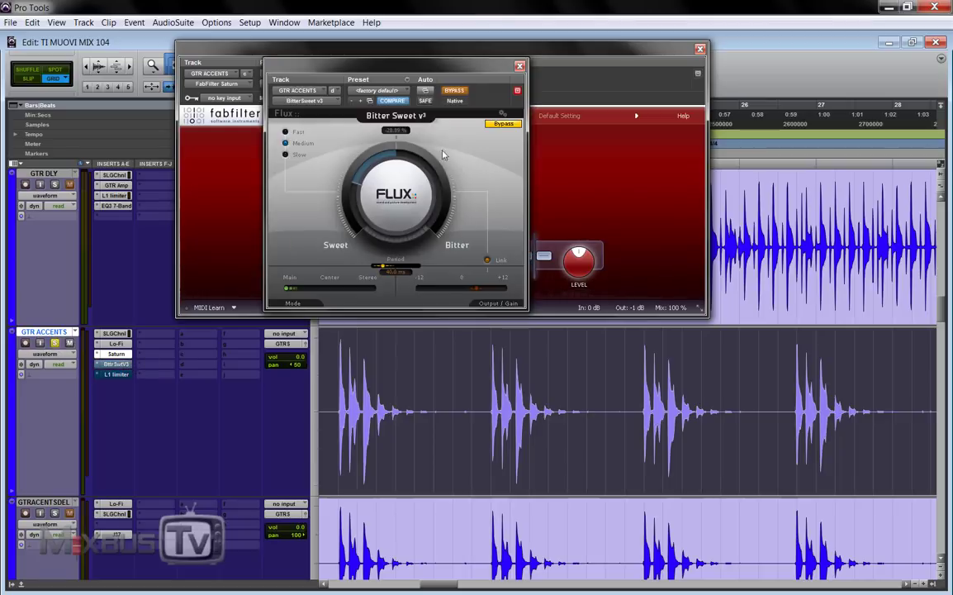
click(455, 91)
click(653, 44)
click(700, 49)
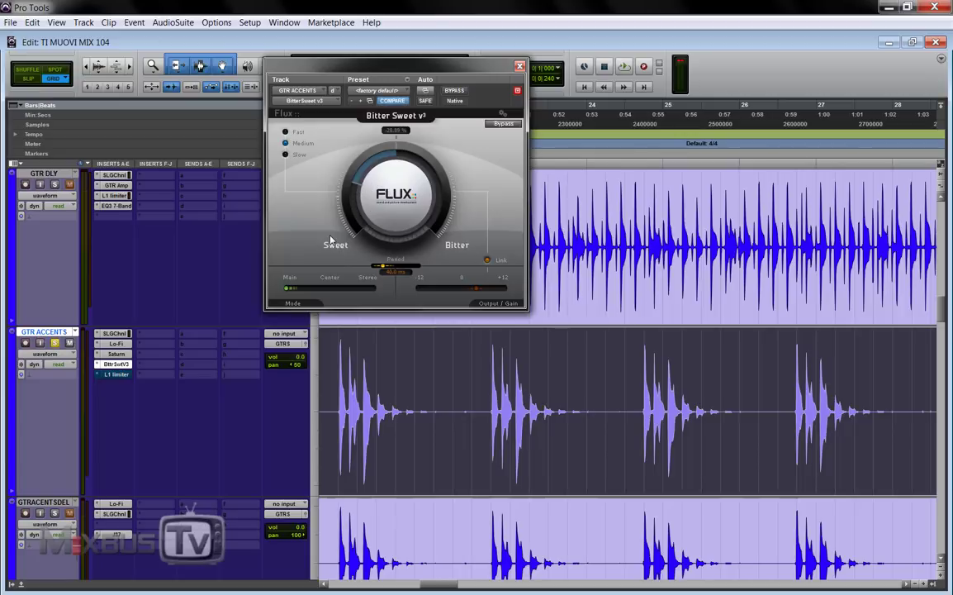
Play GTR ACCENTS with Bitter Sweet v3 active, and play it again with GTR DLY also soloed.
key(space)
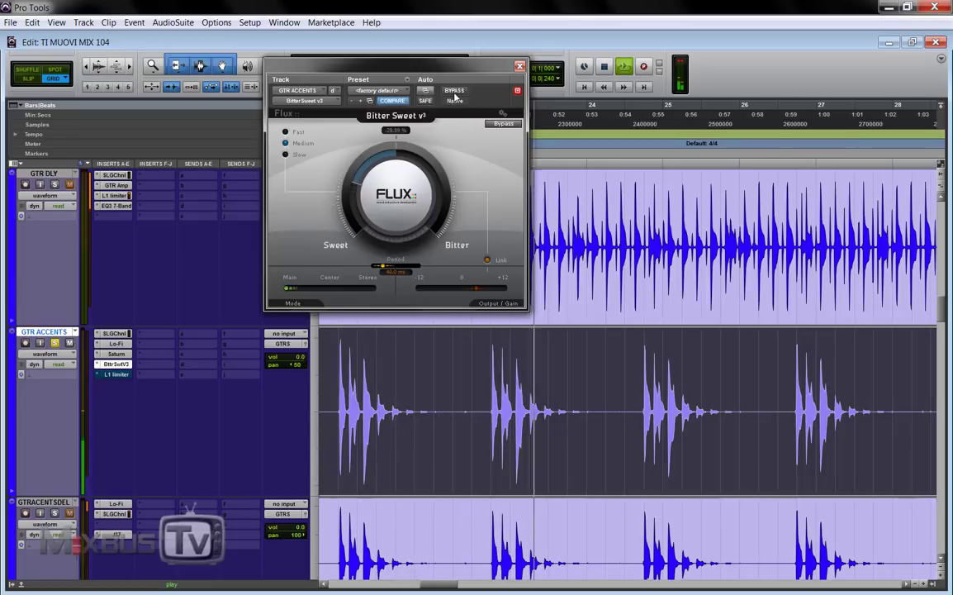
key(space)
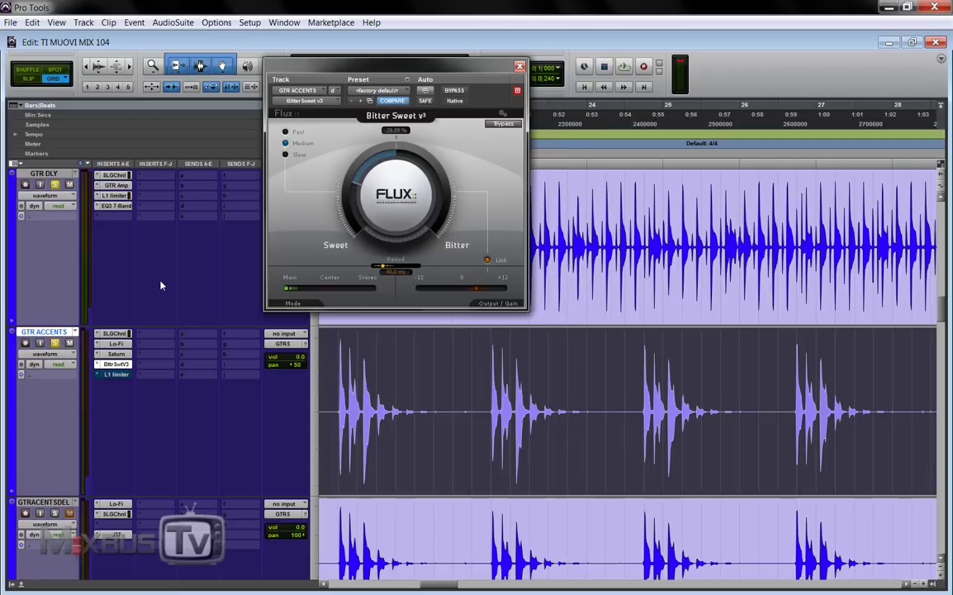
key(space)
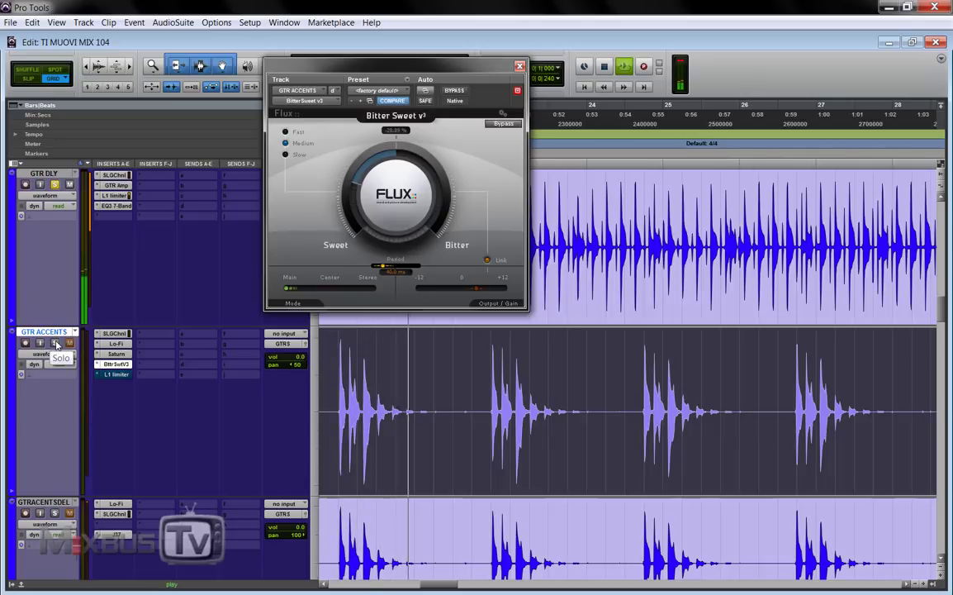
key(space)
key(ctrl+bracketleft)
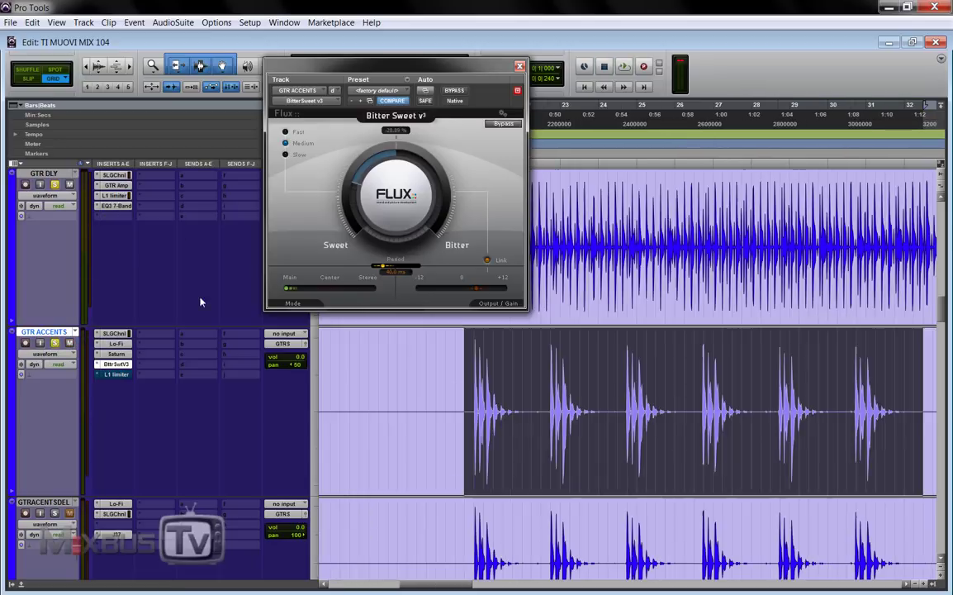
Open the L1 limiter on GTR ACCENTS, play it bypassed, and take it out of bypass for comparison.
click(116, 374)
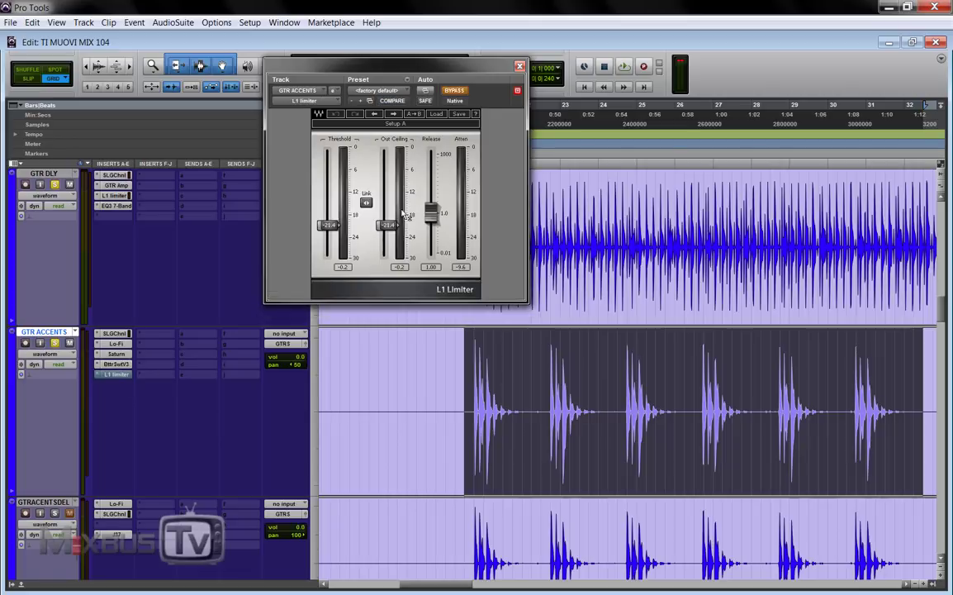
drag(453, 68, 419, 86)
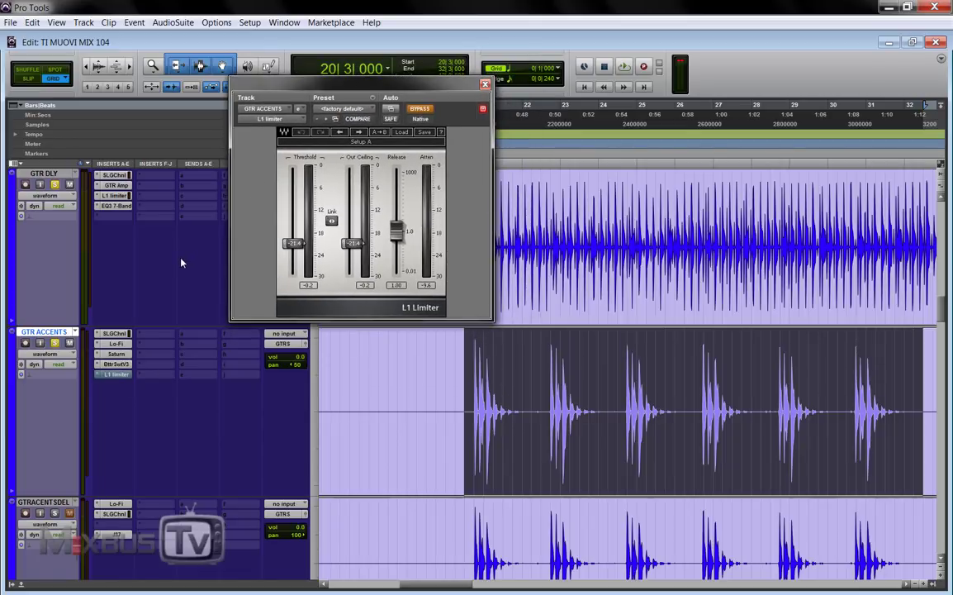
key(space)
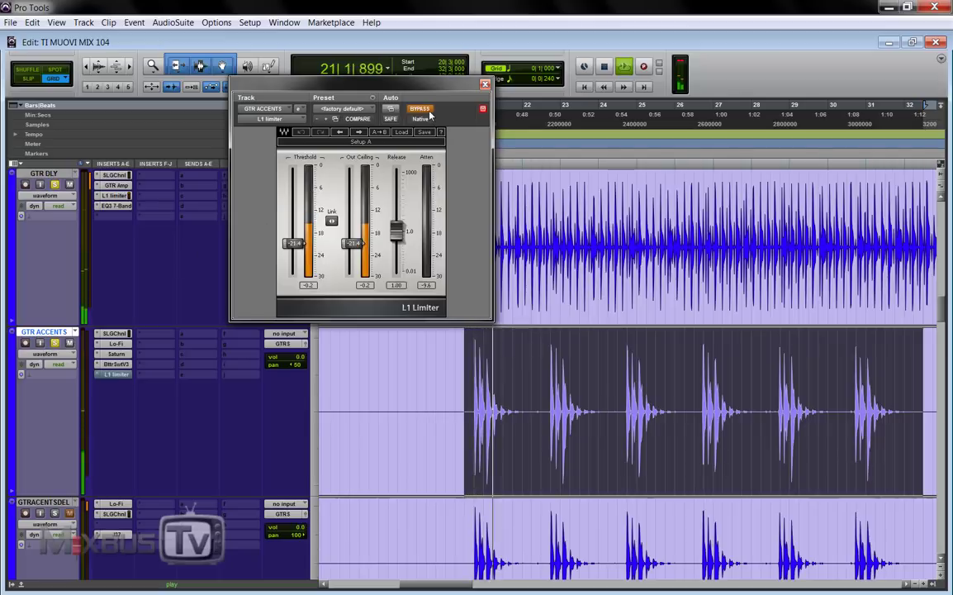
key(space)
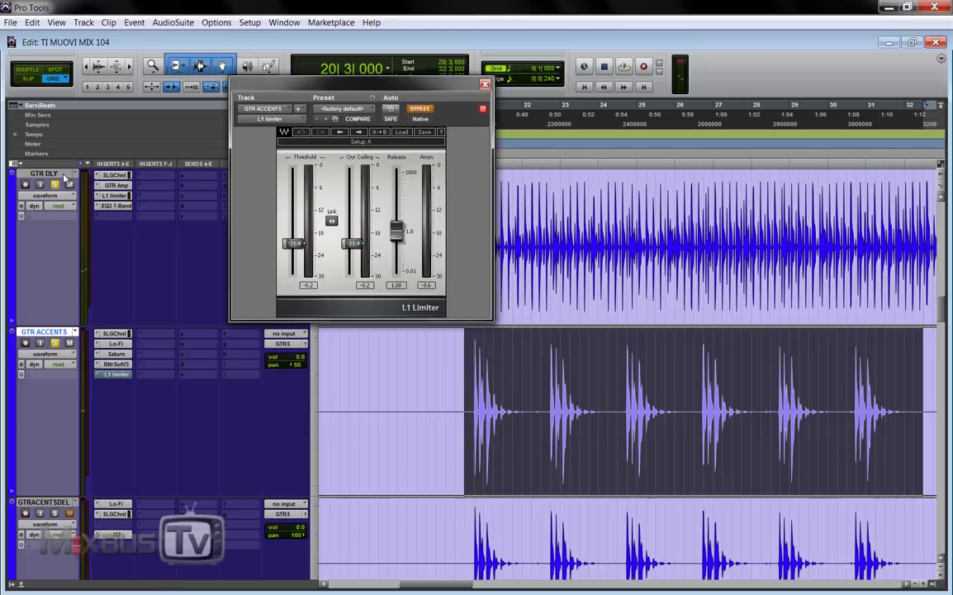
click(420, 110)
key(space)
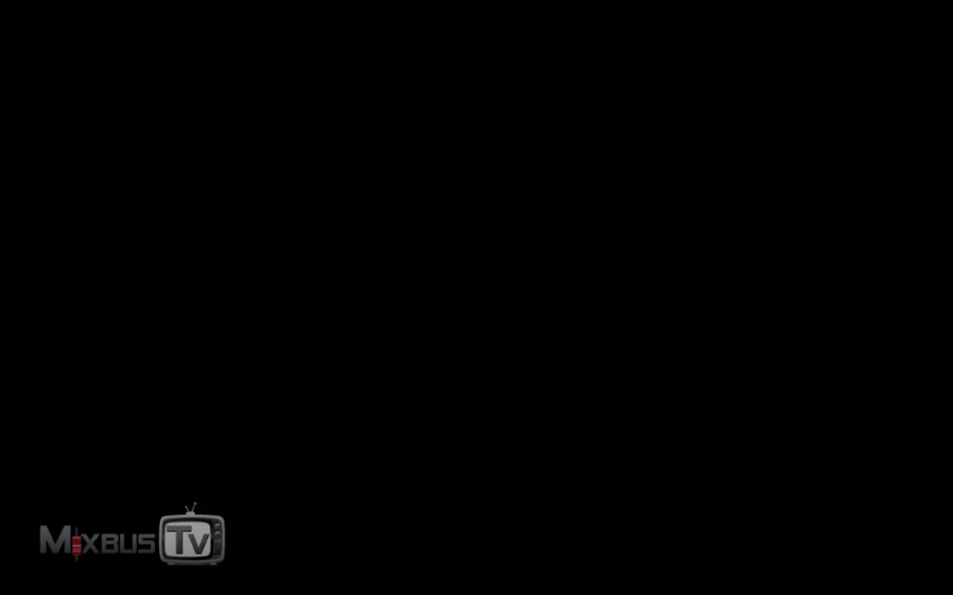
Check the L1 limiter settings on GTR DLY and close the plug-in window.
click(117, 196)
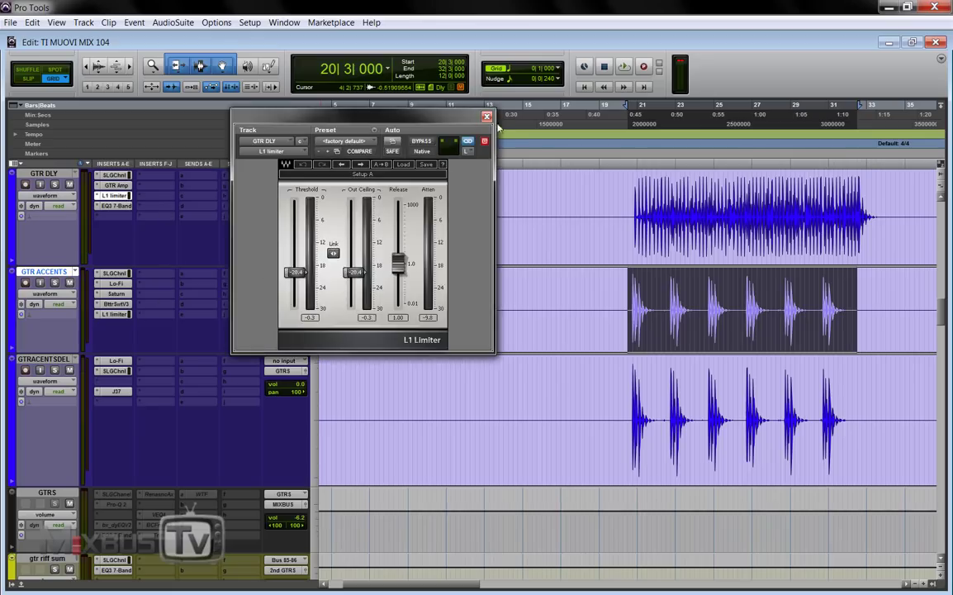
click(487, 117)
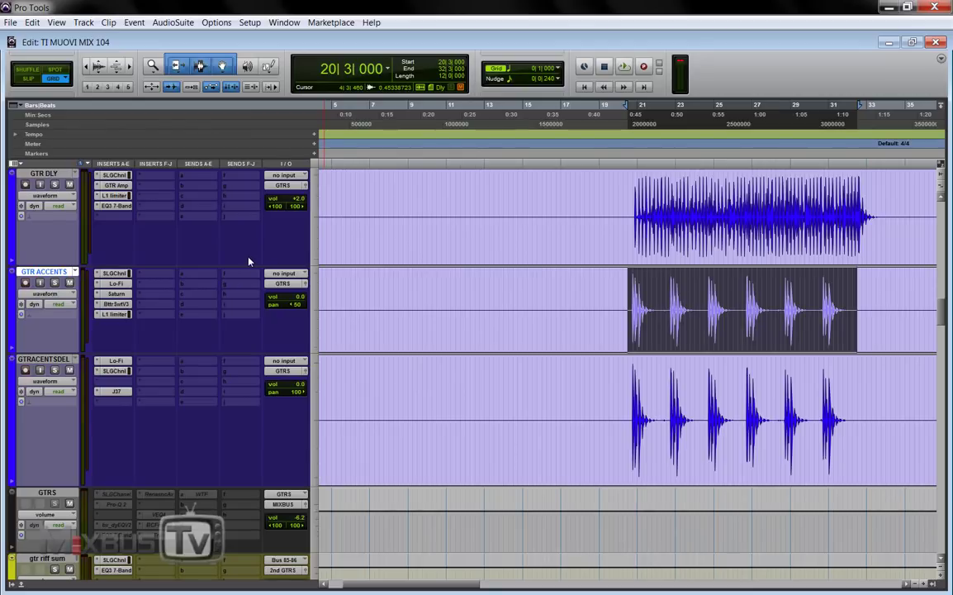
Locate the GTR BRIDGE track and its clip, select the track, and bypass its active inserts.
key(ctrl+bracketleft)
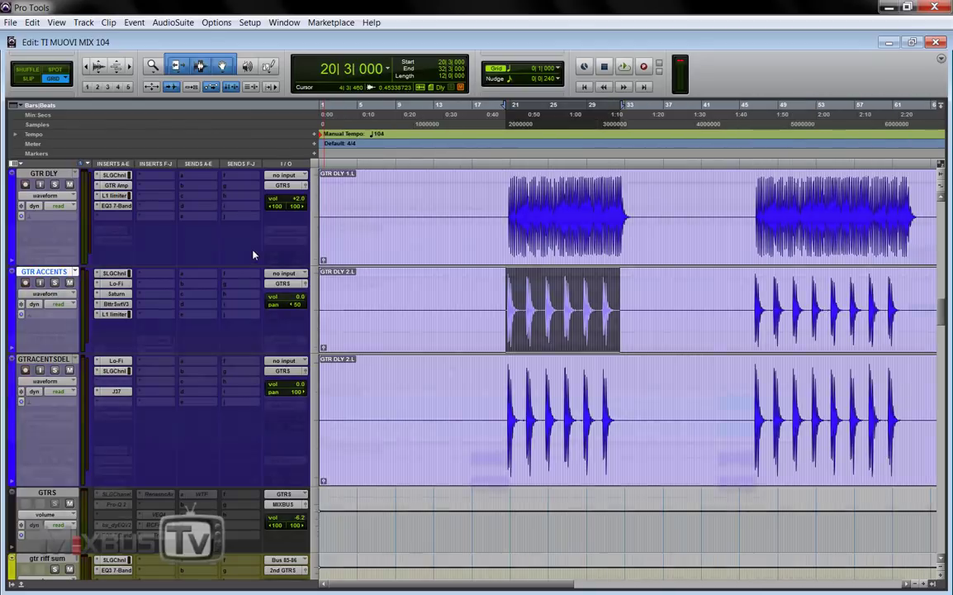
scroll(451, 372, down, 10)
click(459, 355)
key(ctrl+bracketright)
key(ctrl+bracketright)
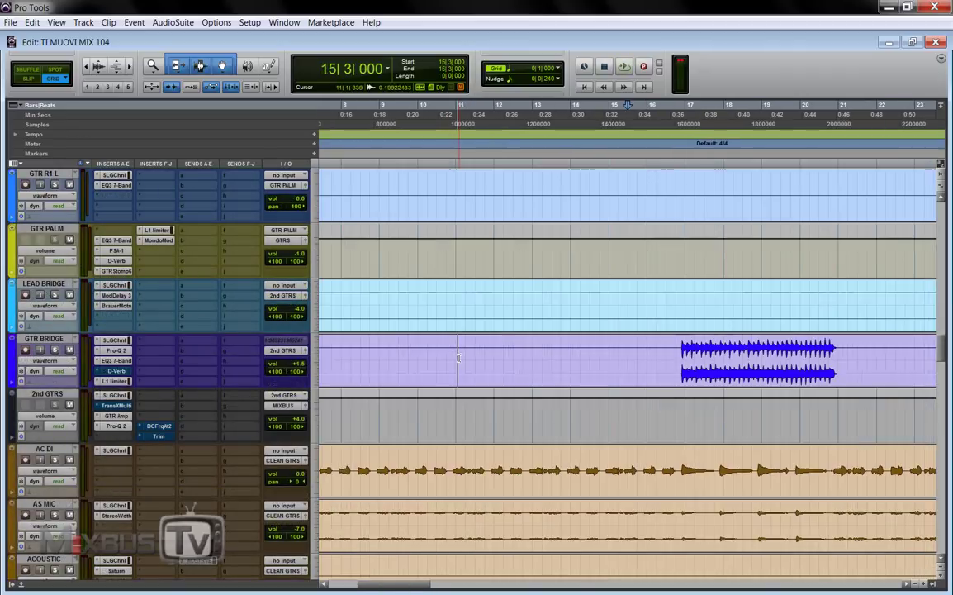
key(ctrl+bracketleft)
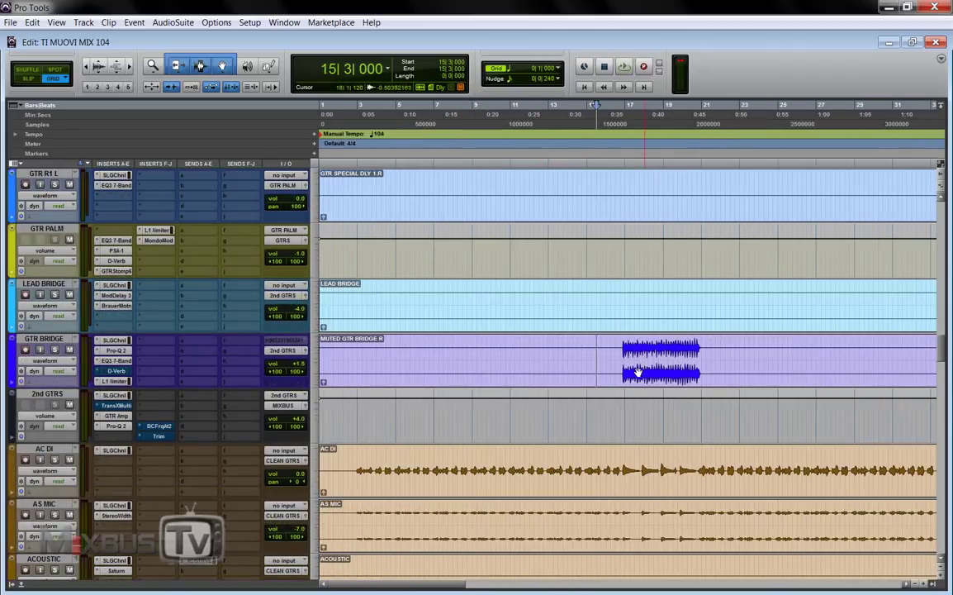
key(ctrl+bracketright)
scroll(479, 353, right, 6)
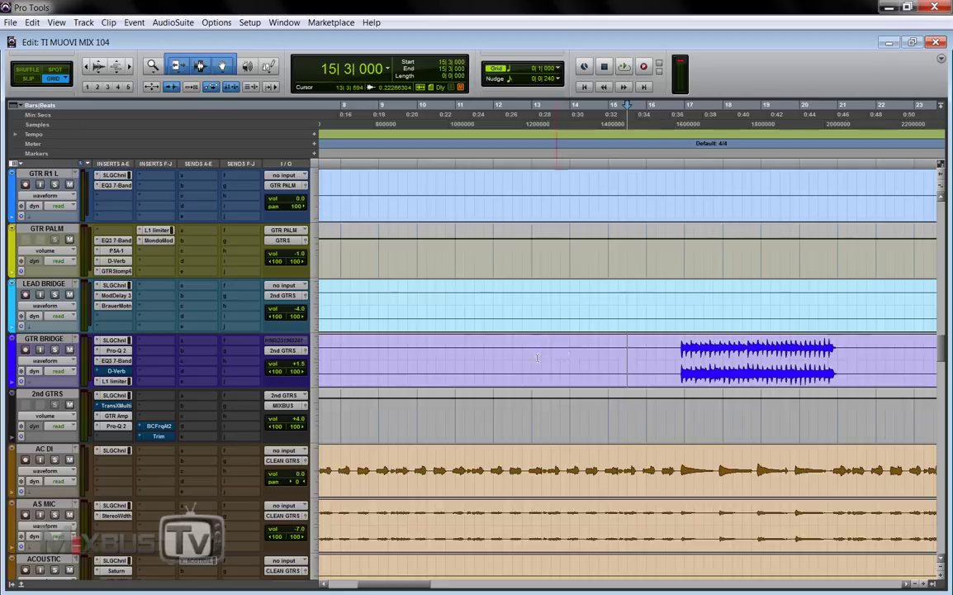
click(47, 340)
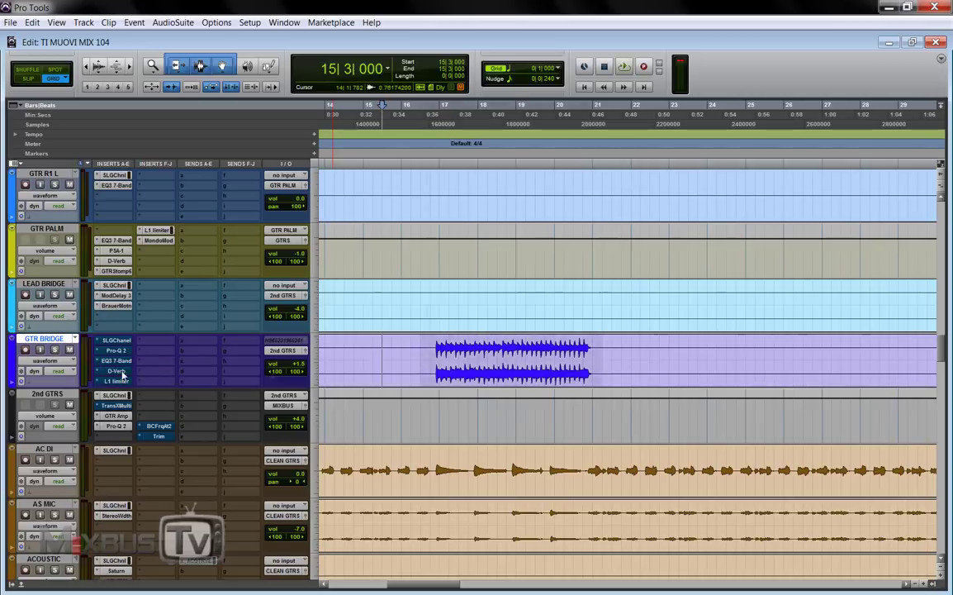
Make D-Verb inactive on GTR BRIDGE and enlarge the track's height while its soloed clip plays.
right_click(126, 370)
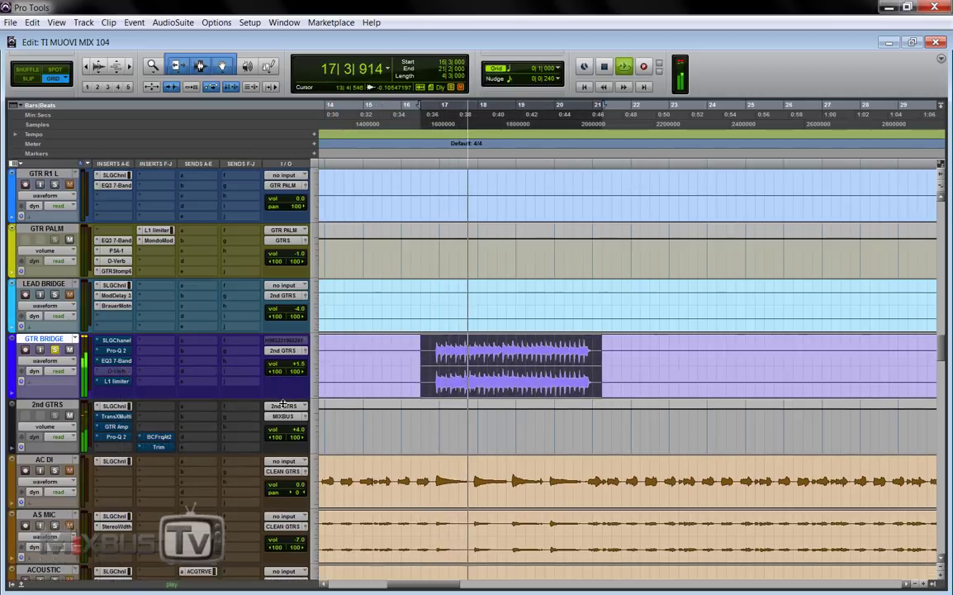
drag(282, 402, 282, 412)
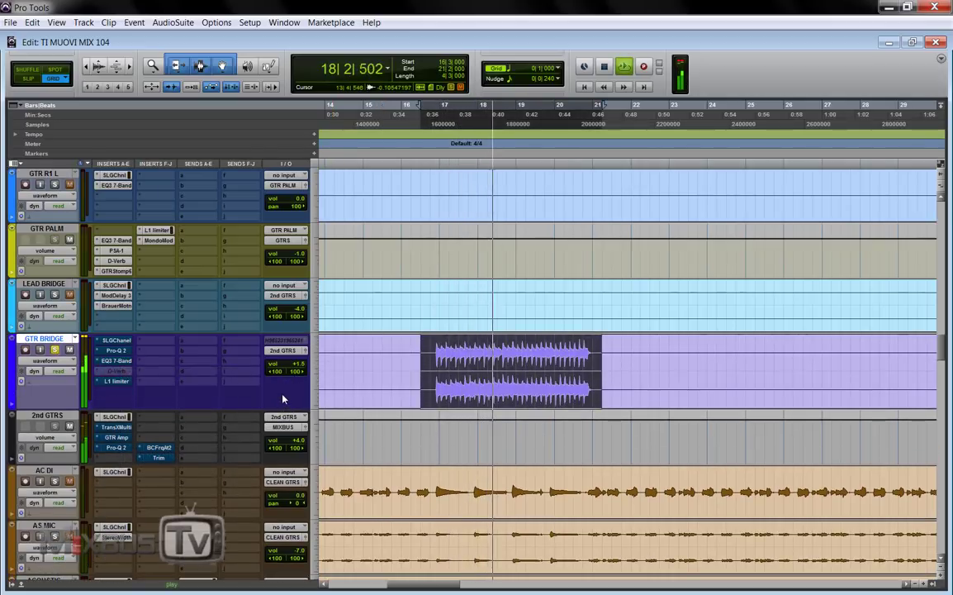
Stop playback, take the SSL G-Channel on GTR BRIDGE out of bypass, and check its filter and LMF settings.
key(ctrl+bracketleft)
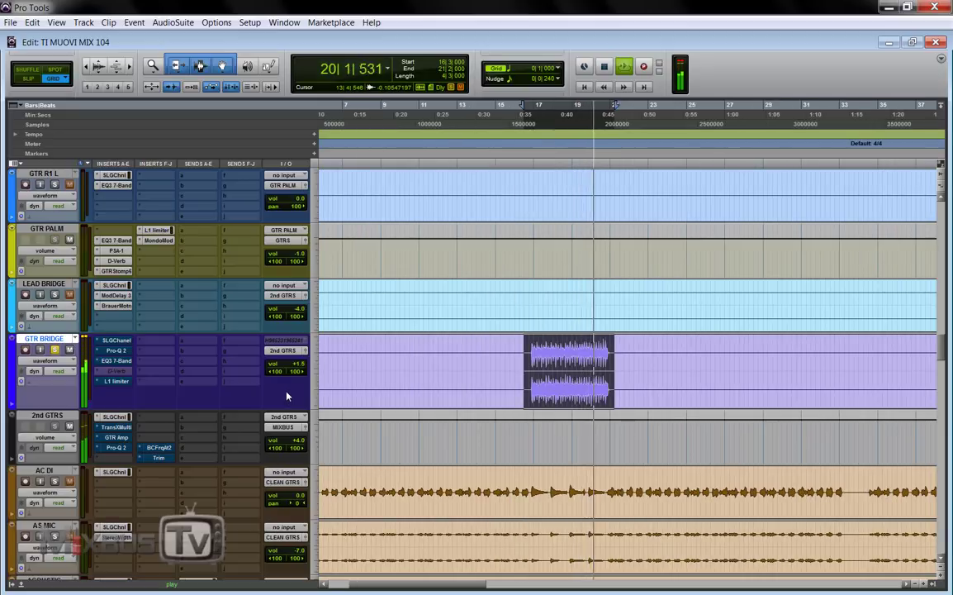
key(space)
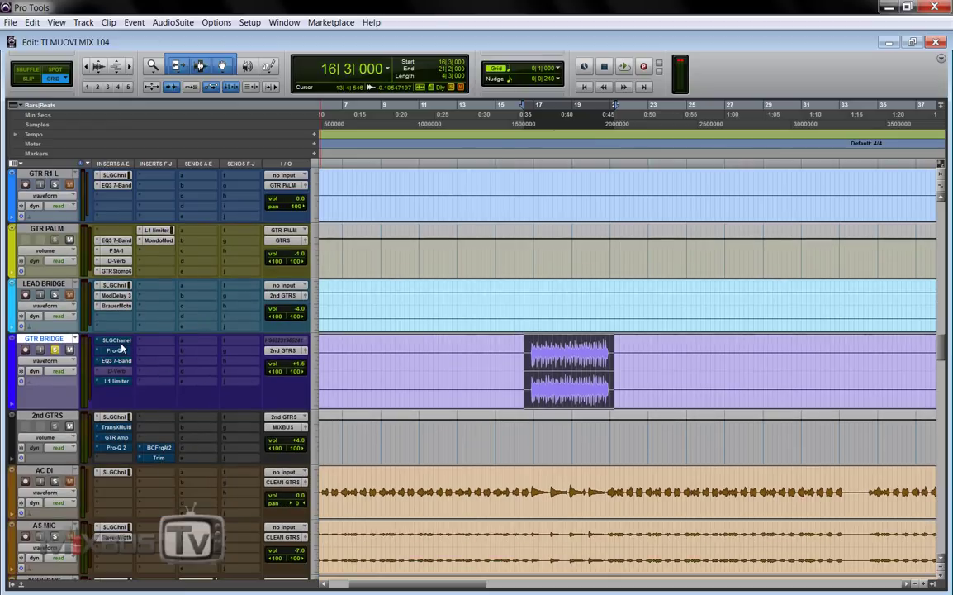
click(120, 343)
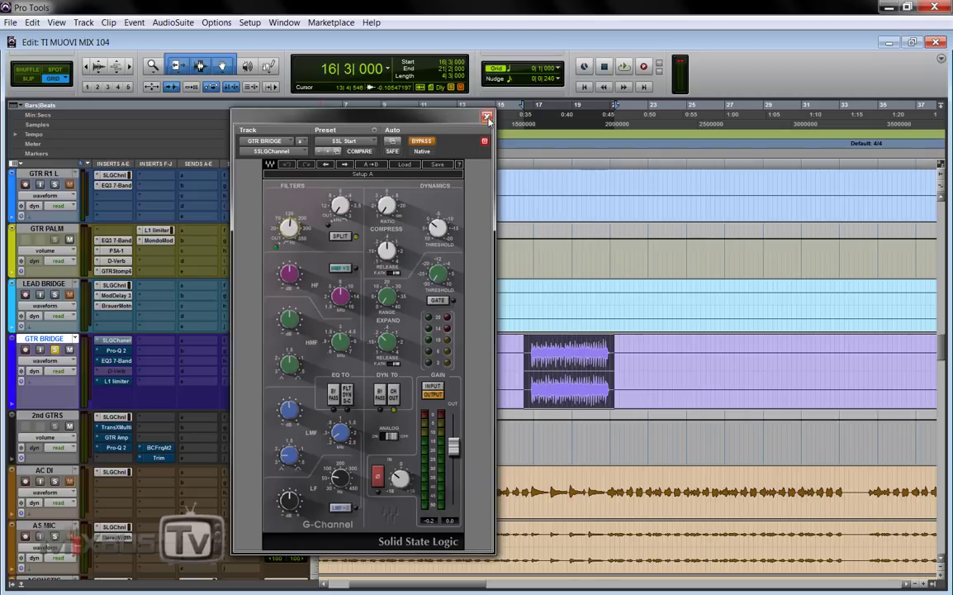
click(422, 142)
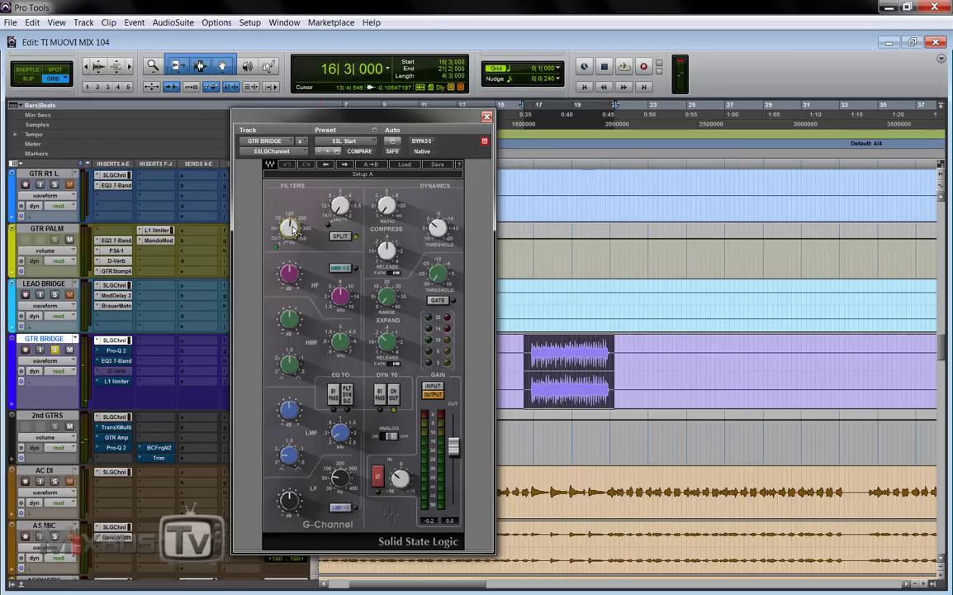
mouse_move(299, 413)
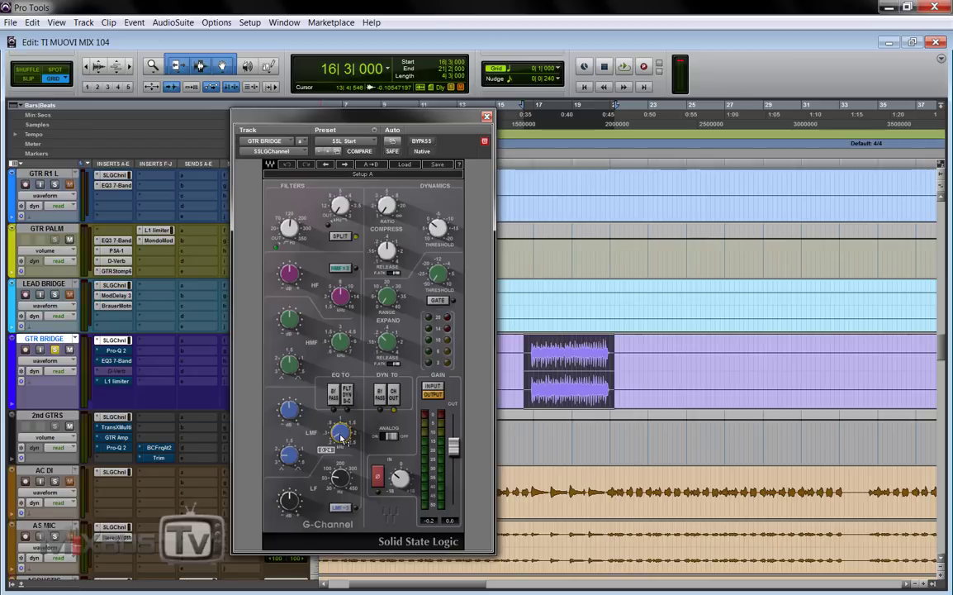
mouse_move(327, 431)
Take Pro-Q 2 on GTR BRIDGE out of bypass, inspect its low-frequency cut band, and audition the selection.
click(121, 352)
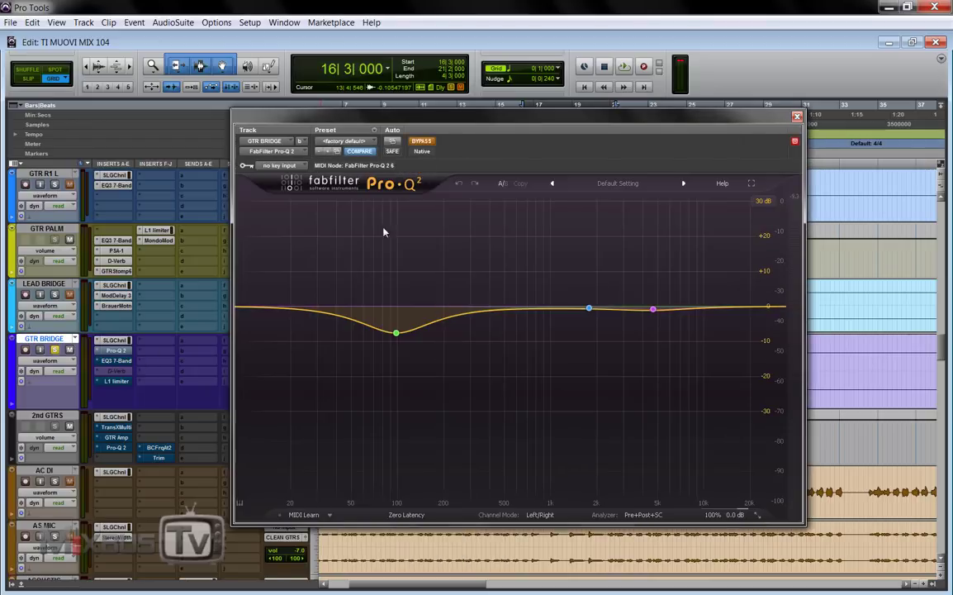
mouse_move(397, 339)
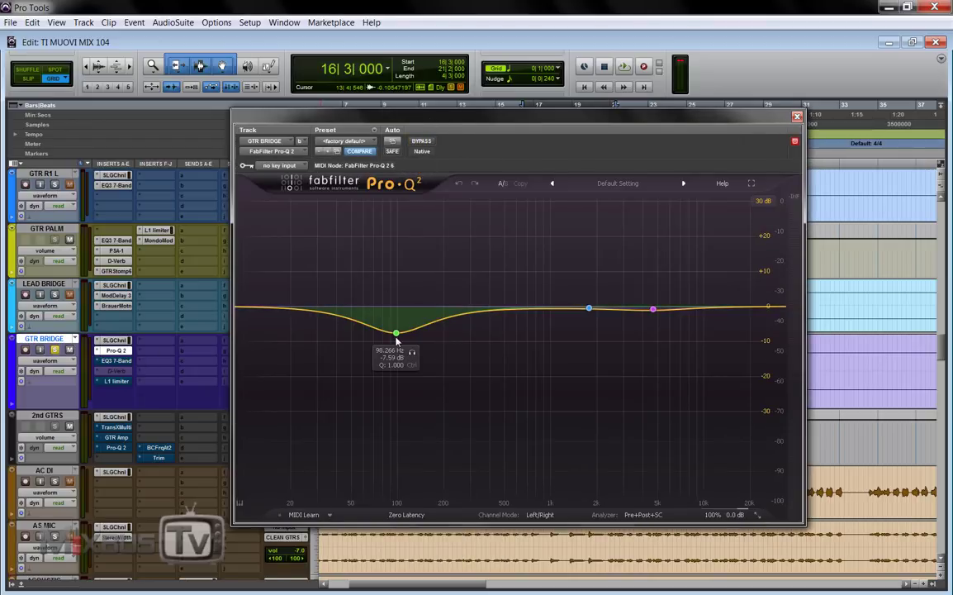
key(space)
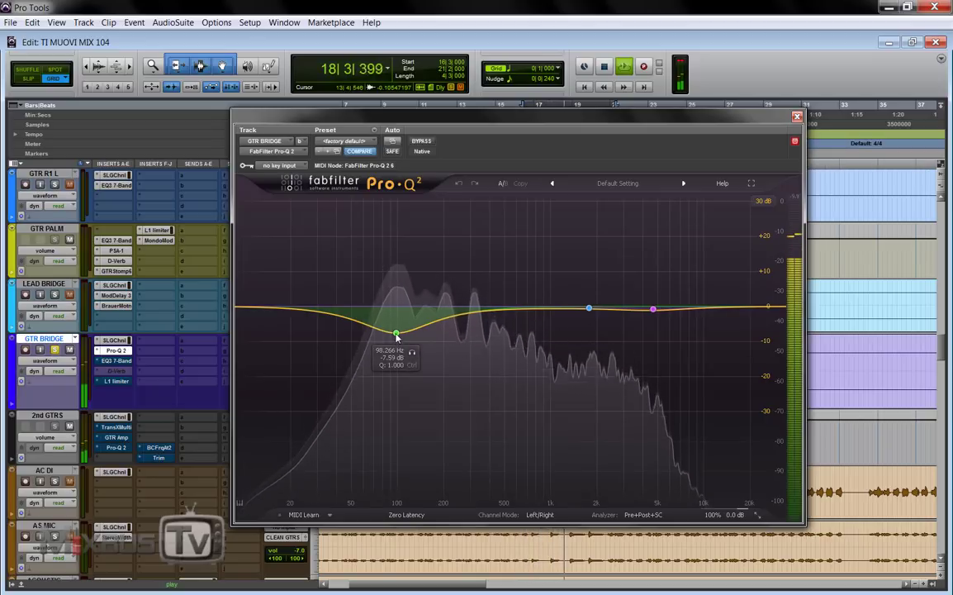
key(space)
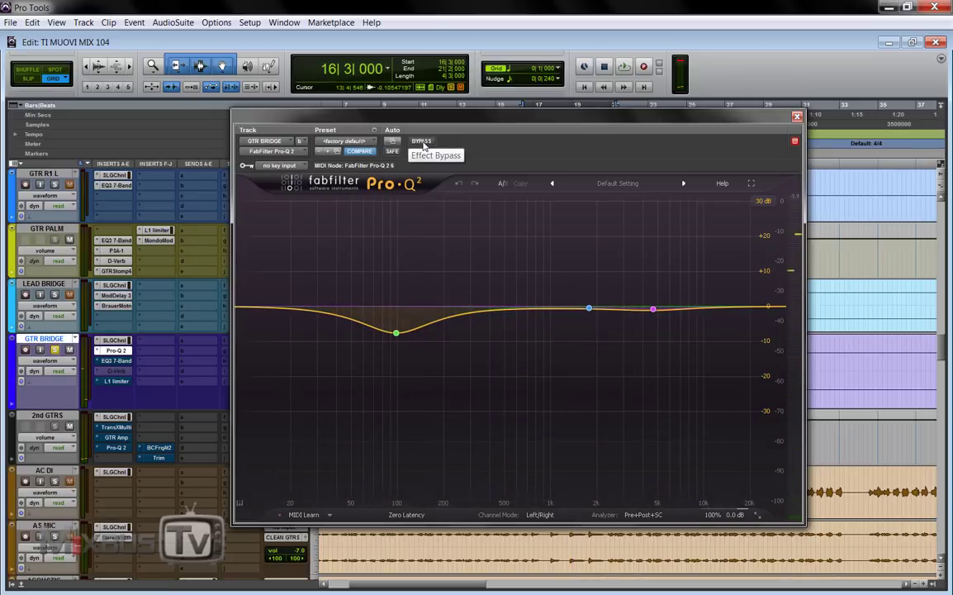
Take EQ3 7-Band on GTR BRIDGE out of bypass and play the selected section through it.
click(422, 142)
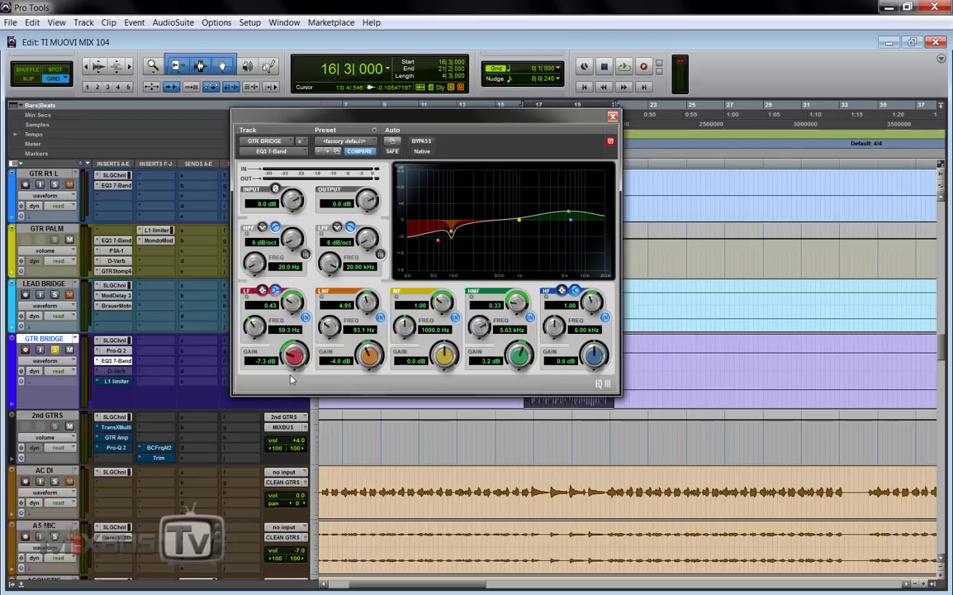
key(space)
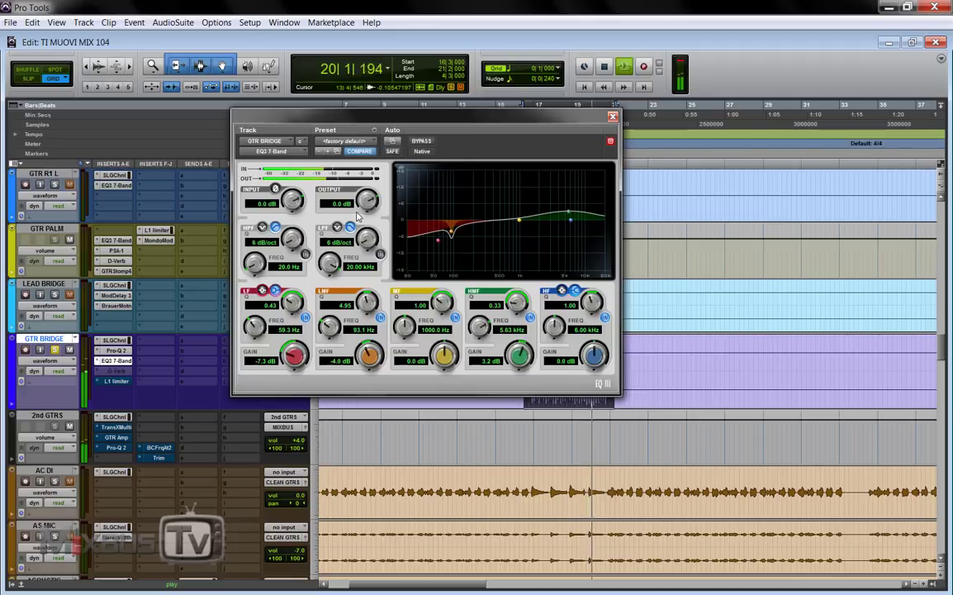
key(space)
Take the L1 limiter on GTR BRIDGE out of bypass and audition the selected section through it.
click(120, 382)
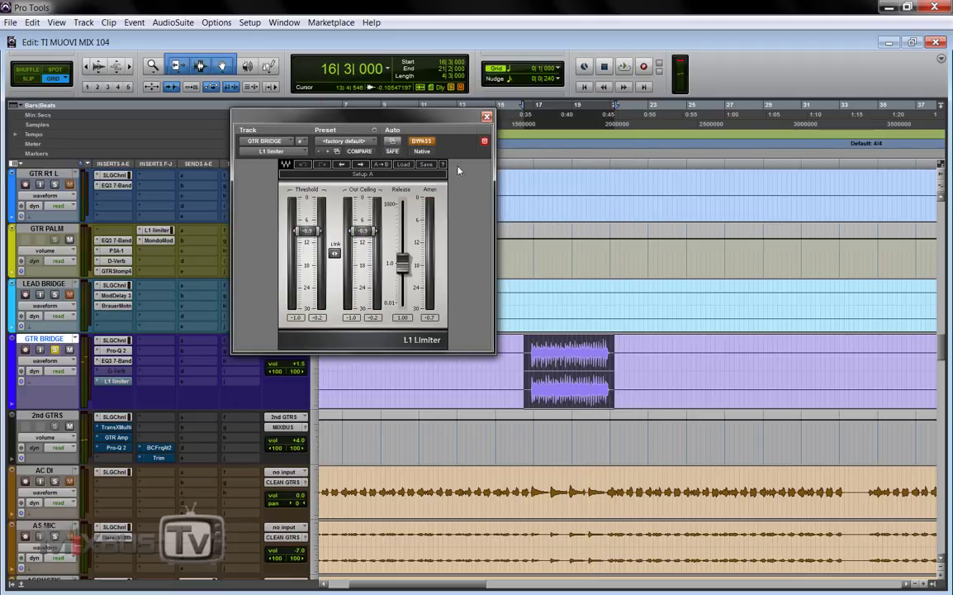
click(421, 142)
key(space)
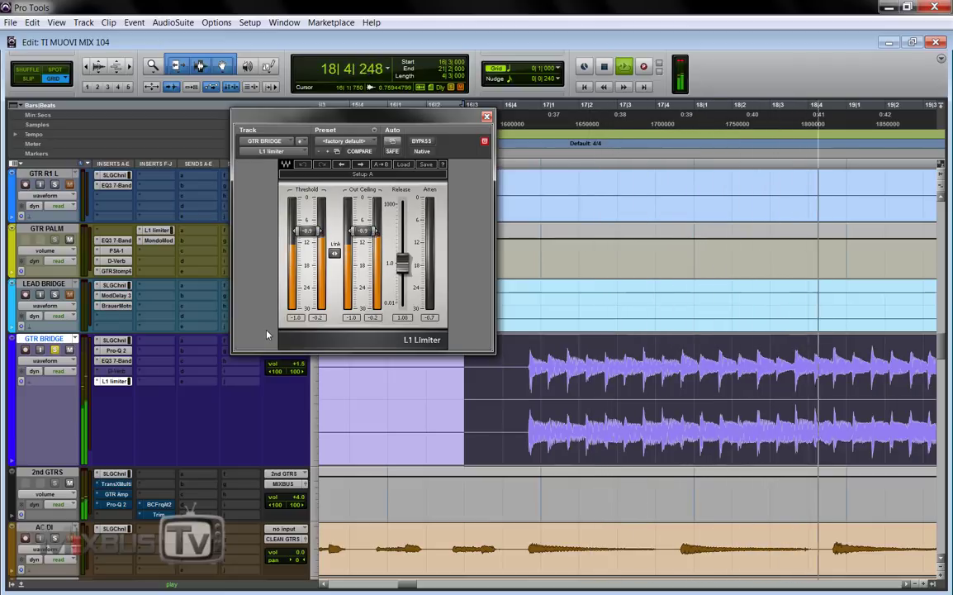
scroll(249, 431, down, 2)
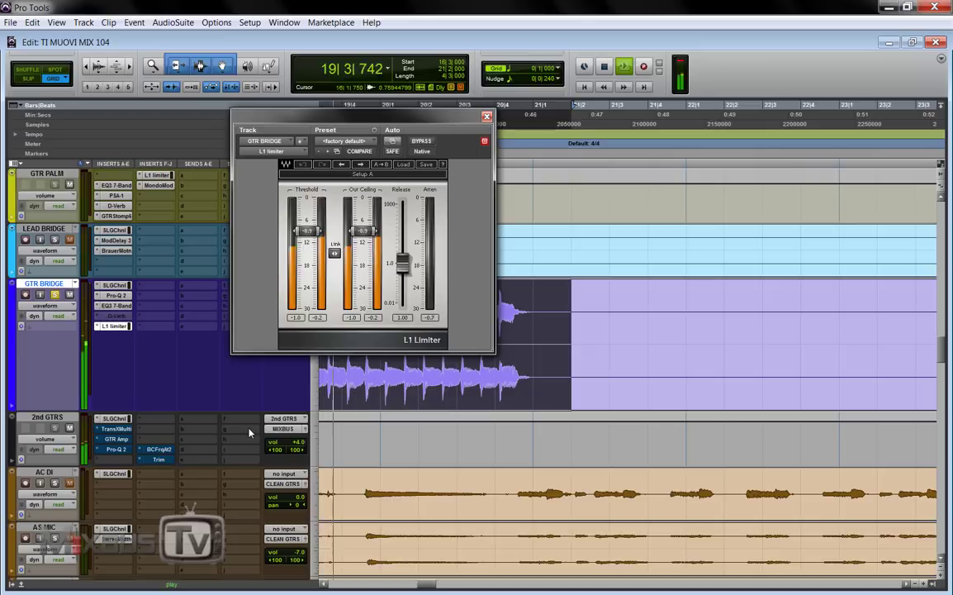
key(space)
Look over the full GTR BRIDGE clip, replay the selection with the active insert chain, and close the L1 limiter window.
key(r)
key(r)
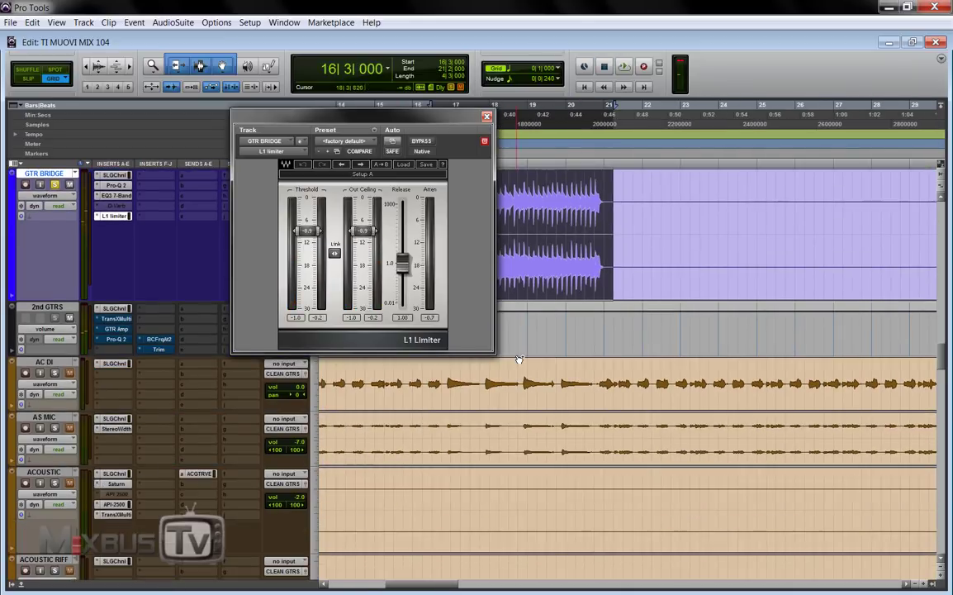
scroll(517, 361, down, 2)
key(r)
key(r)
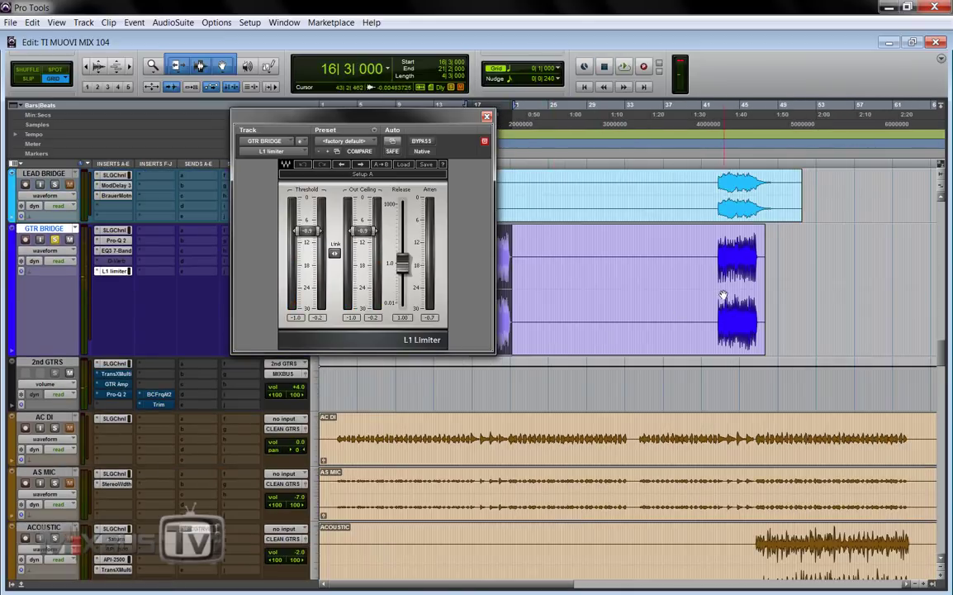
scroll(198, 273, up, 5)
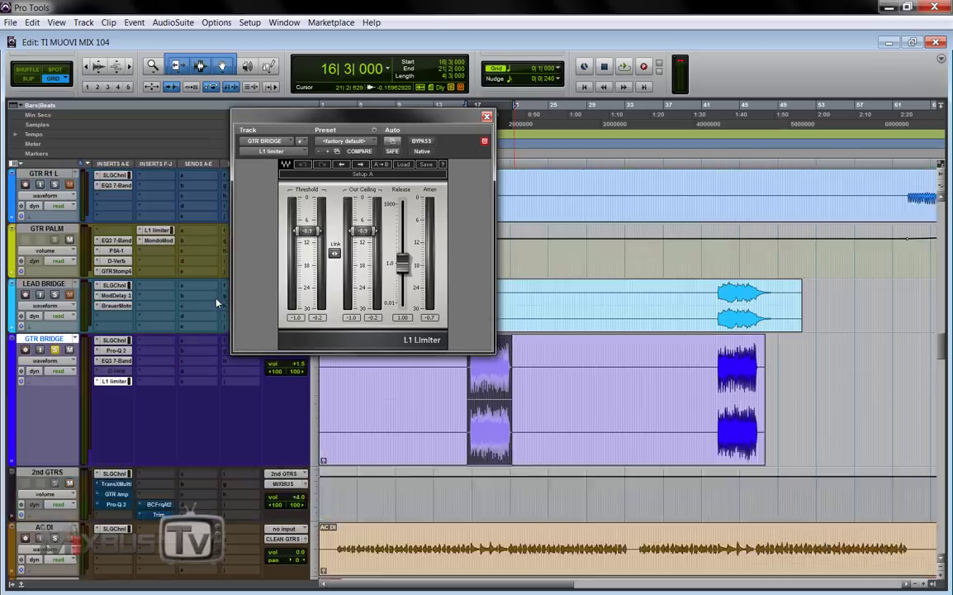
key(space)
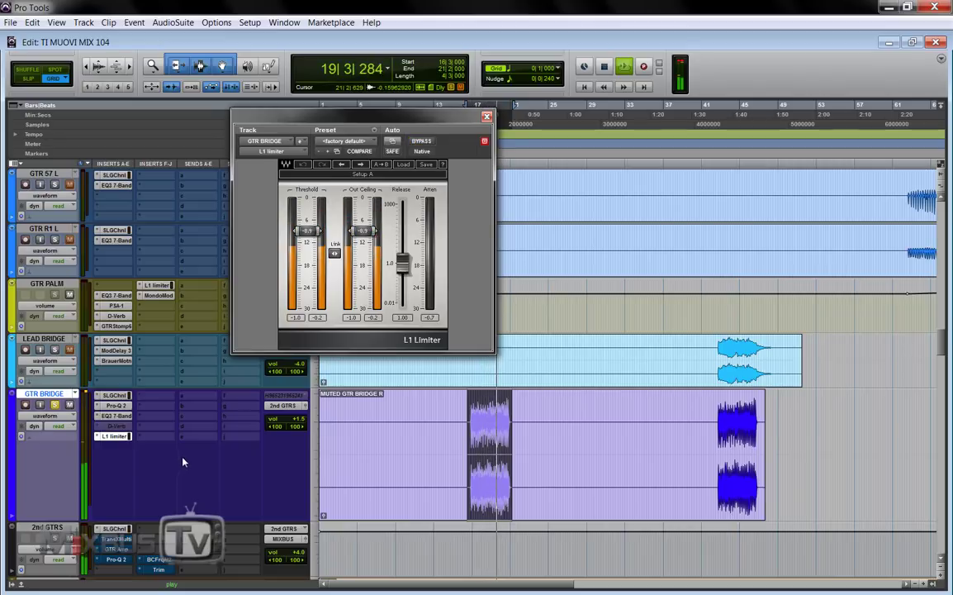
scroll(184, 458, down, 1)
key(space)
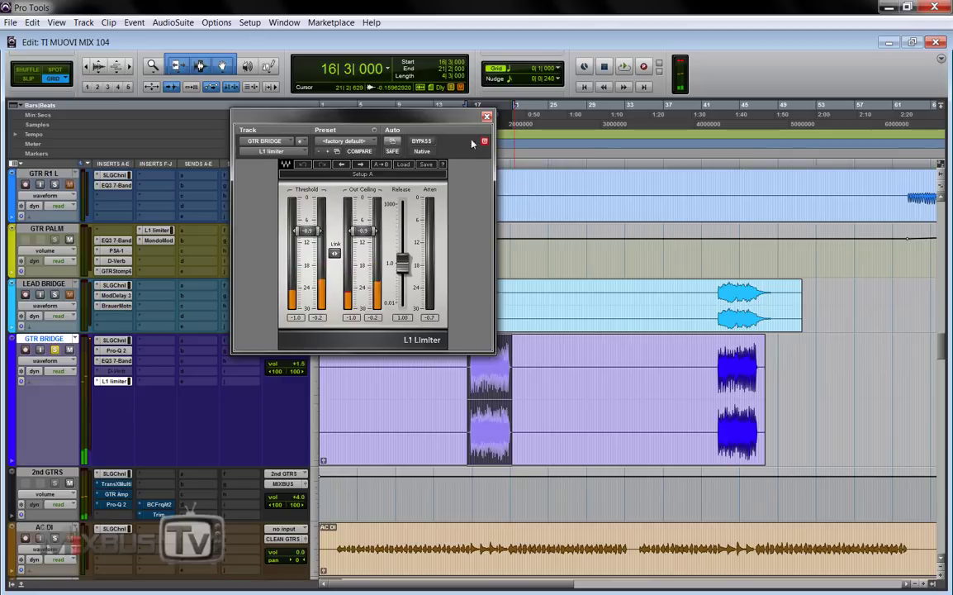
click(487, 116)
Enlarge the 2nd GTRS track's height and open its SSL G-Channel insert.
scroll(230, 386, down, 1)
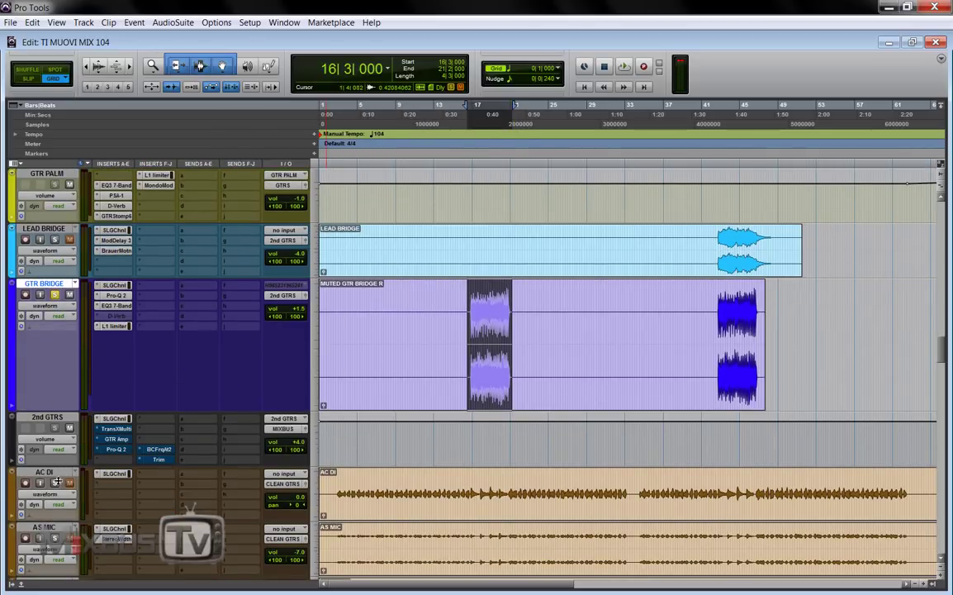
drag(59, 466, 60, 518)
scroll(162, 386, down, 1)
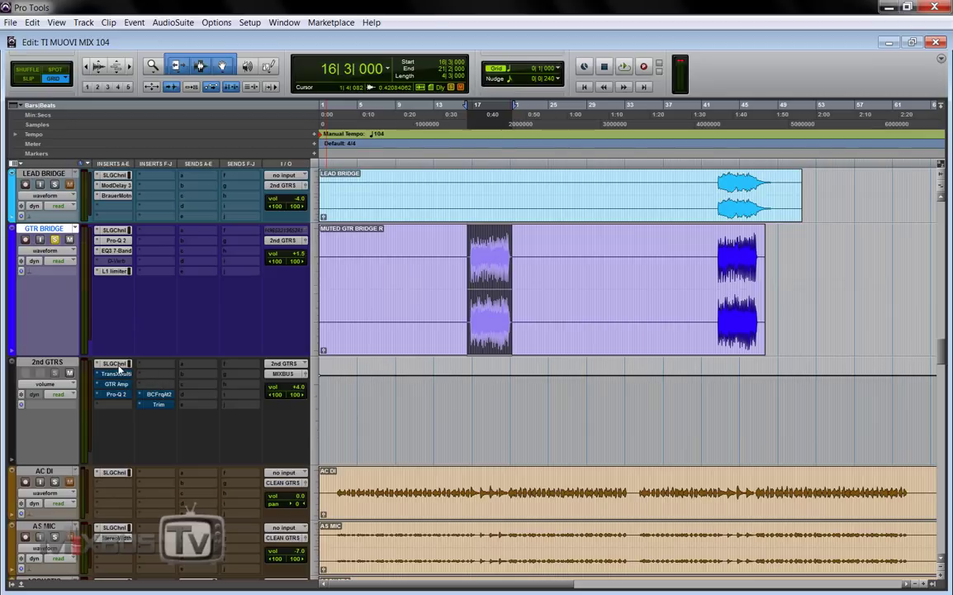
click(117, 365)
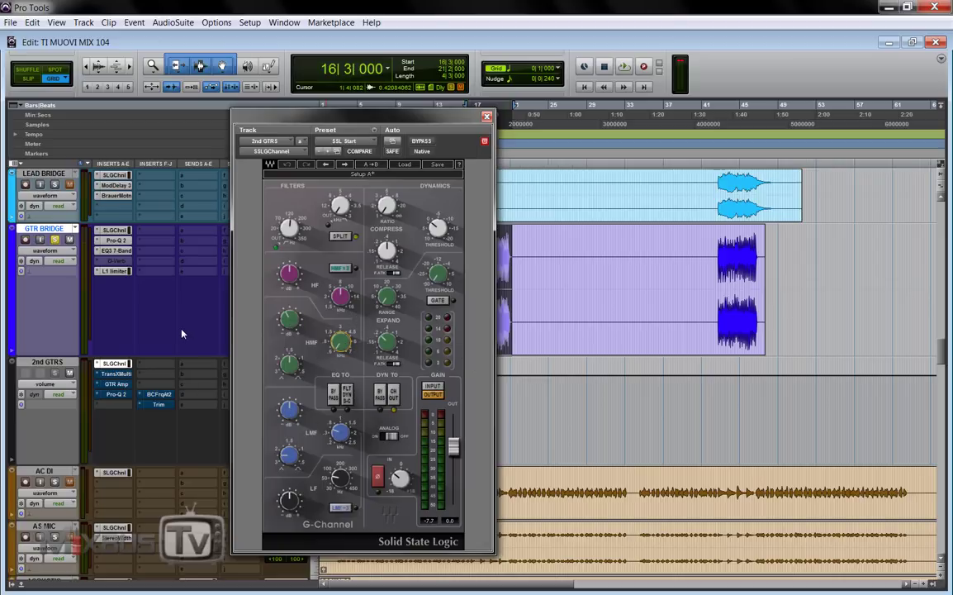
Play the selection with Trans-X Multi bypassed on 2nd GTRS, stop playback, and take the plug-in out of bypass.
key(space)
click(118, 374)
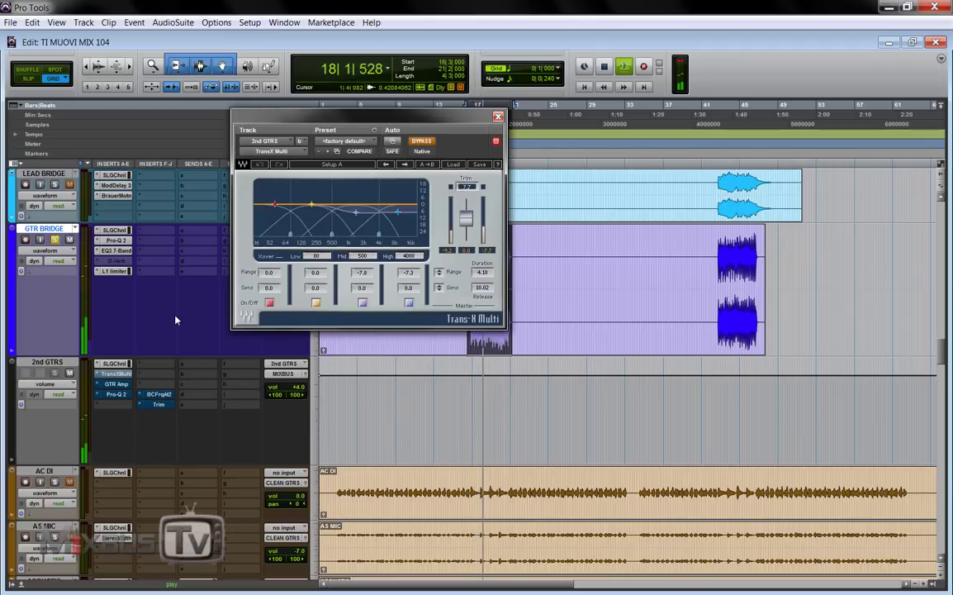
key(space)
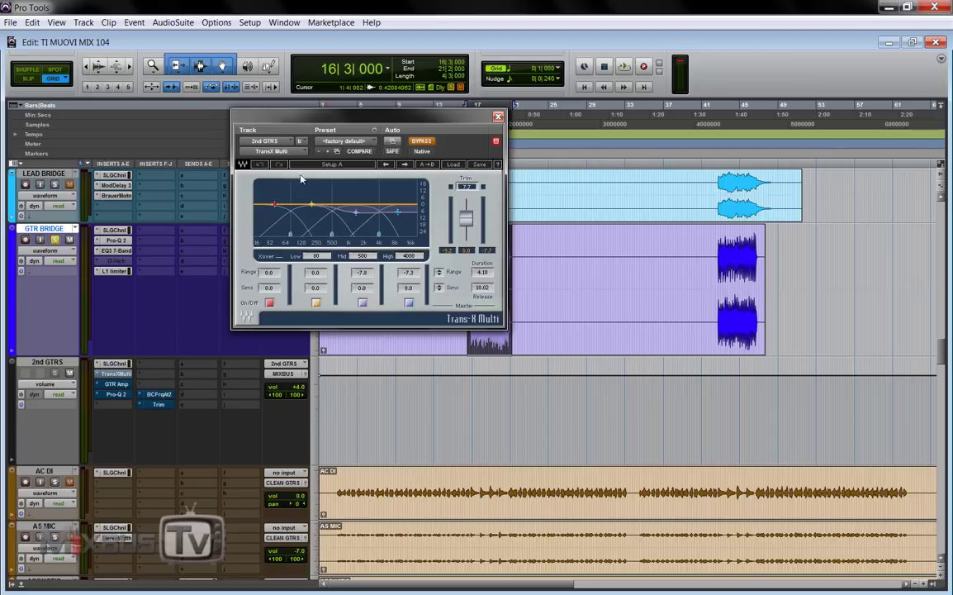
drag(305, 124, 290, 207)
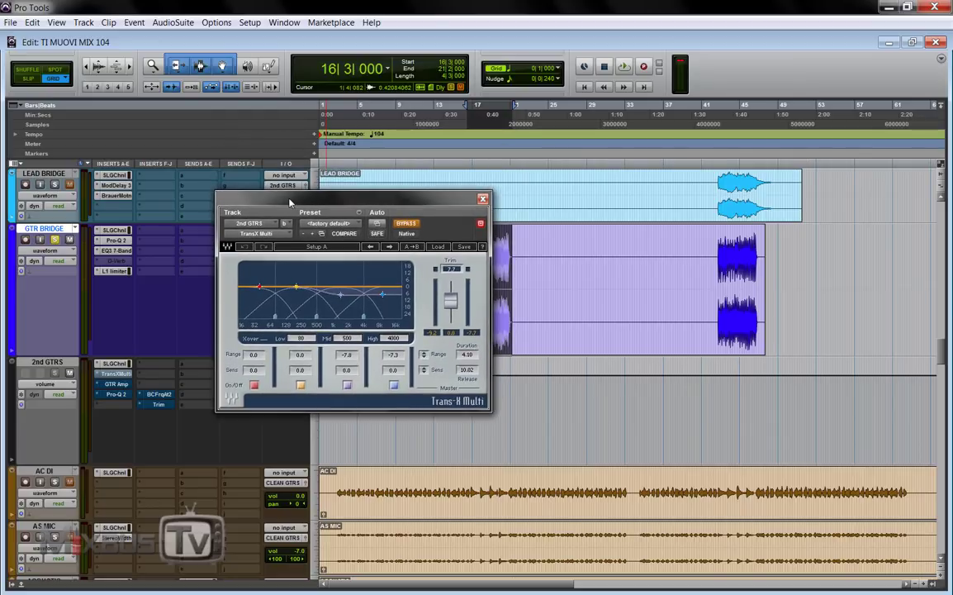
click(408, 225)
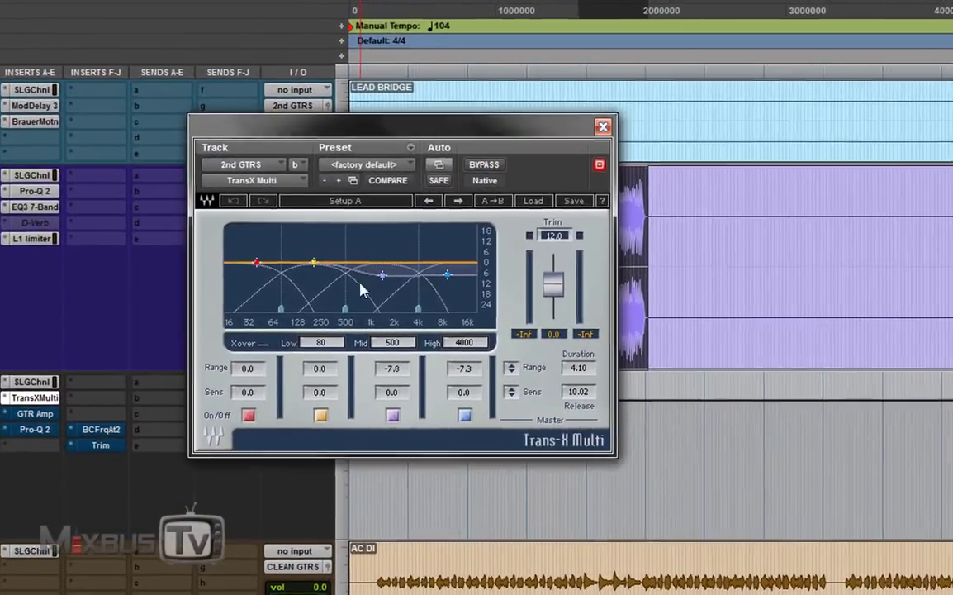
Play the selection and compare the 2nd GTRS sound with Trans-X Multi bypassed and active, leaving it active.
key(space)
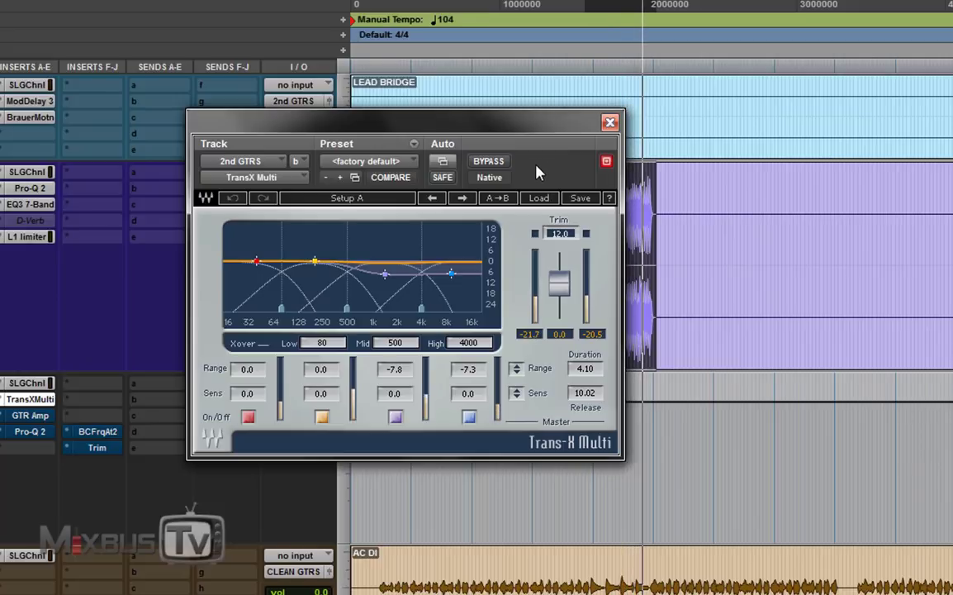
click(488, 161)
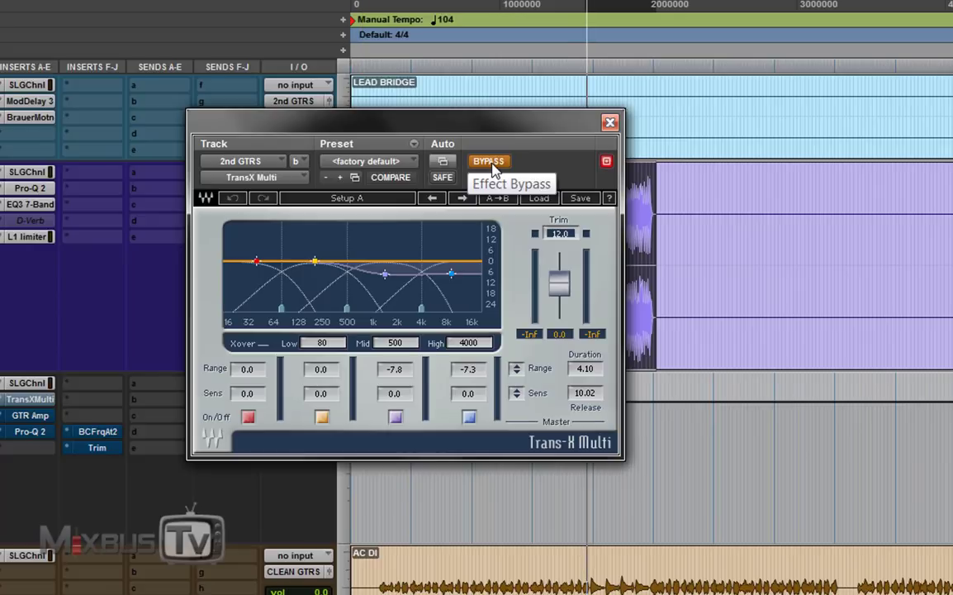
click(493, 165)
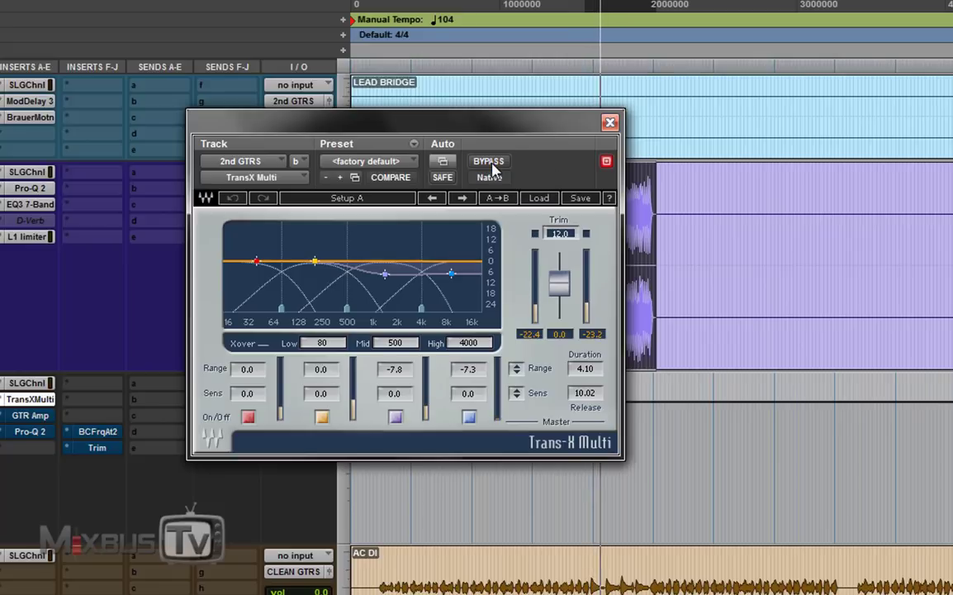
click(492, 164)
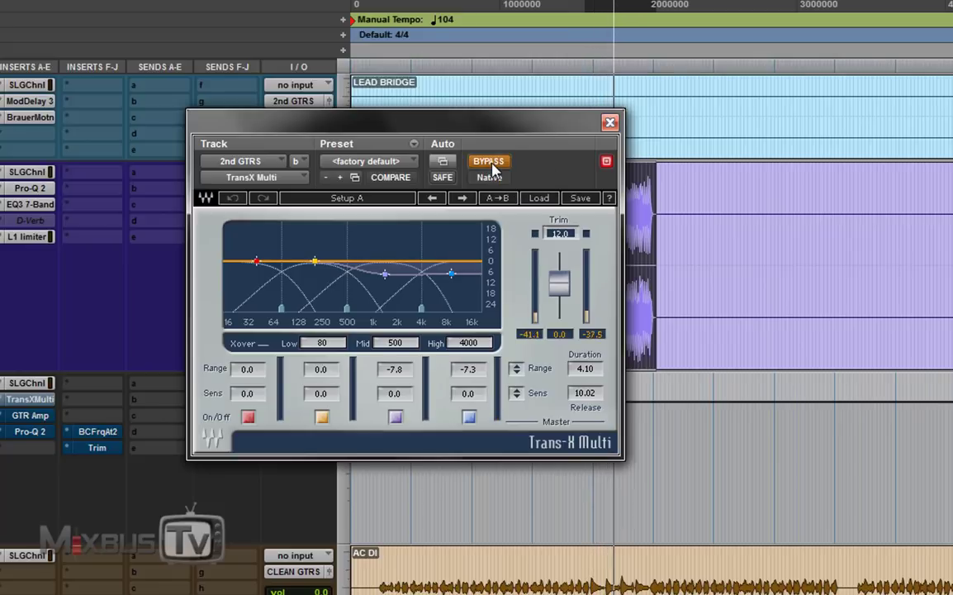
click(492, 164)
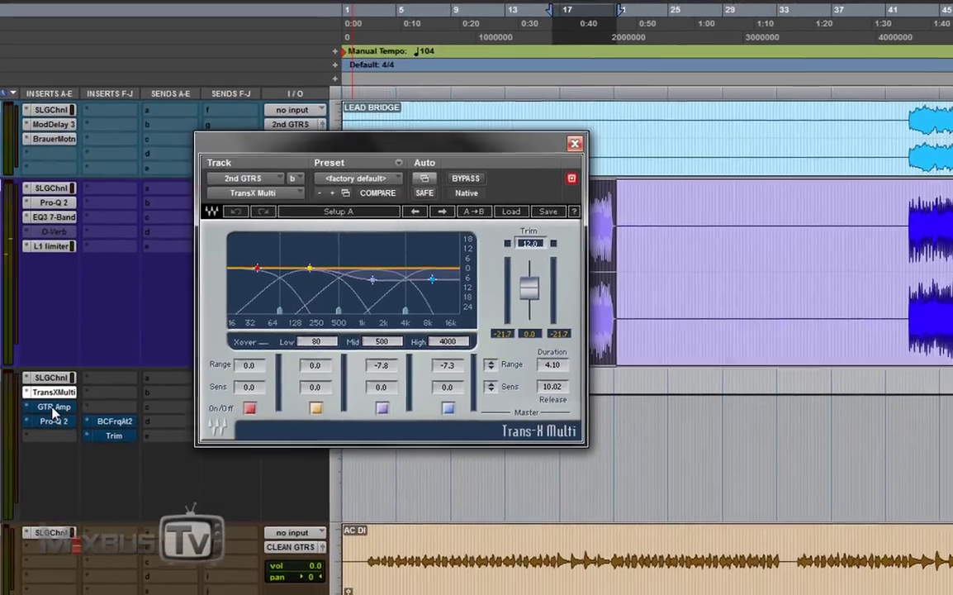
Take GTR Amp on 2nd GTRS out of bypass, reposition its window, and audition the selection through it.
click(53, 408)
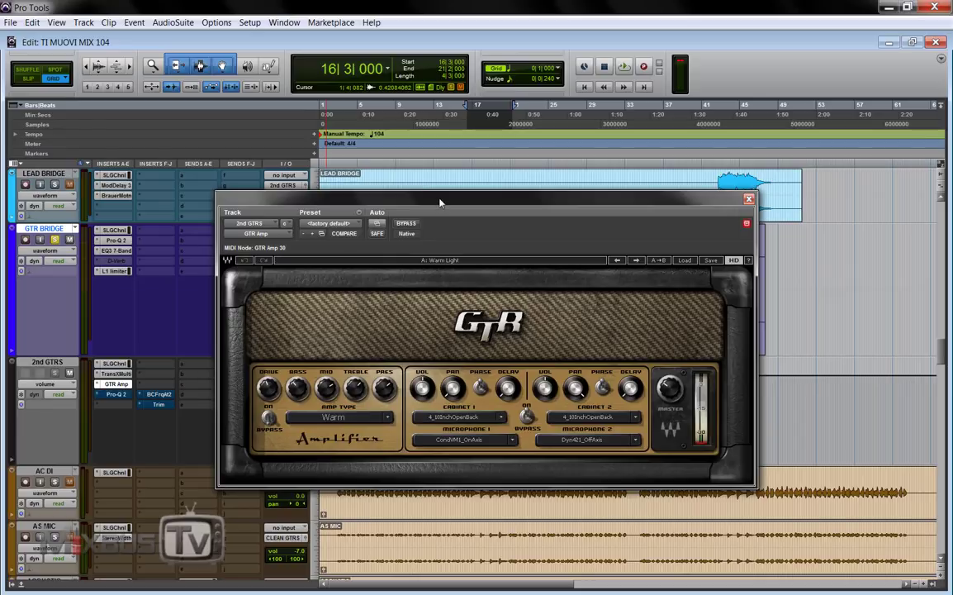
drag(439, 202, 397, 171)
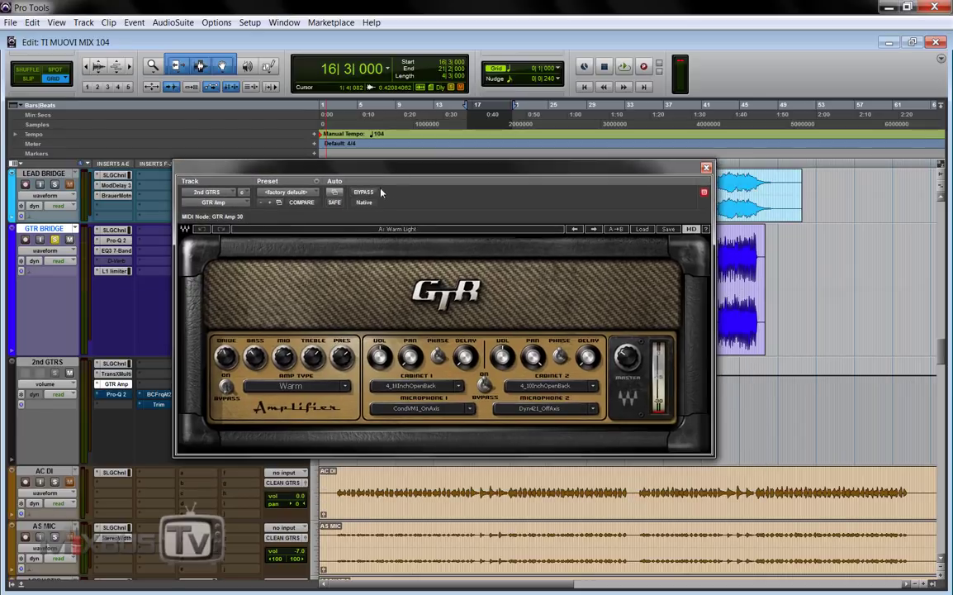
key(space)
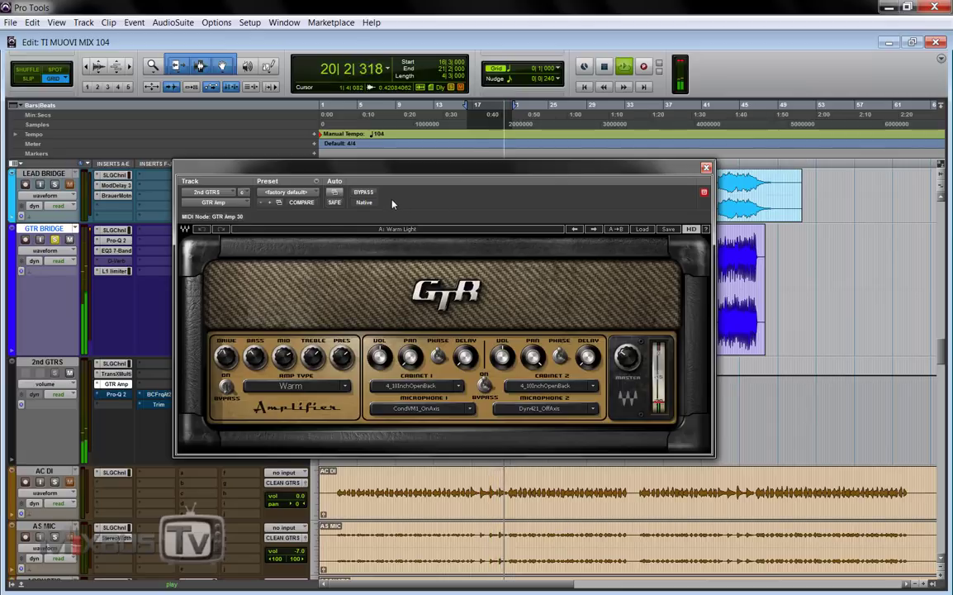
key(space)
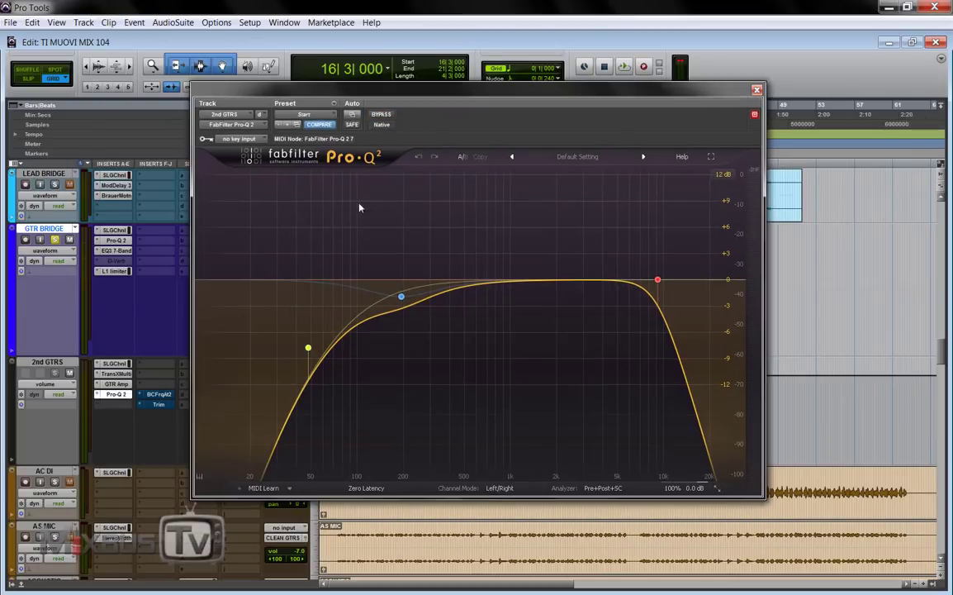
Audition the selection with Pro-Q 2 active on 2nd GTRS, and check the Pro-Q 2 curve on GTR BRIDGE, closing its window.
key(space)
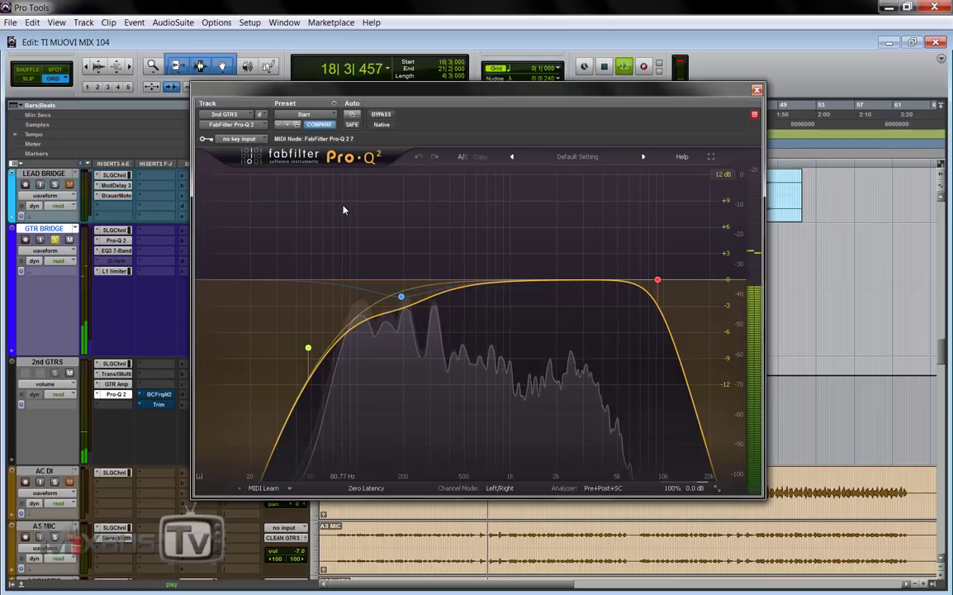
key(space)
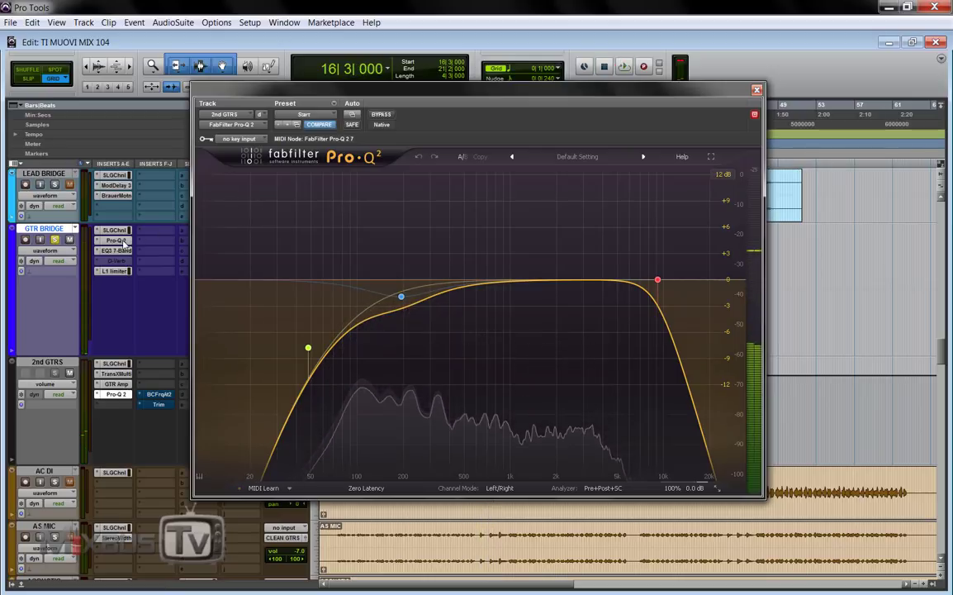
click(116, 240)
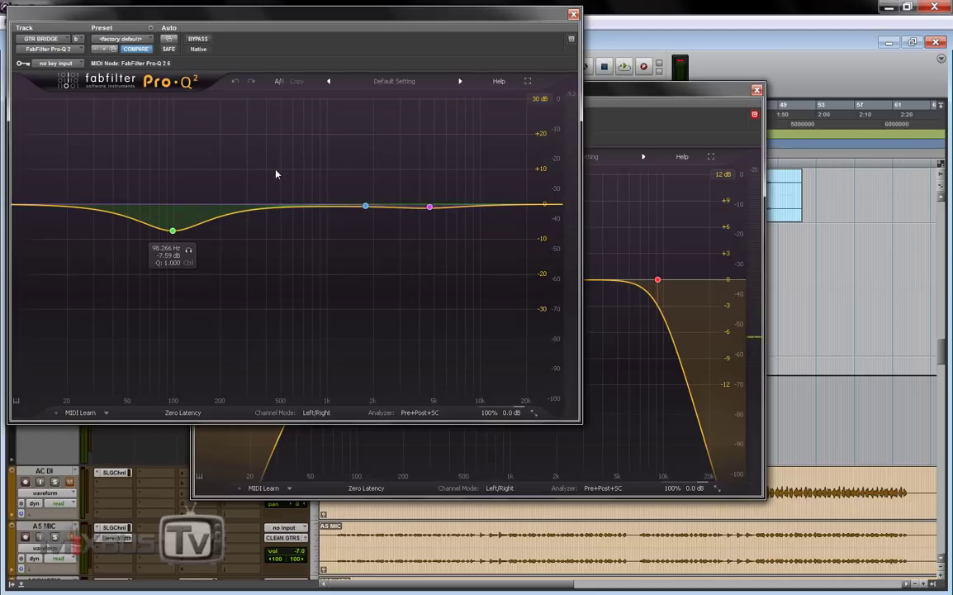
click(573, 14)
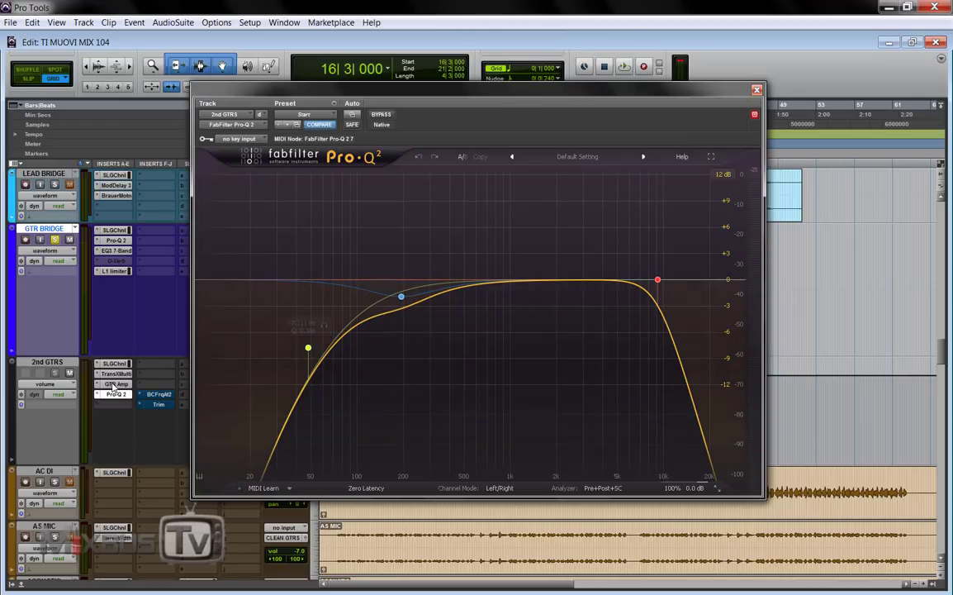
Play the selection and compare 2nd GTRS with Pro-Q 2 bypassed and active.
key(space)
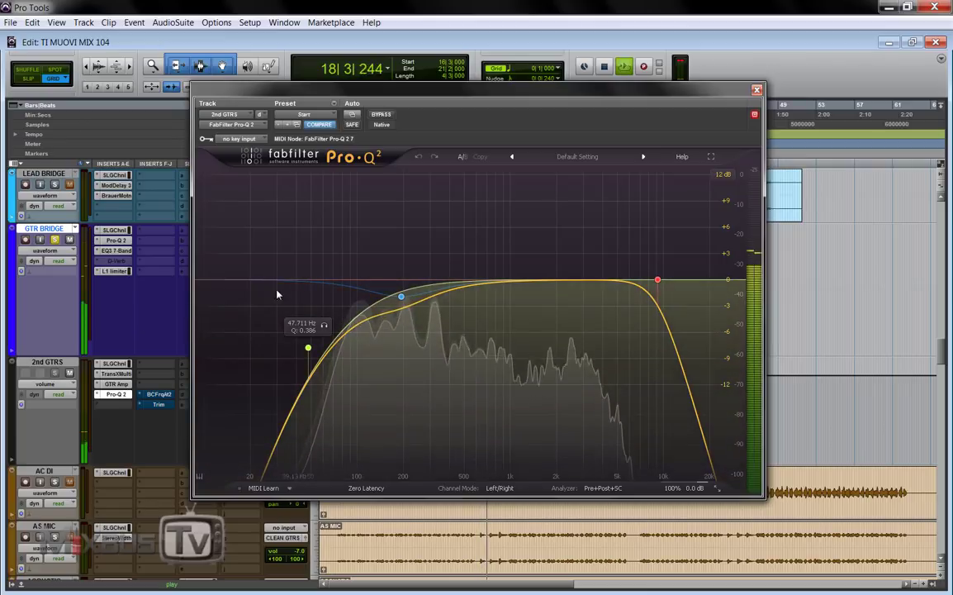
click(381, 114)
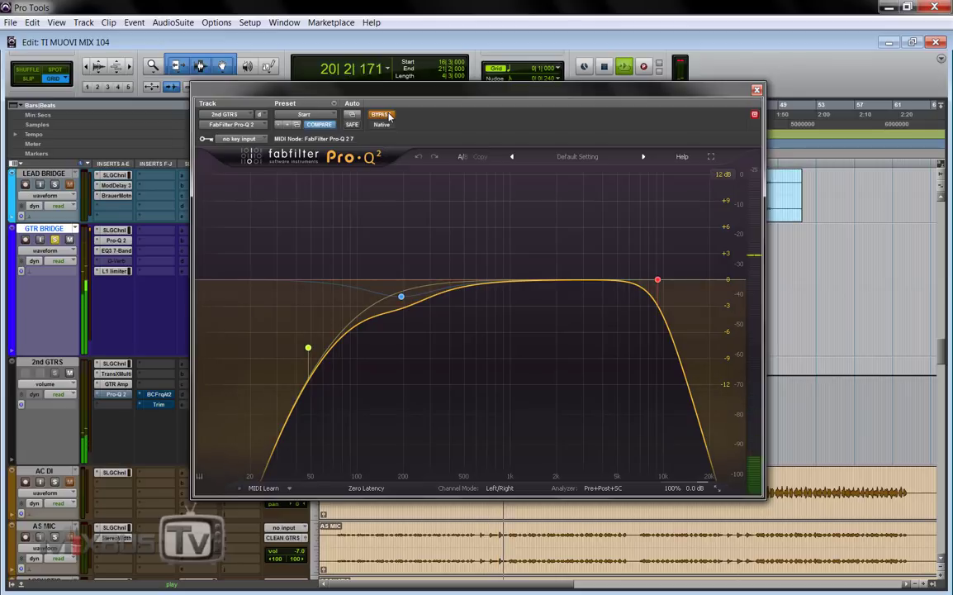
key(space)
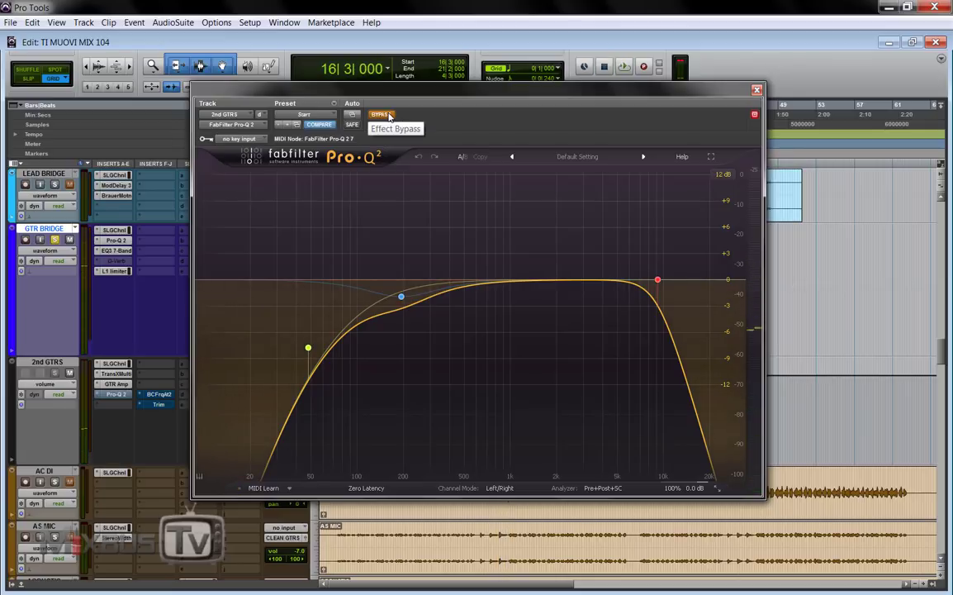
key(space)
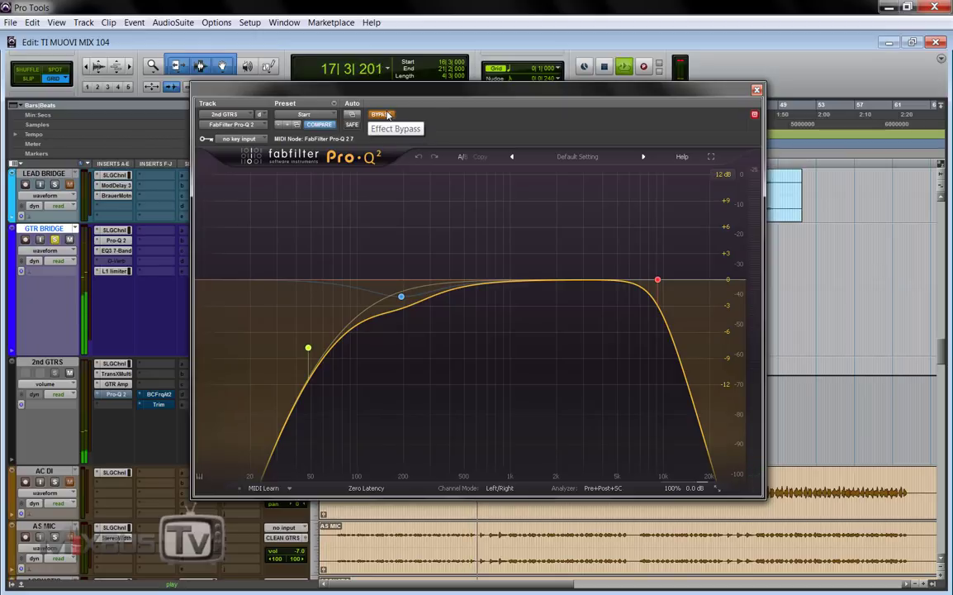
click(387, 115)
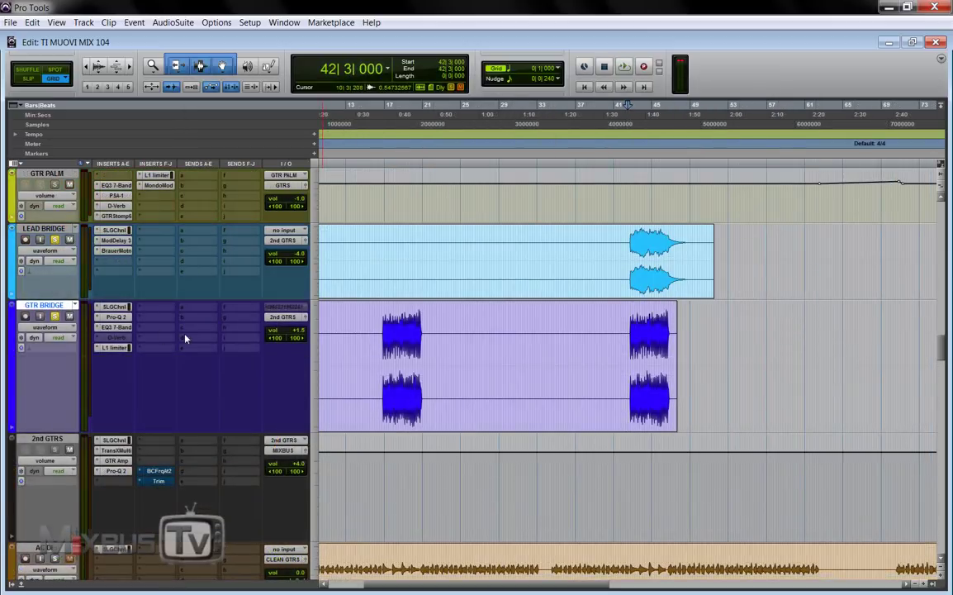
Place the edit cursor at 42|4|000, at the start of the LEAD BRIDGE part, and play it soloed together with GTR BRIDGE.
key(ctrl+[)
key(ctrl+])
key(ctrl+])
click(632, 240)
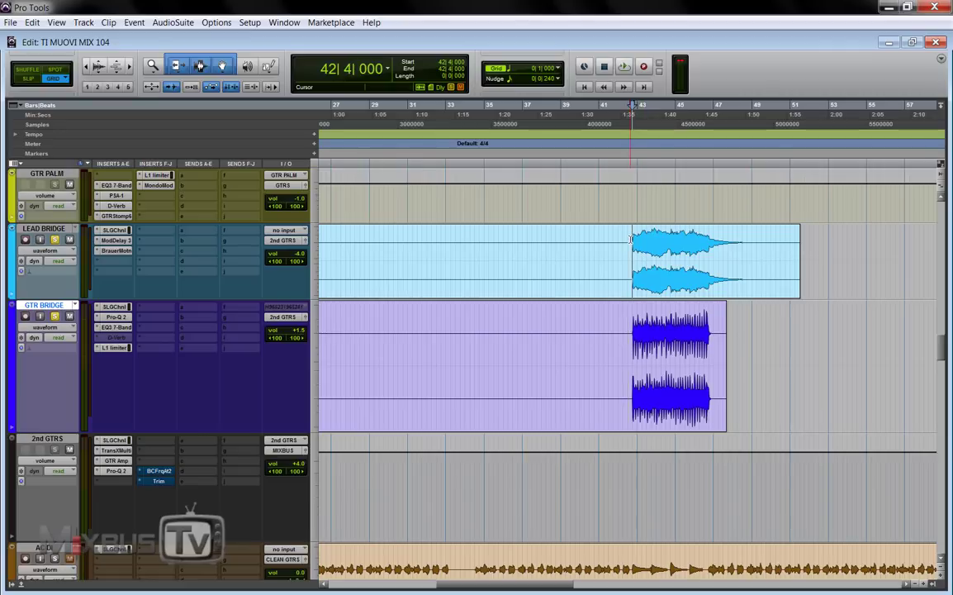
key(space)
key(ctrl+])
key(ctrl+])
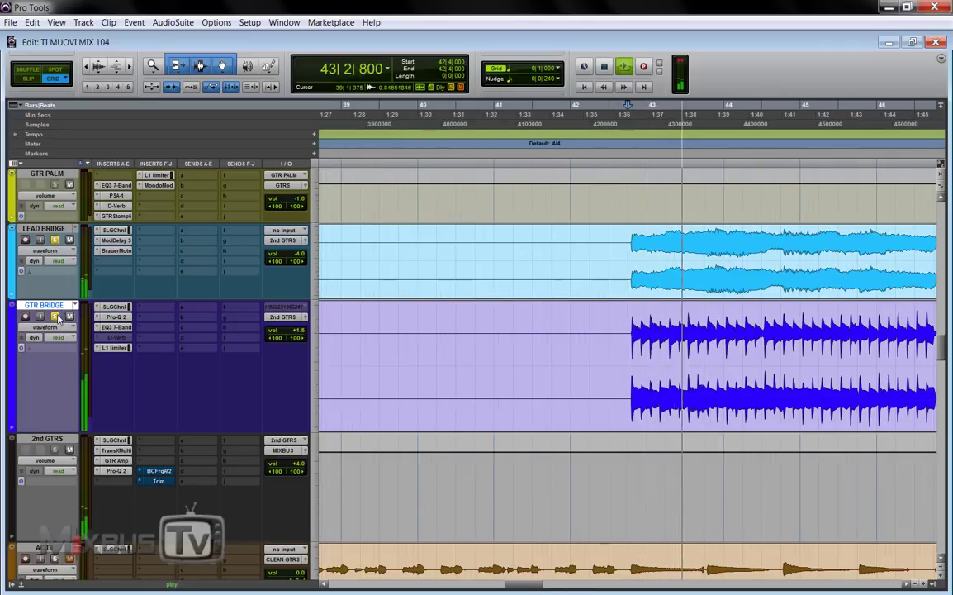
Take GTR BRIDGE out of solo and audition LEAD BRIDGE on its own with its inserts active.
key(ctrl+[)
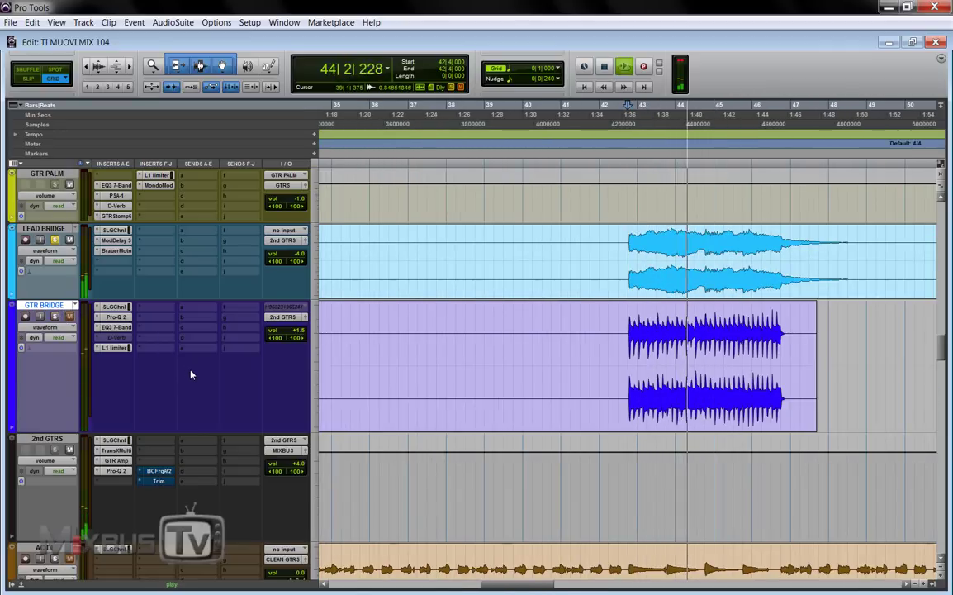
key(ctrl+[)
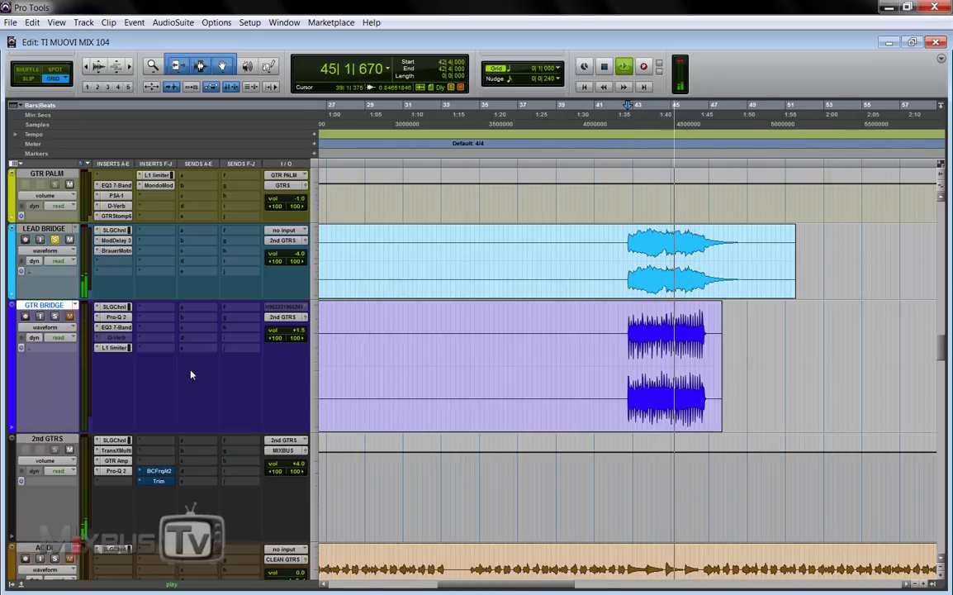
key(ctrl+[)
key(ctrl+[)
key(ctrl+])
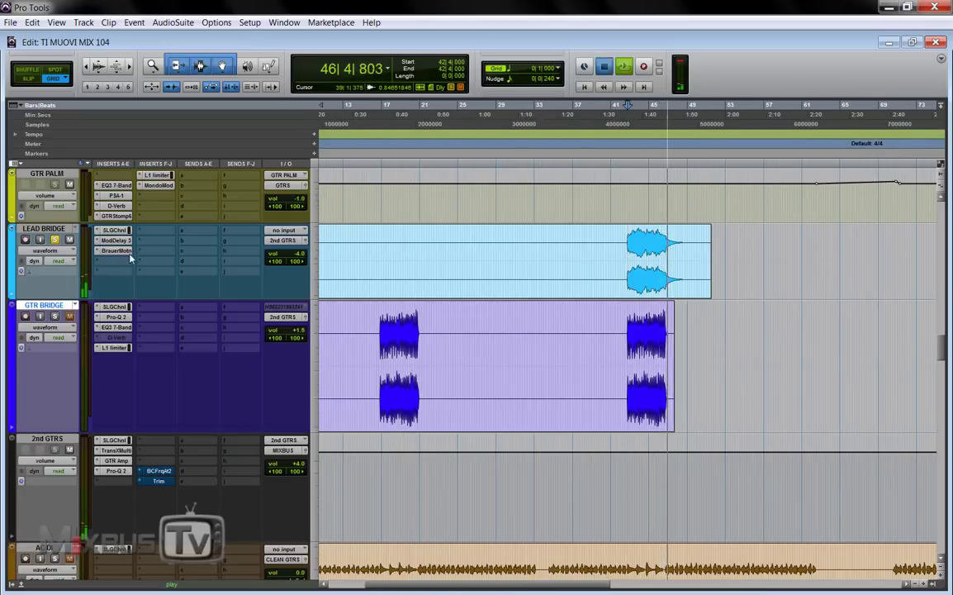
Bypass all three inserts on LEAD BRIDGE and audition the unprocessed track from 42|4|000.
key(space)
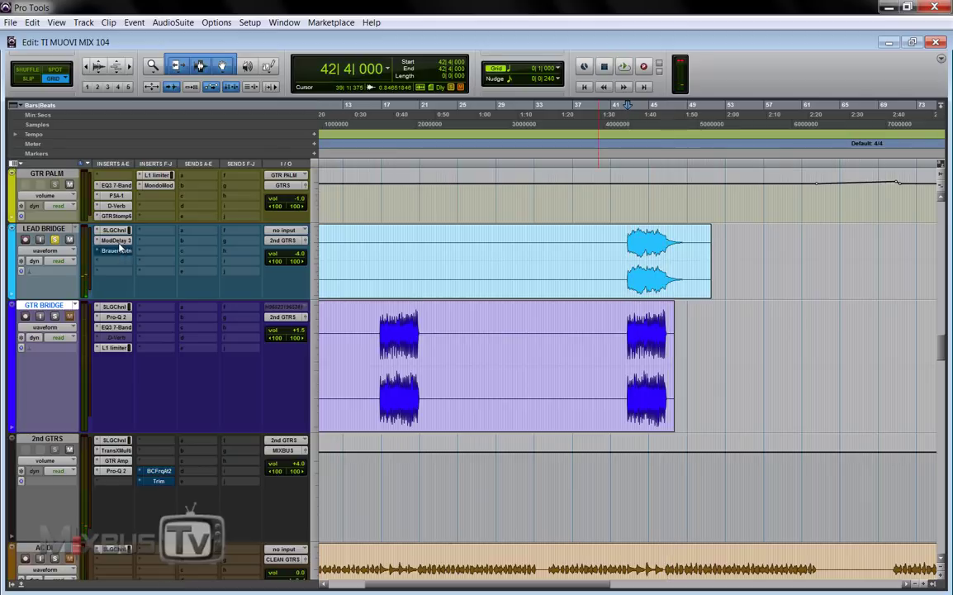
key(space)
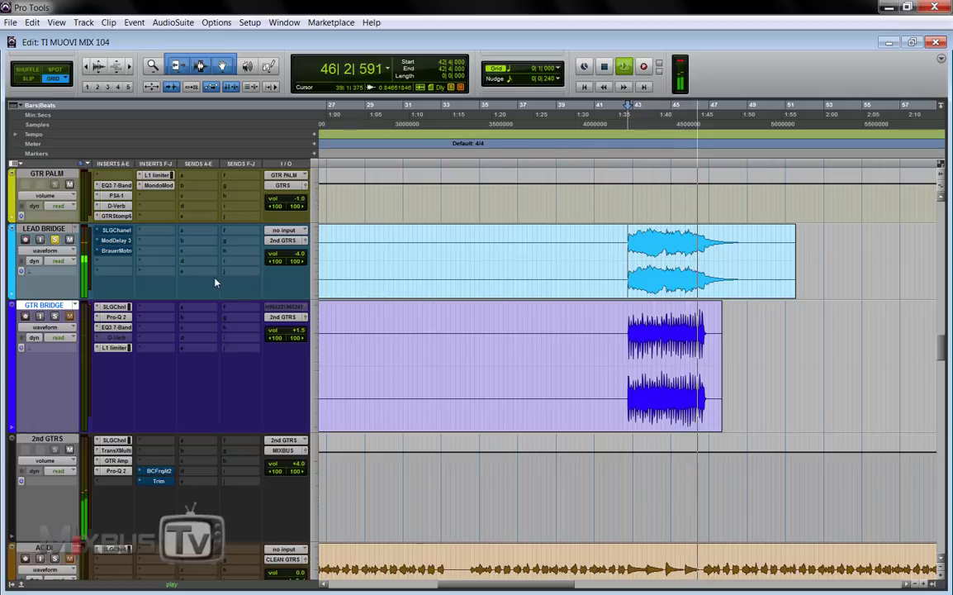
key(space)
Activate and open SSL G-Channel on LEAD BRIDGE, and compare playback with its EQ bypassed and active.
click(115, 230)
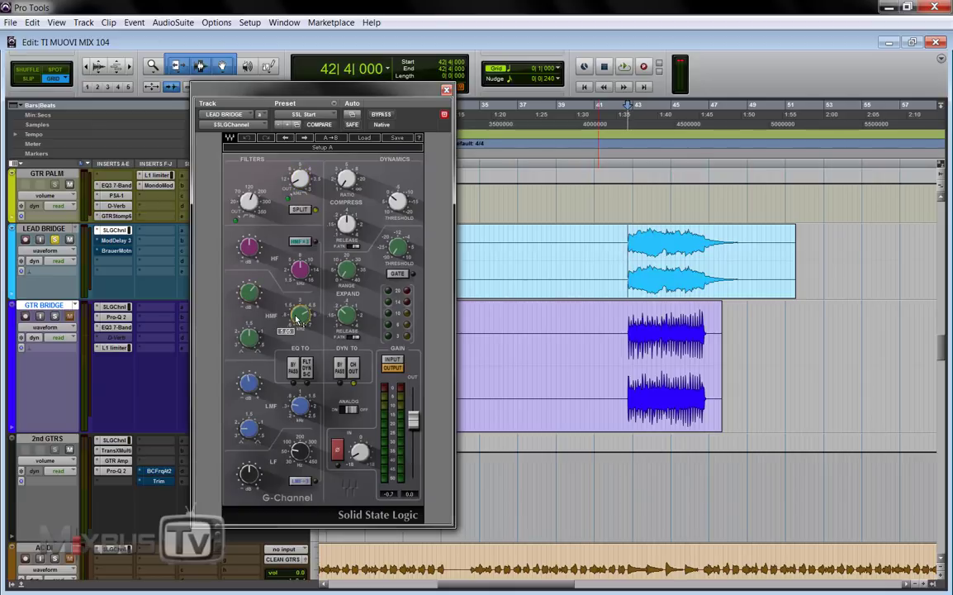
mouse_move(259, 395)
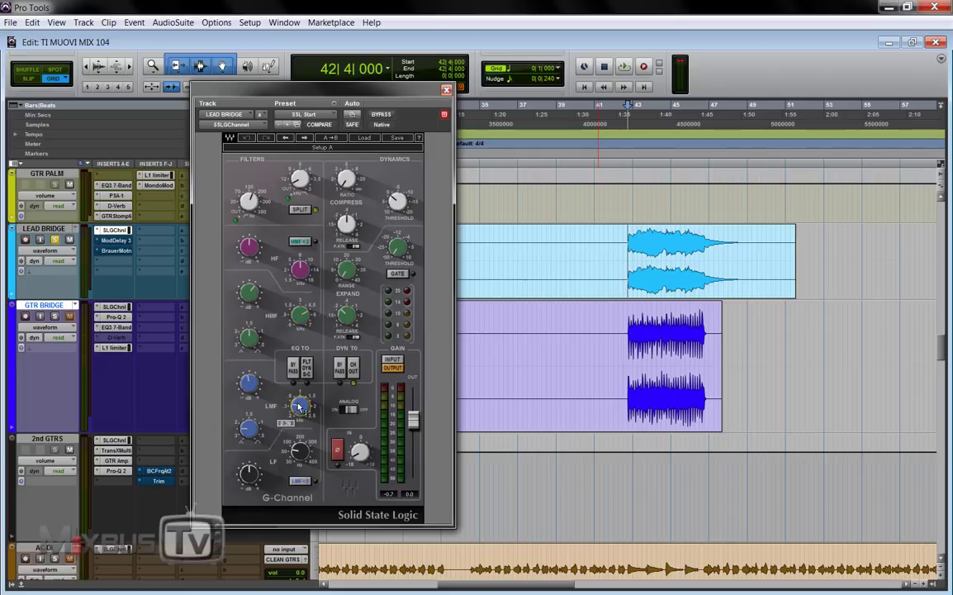
key(space)
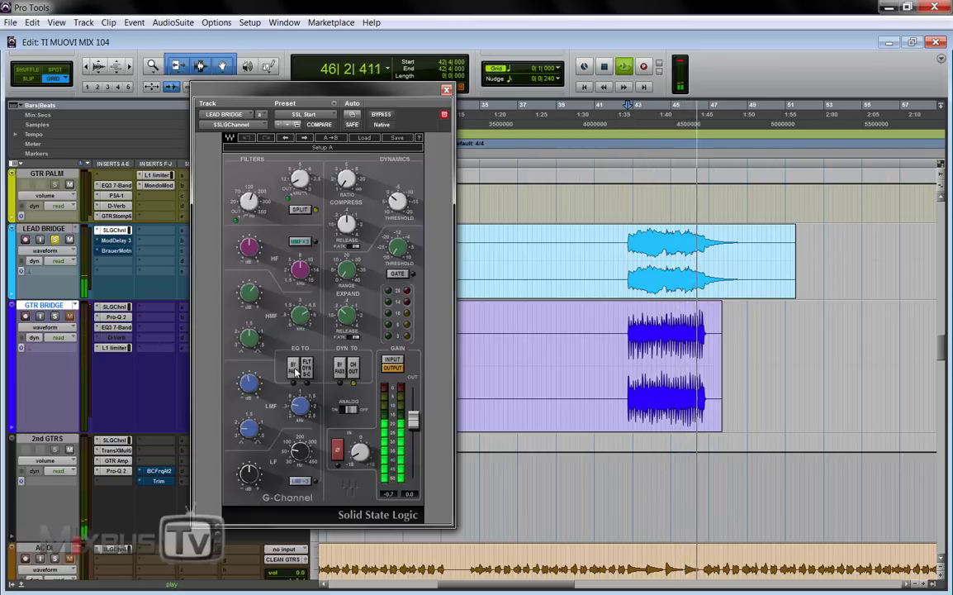
key(space)
key(space)
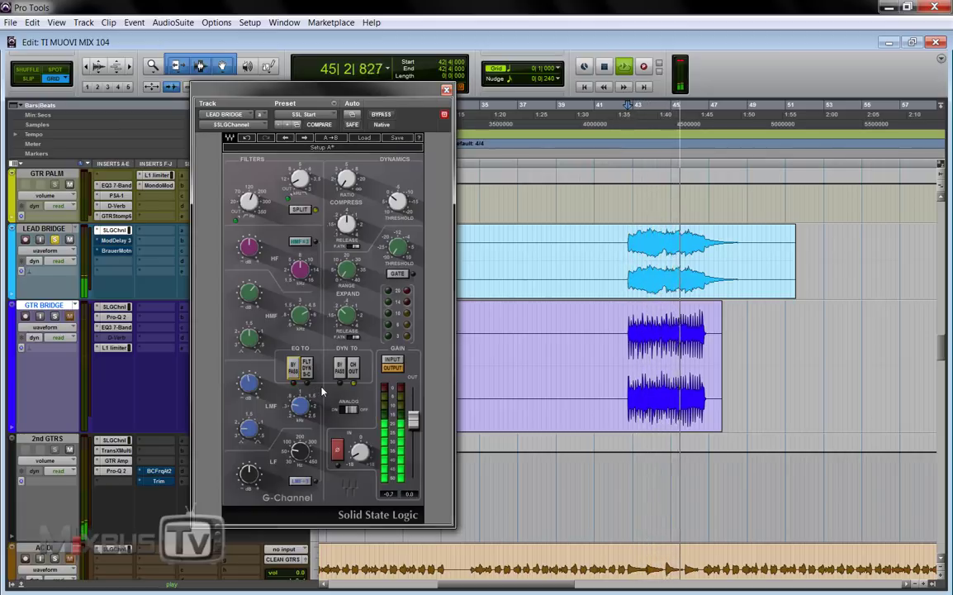
key(space)
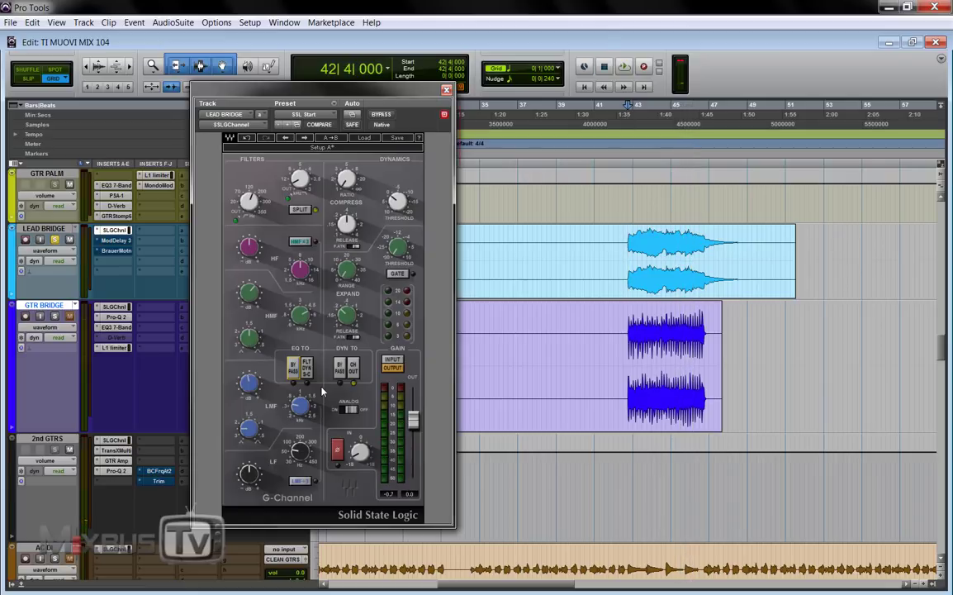
key(space)
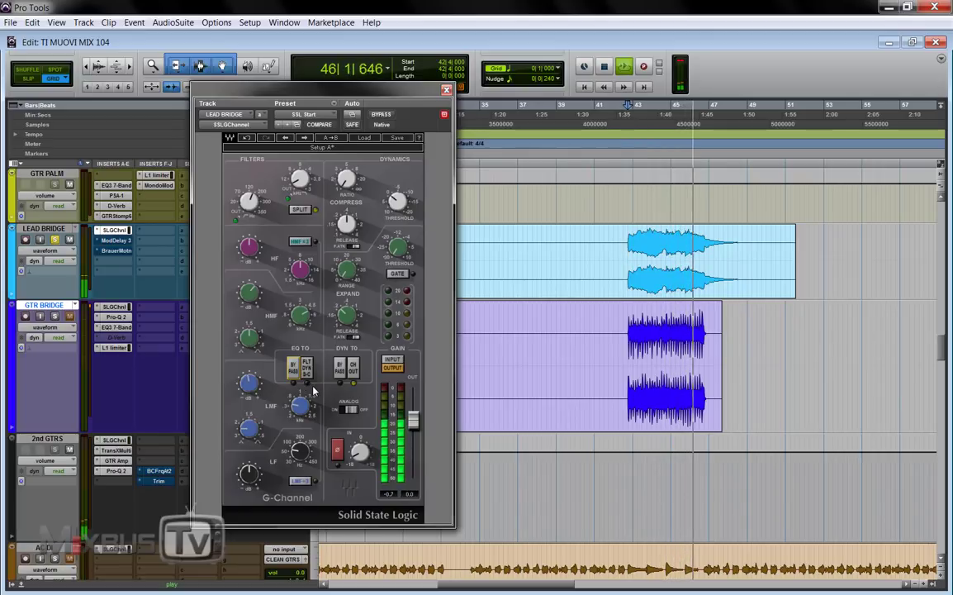
key(space)
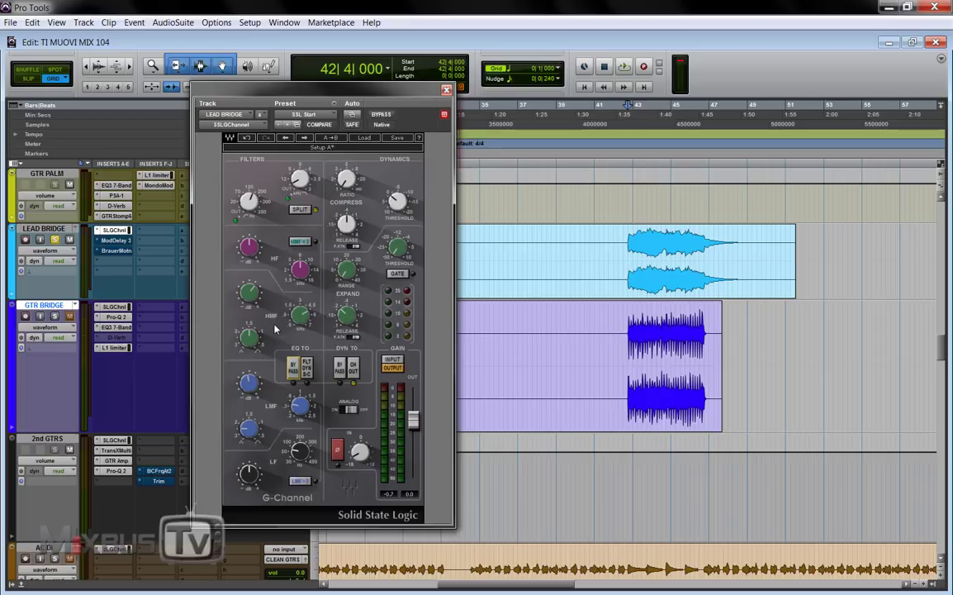
Open Mod Delay III on LEAD BRIDGE, reposition its window, take it out of bypass, and audition the part through it.
click(117, 240)
drag(397, 97, 374, 139)
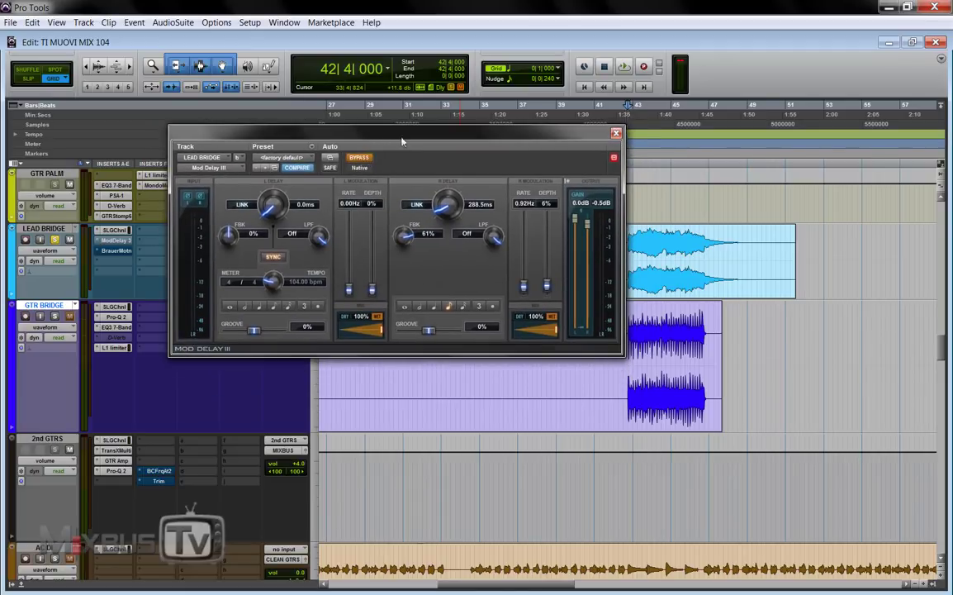
drag(402, 139, 384, 147)
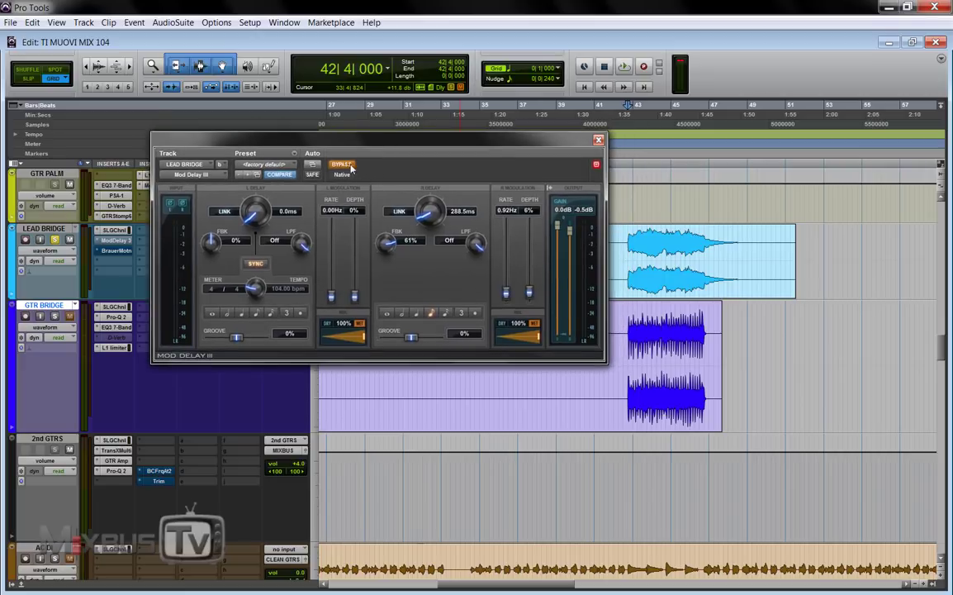
click(351, 168)
key(space)
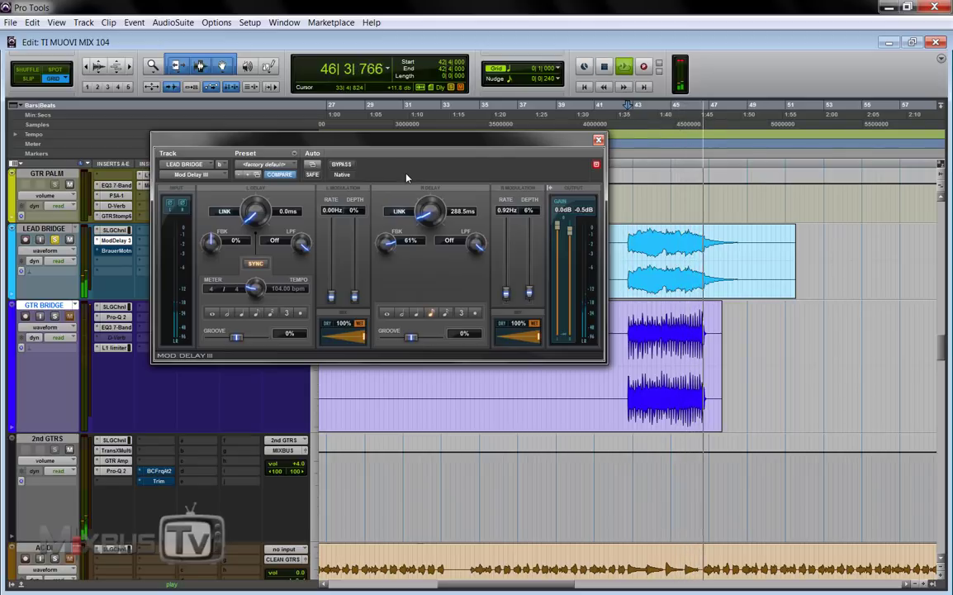
key(space)
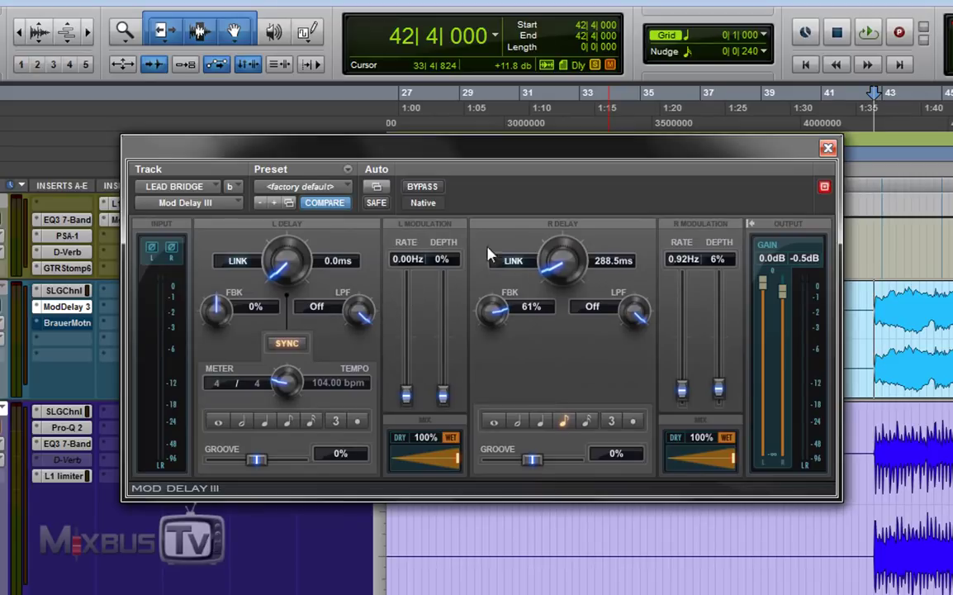
Play LEAD BRIDGE repeatedly to compare Mod Delay III bypassed and active, leaving the delay active.
click(422, 187)
key(space)
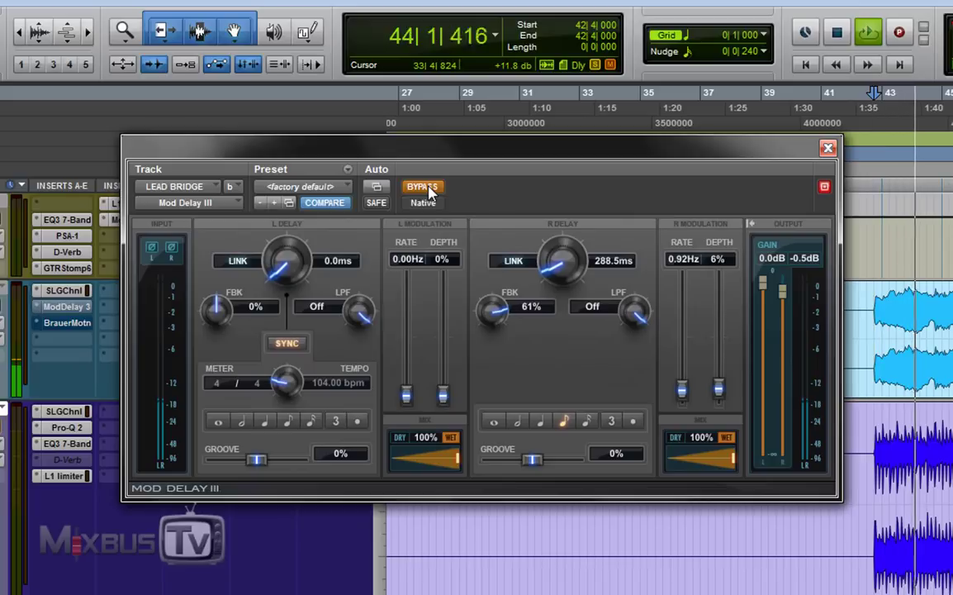
click(423, 187)
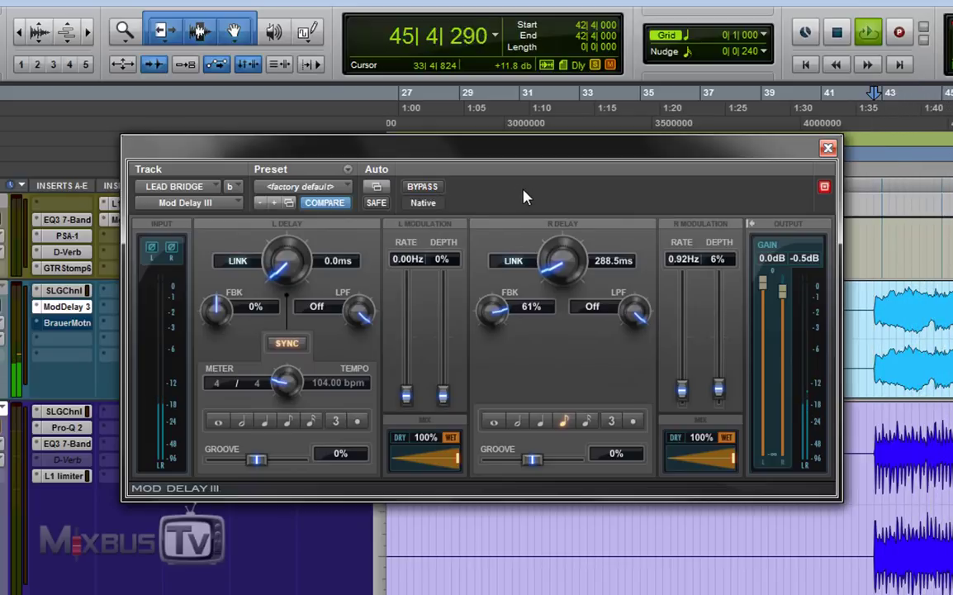
key(space)
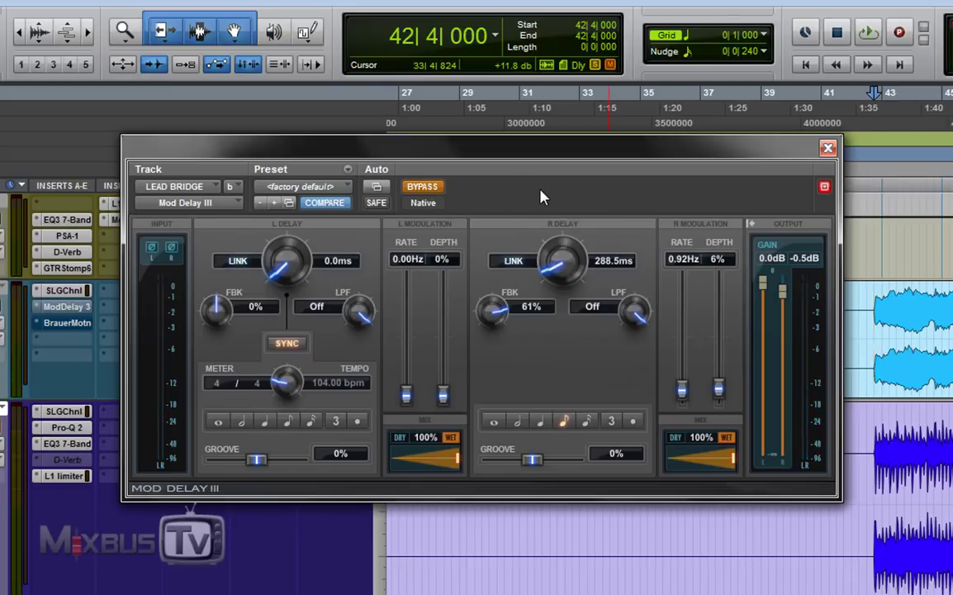
key(space)
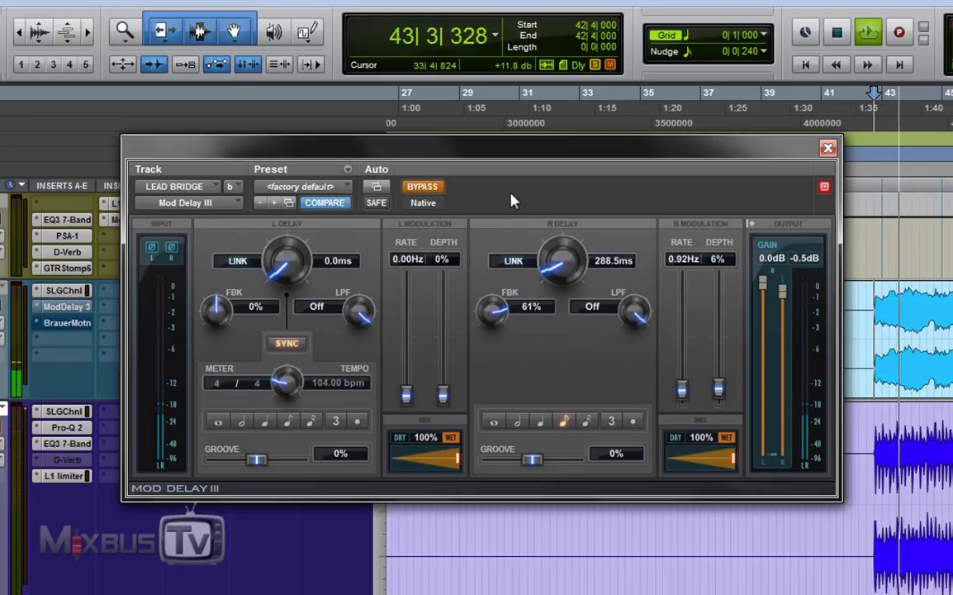
click(425, 186)
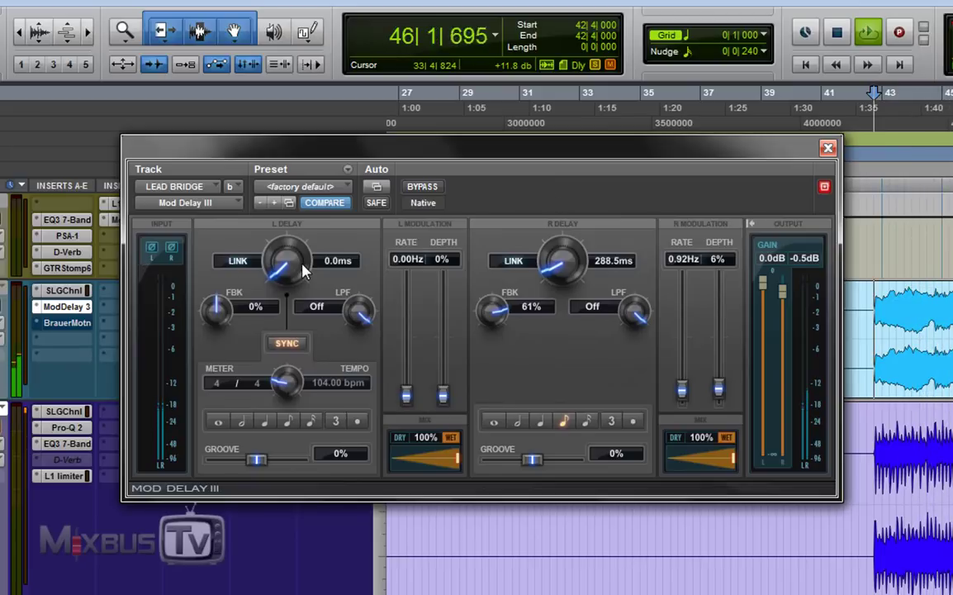
key(space)
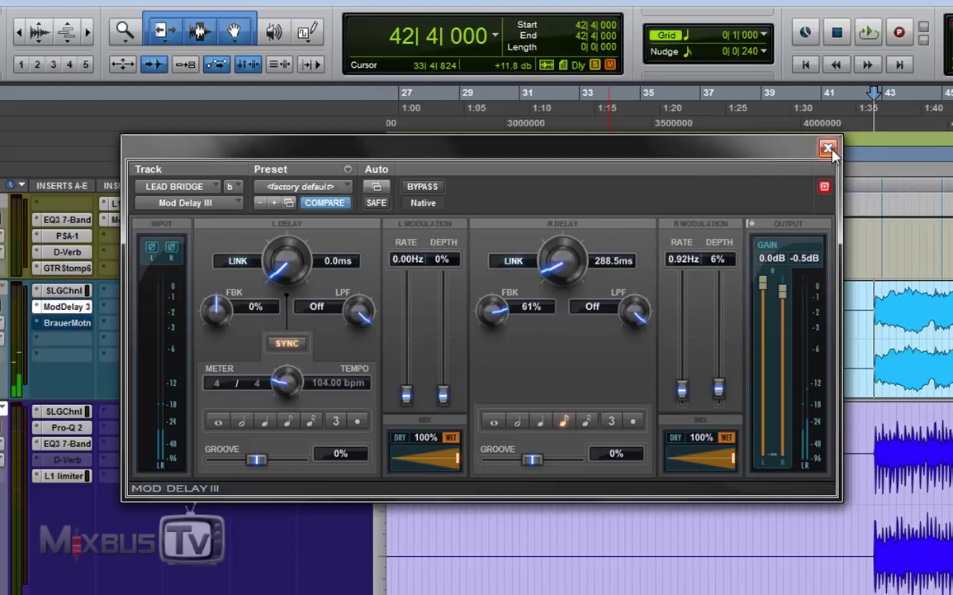
Close Mod Delay III and open the Brauer Motion insert on LEAD BRIDGE.
click(827, 149)
key(alt+a)
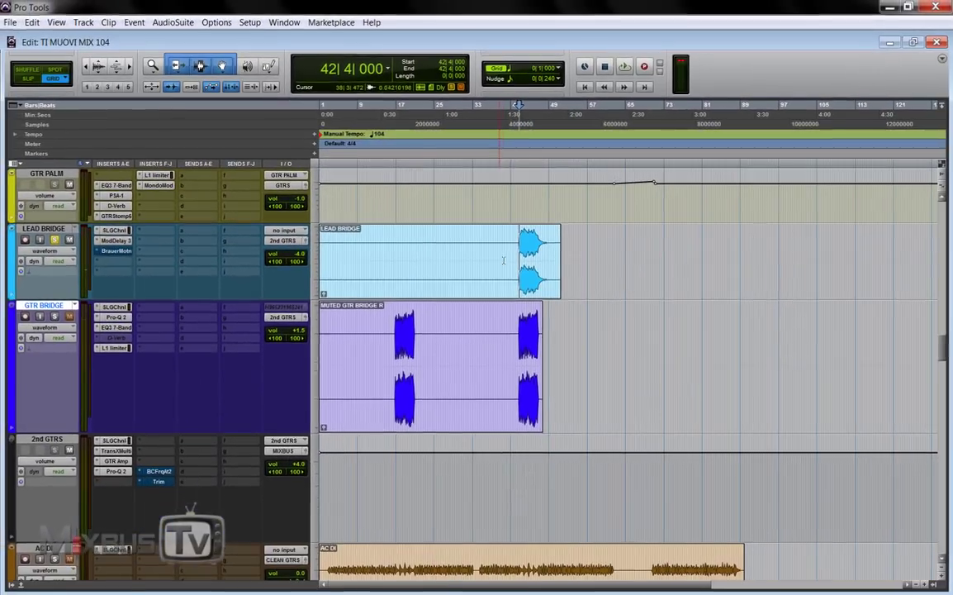
key(ctrl+])
key(ctrl+])
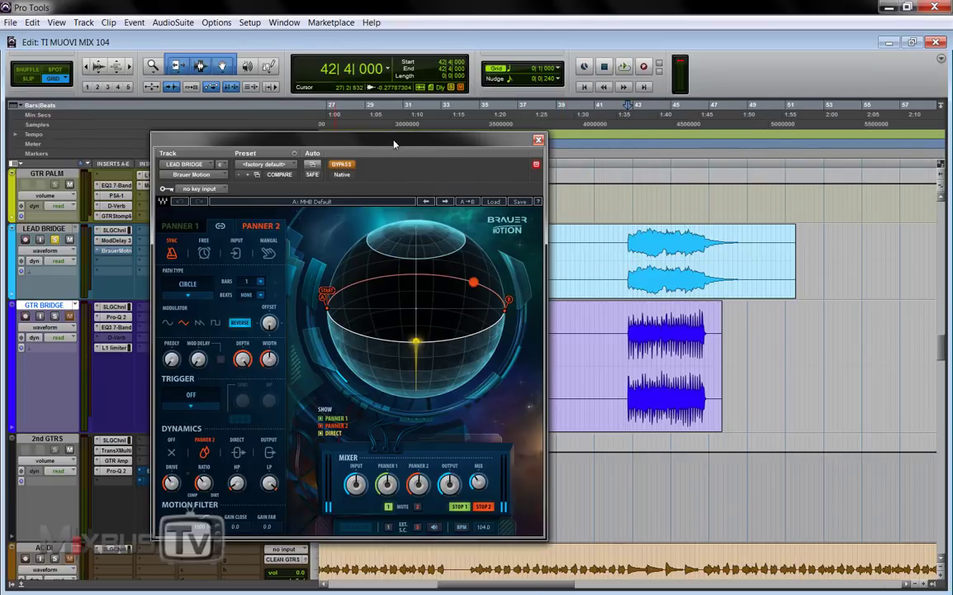
Reposition the Brauer Motion window on LEAD BRIDGE, take it out of bypass, and audition the part through it.
drag(394, 145, 438, 125)
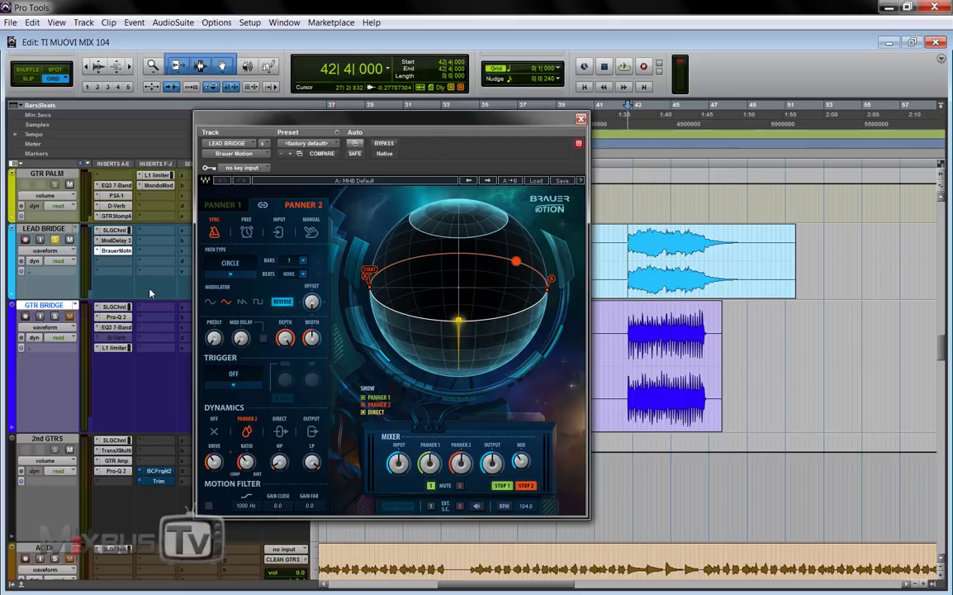
key(space)
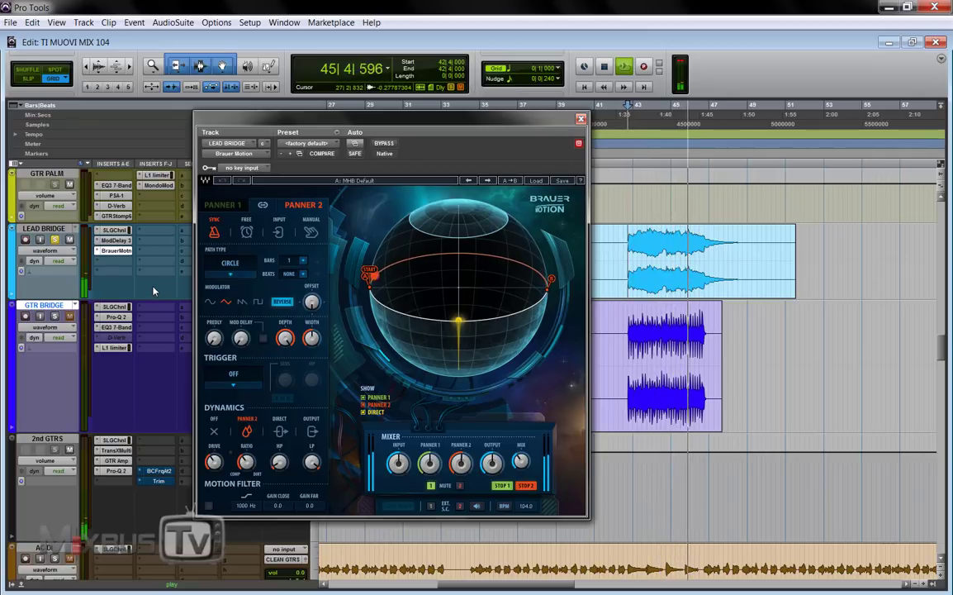
key(space)
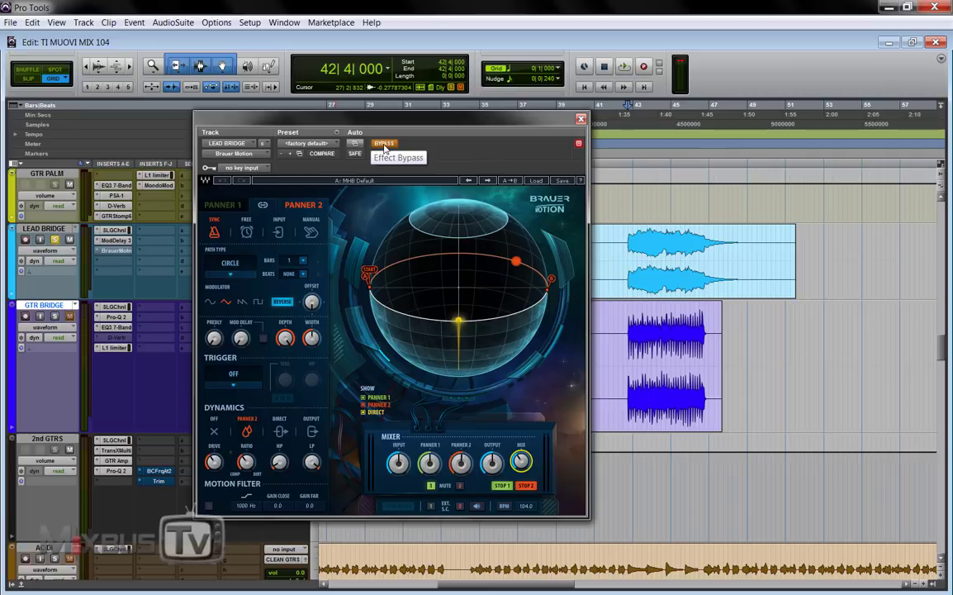
Play LEAD BRIDGE with Brauer Motion bypassed and then active, leave the effect active, and close its window.
key(space)
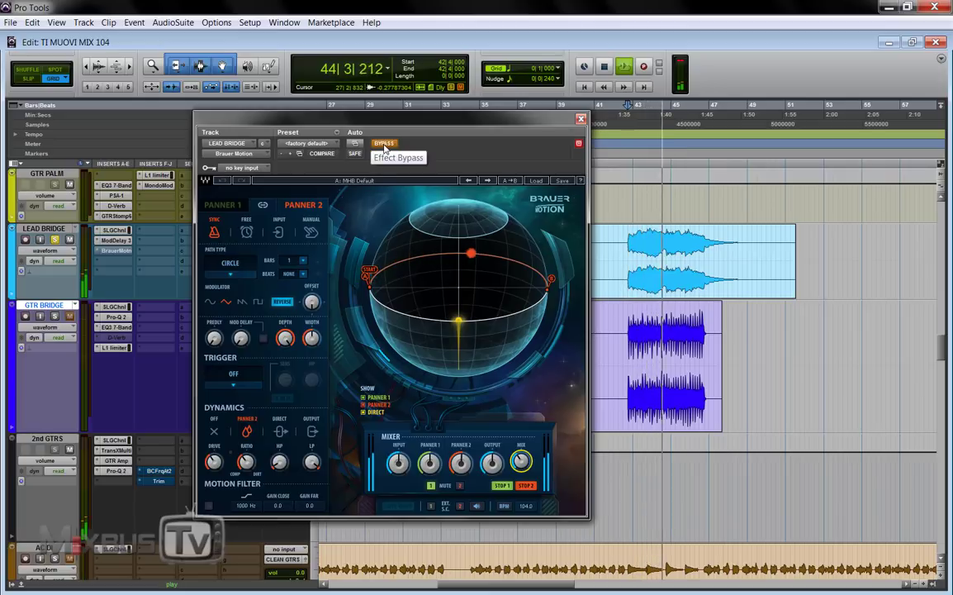
key(space)
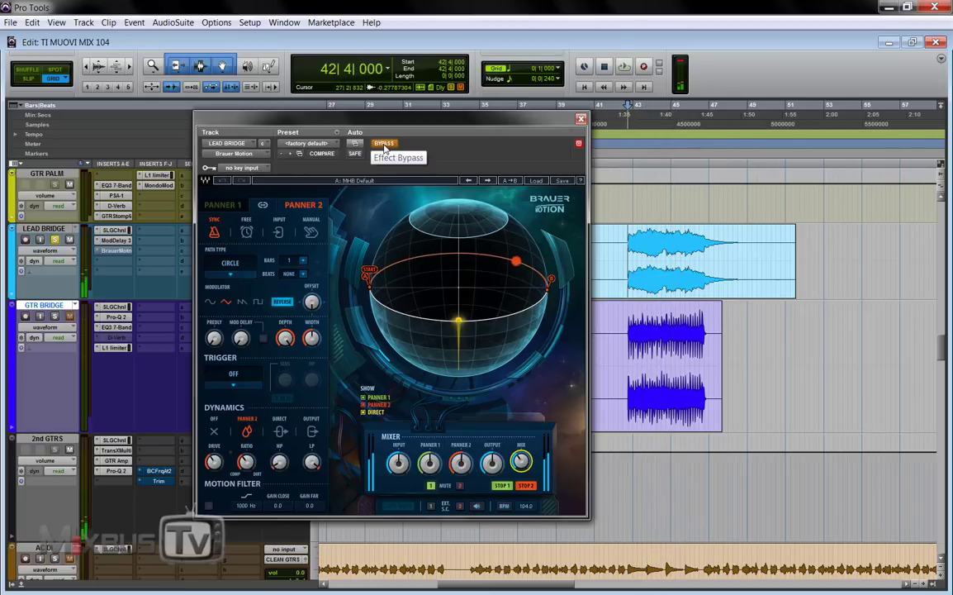
key(space)
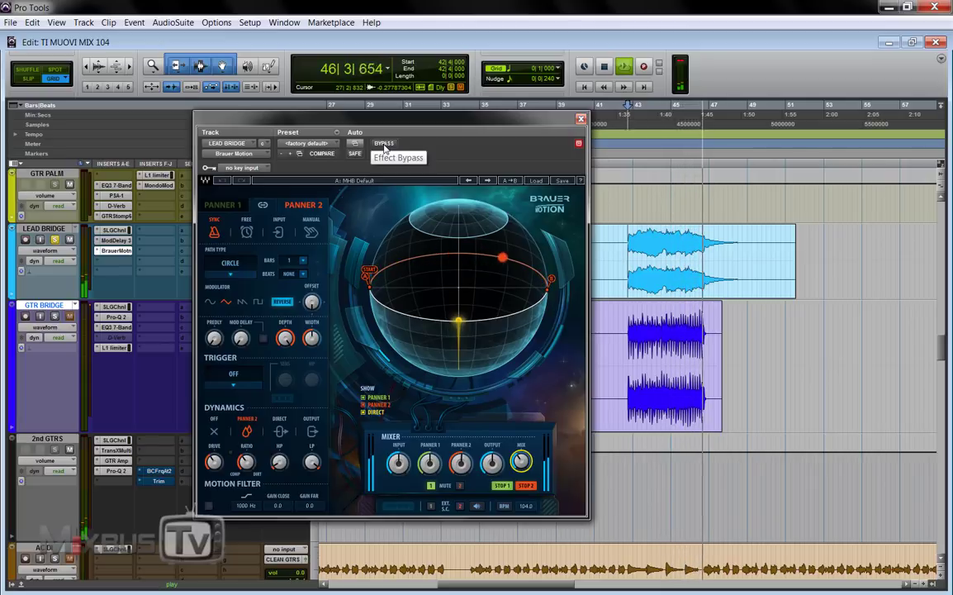
key(space)
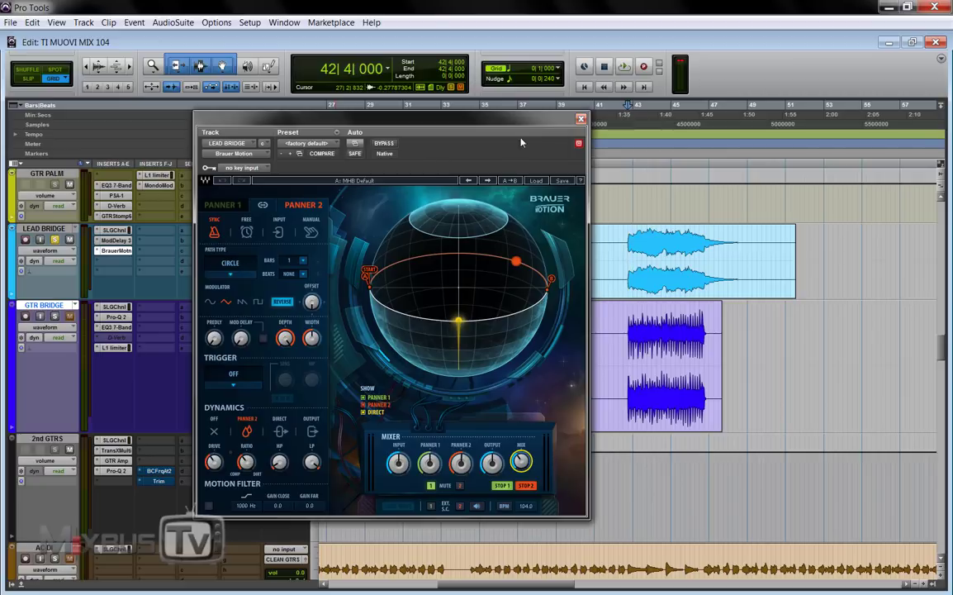
click(581, 119)
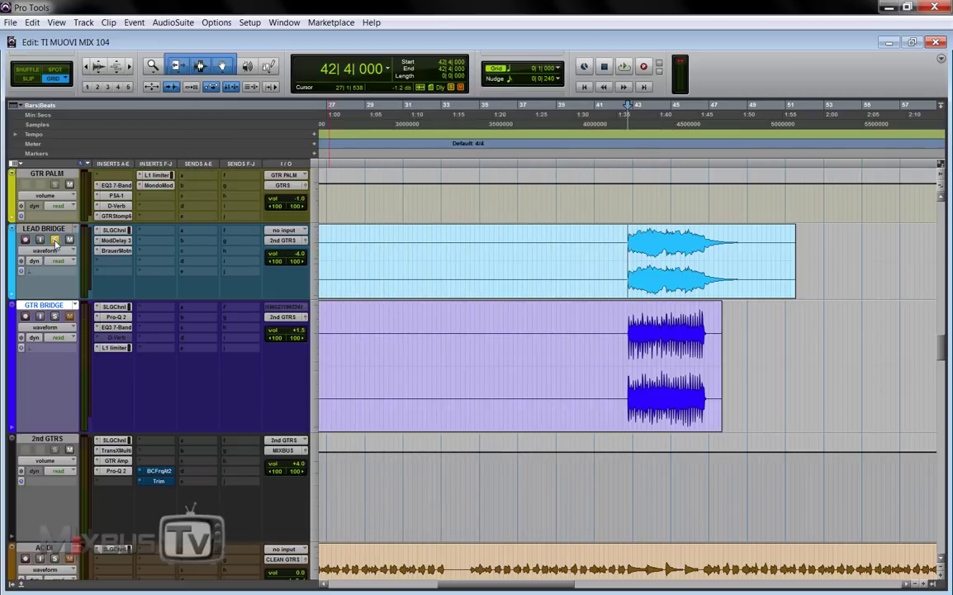
Take LEAD BRIDGE out of solo and play both bridge guitars in the full mix from bar 42, beat 2.
scroll(117, 359, down, 5)
scroll(124, 372, up, 10)
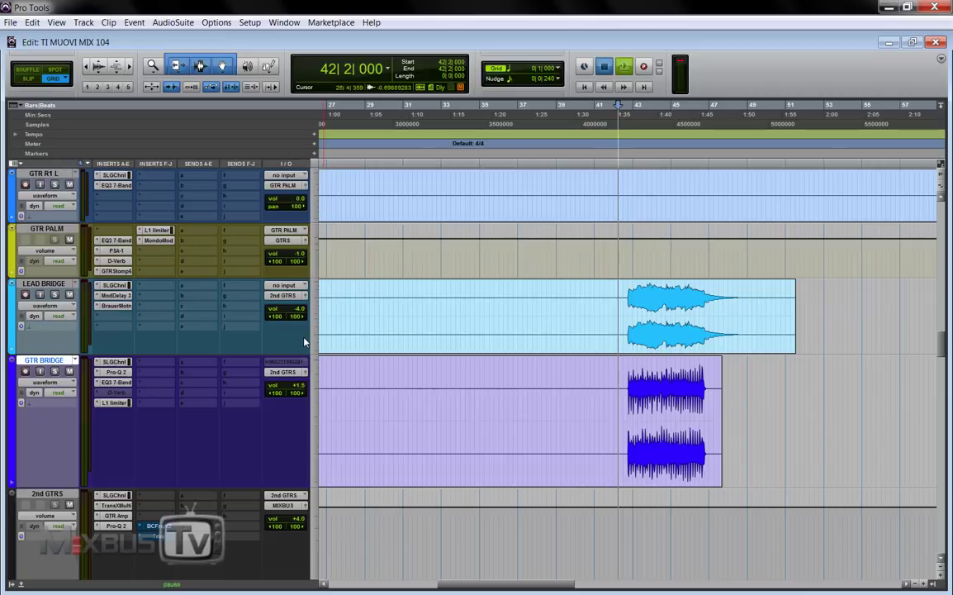
key(space)
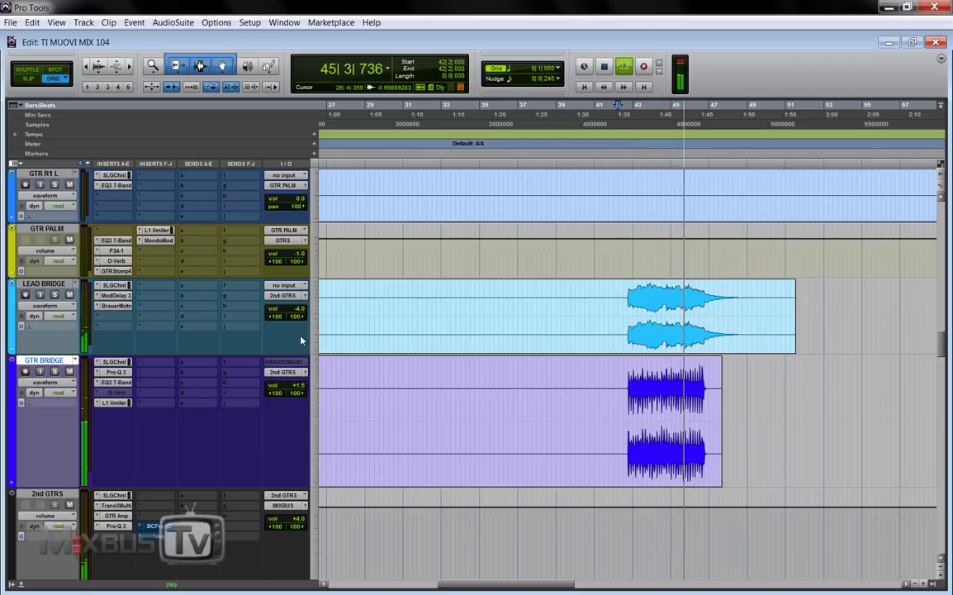
key(r)
key(r)
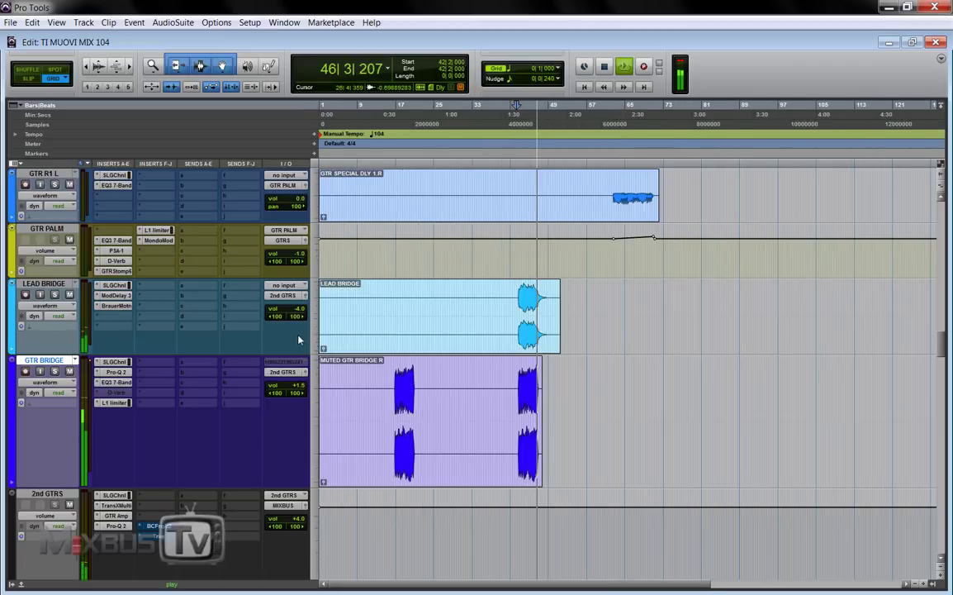
scroll(282, 338, down, 5)
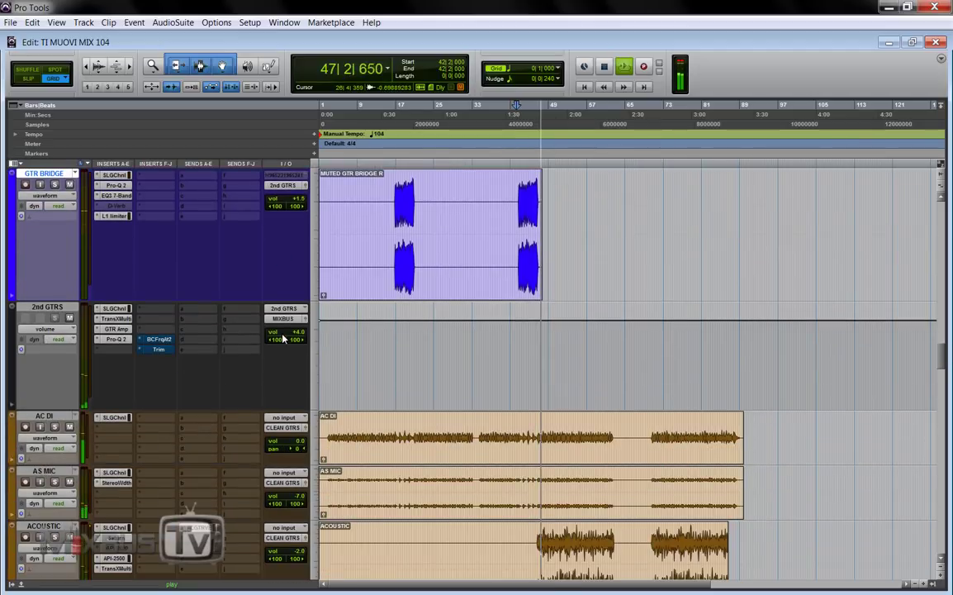
scroll(285, 334, up, 5)
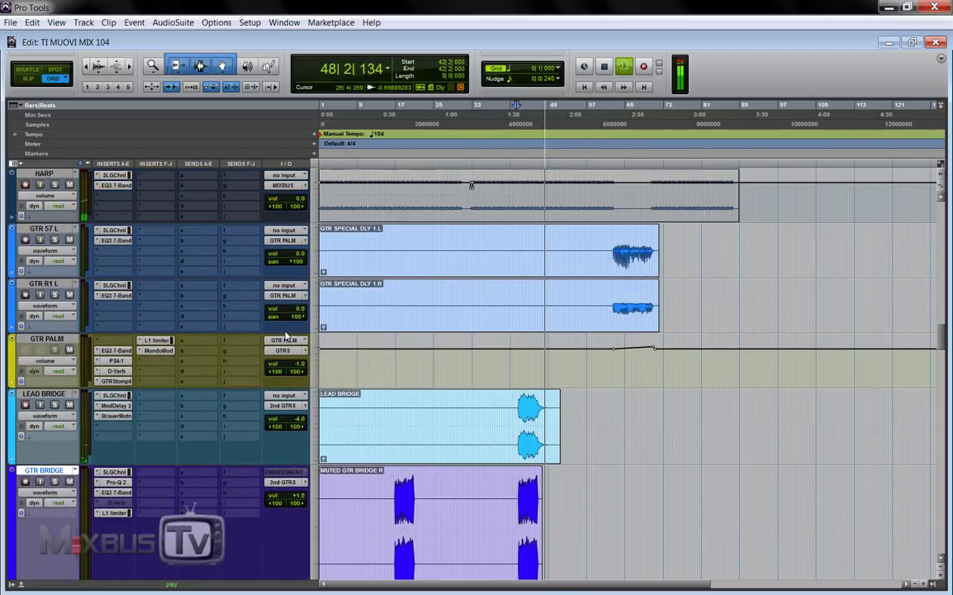
key(space)
Place the playback start just before the GTR 57 L and GTR R1 L parts at bar 61 and play the full mix.
click(575, 293)
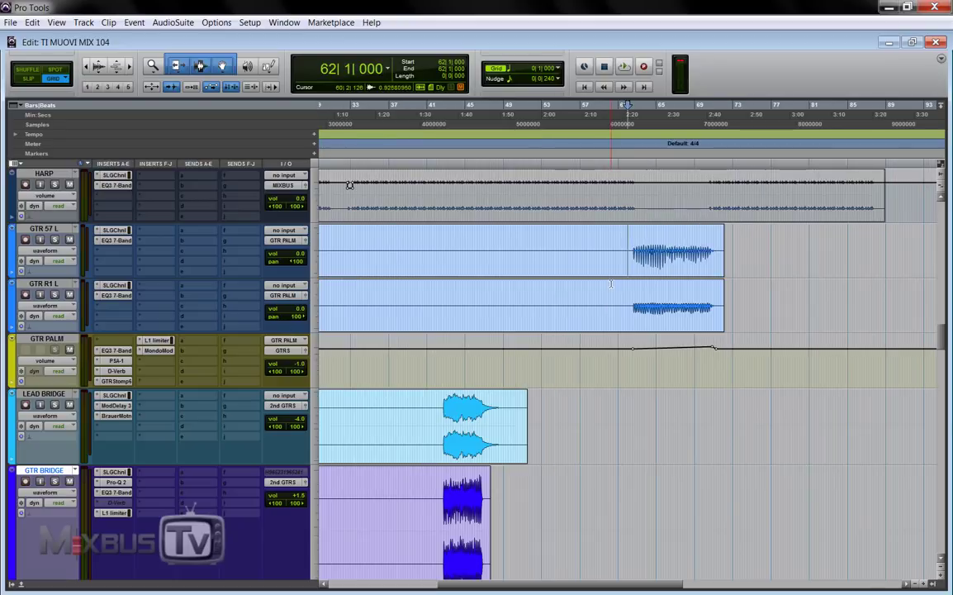
scroll(575, 293, down, 5)
scroll(574, 304, up, 6)
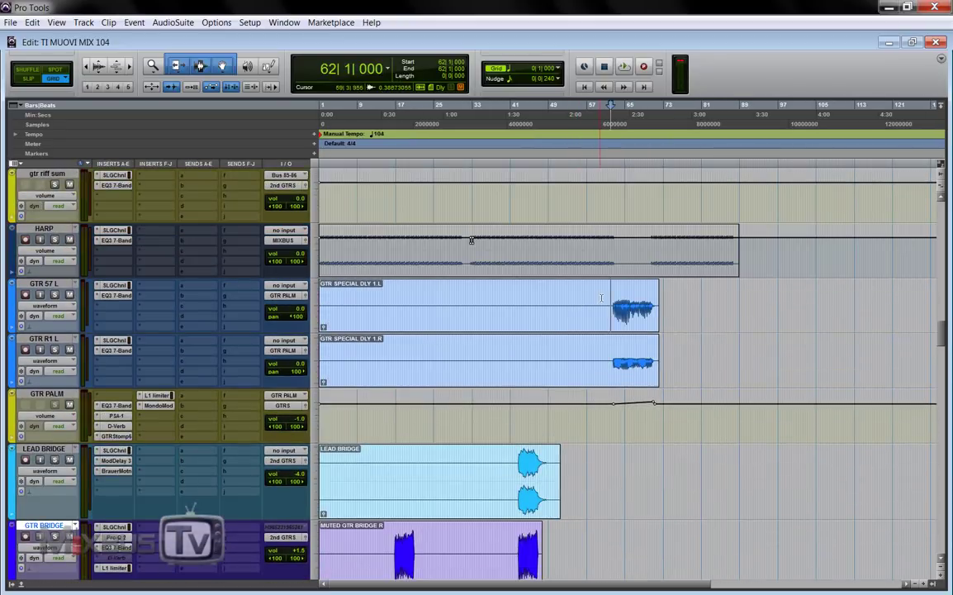
scroll(606, 300, up, 3)
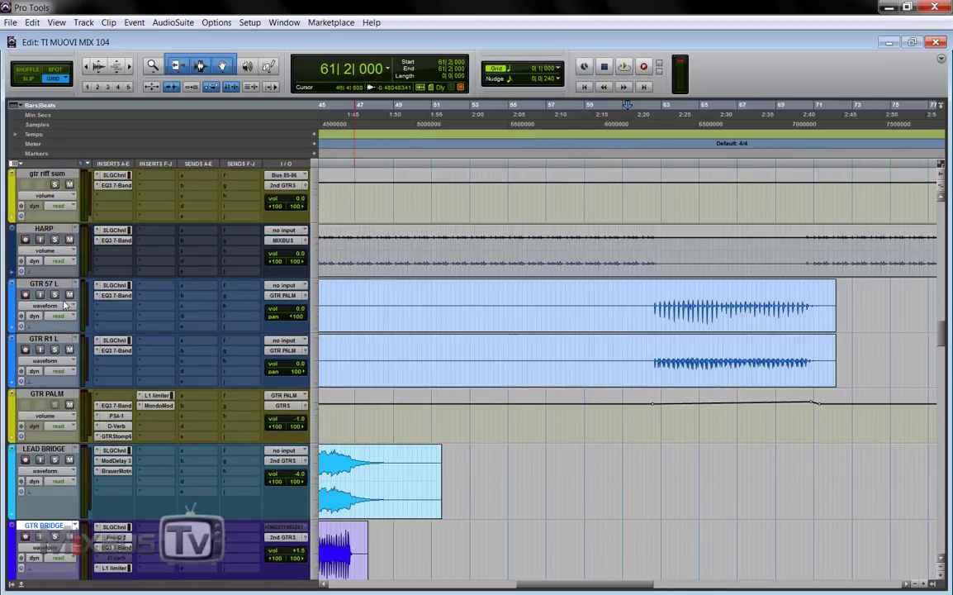
key(space)
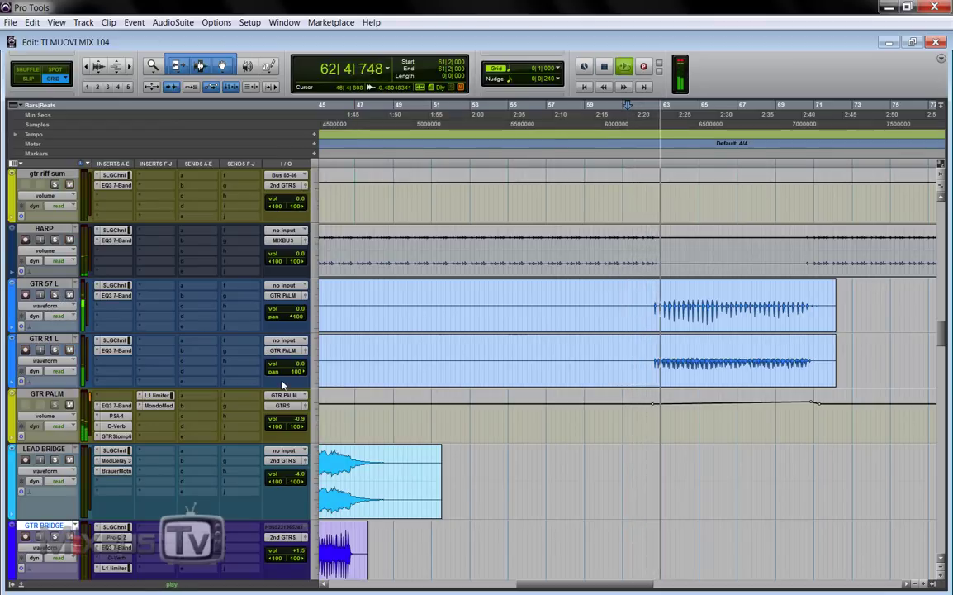
Solo GTR 57 L and GTR R1 L, and make those tracks and the GTR PALM bus taller.
key(ctrl+bracketleft)
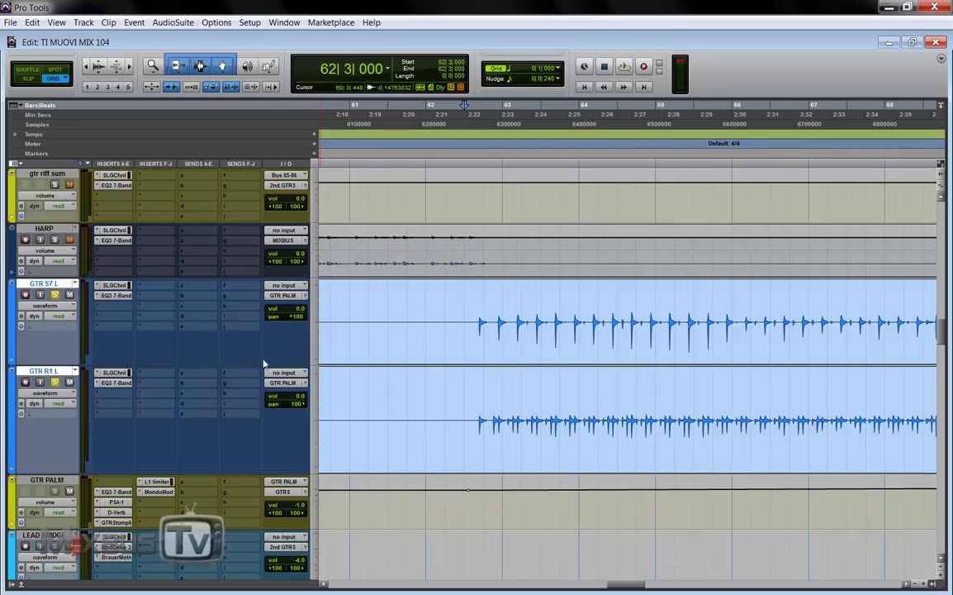
click(56, 481)
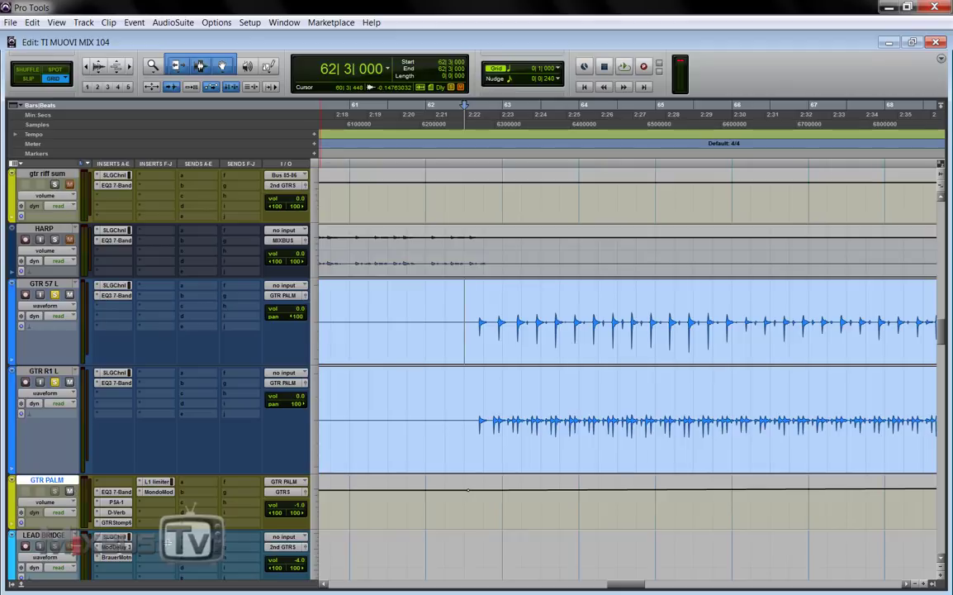
drag(165, 541, 165, 559)
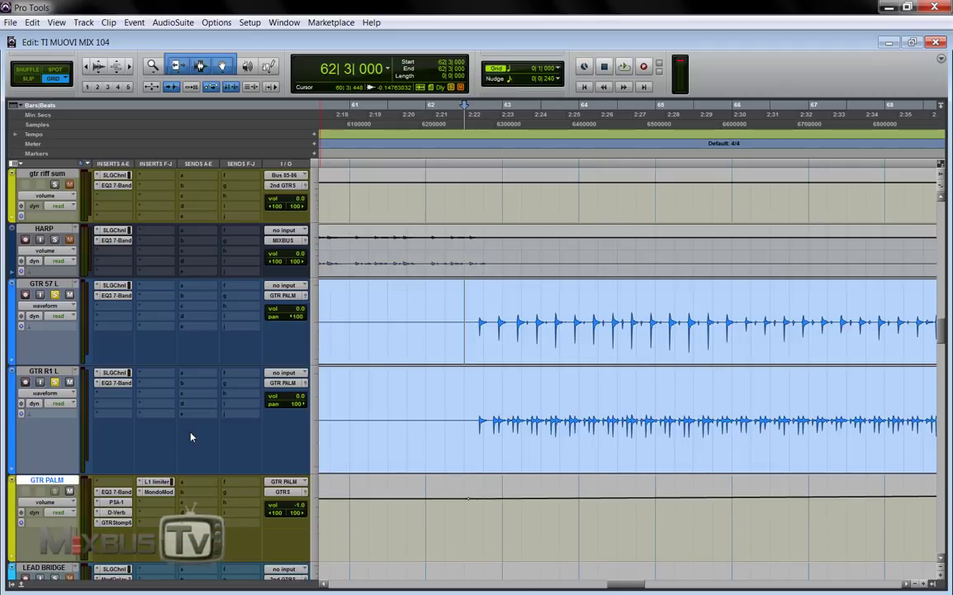
Bypass all inserts on GTR PALM, GTR 57 L and GTR R1 L.
scroll(190, 437, down, 2)
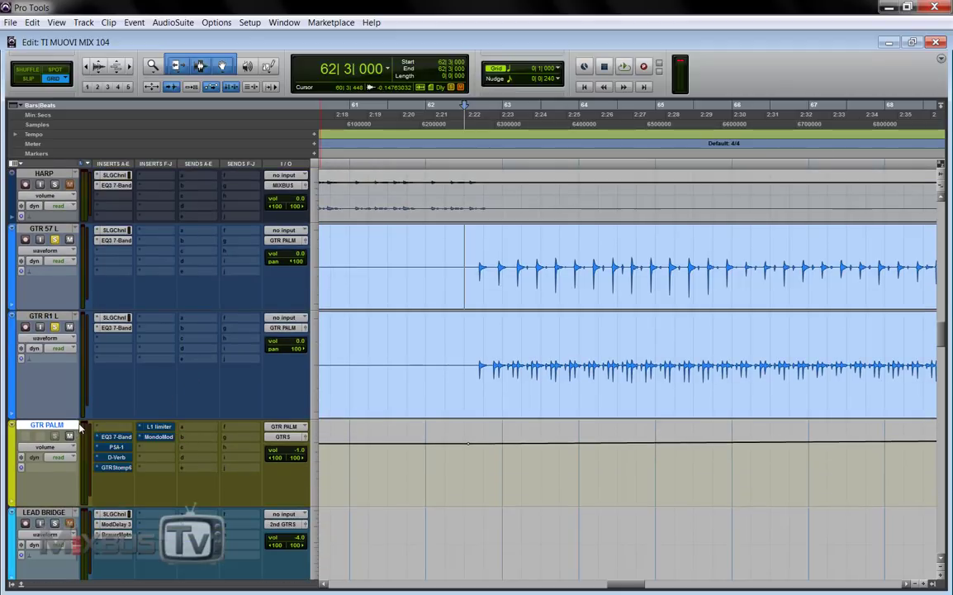
click(64, 230)
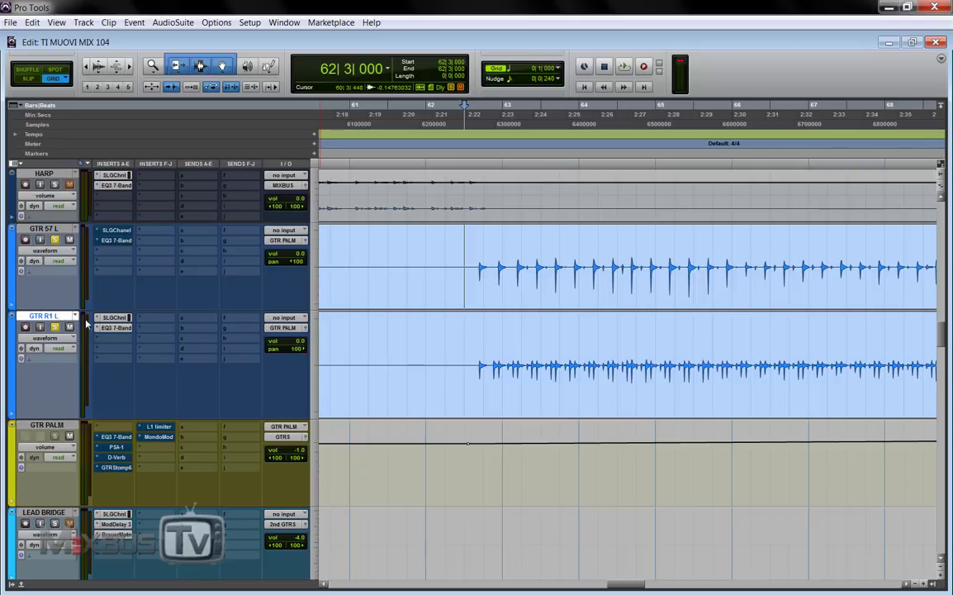
Open SSL G-Channel on GTR 57 L, audition the part with it bypassed, then activate it and play again.
click(117, 229)
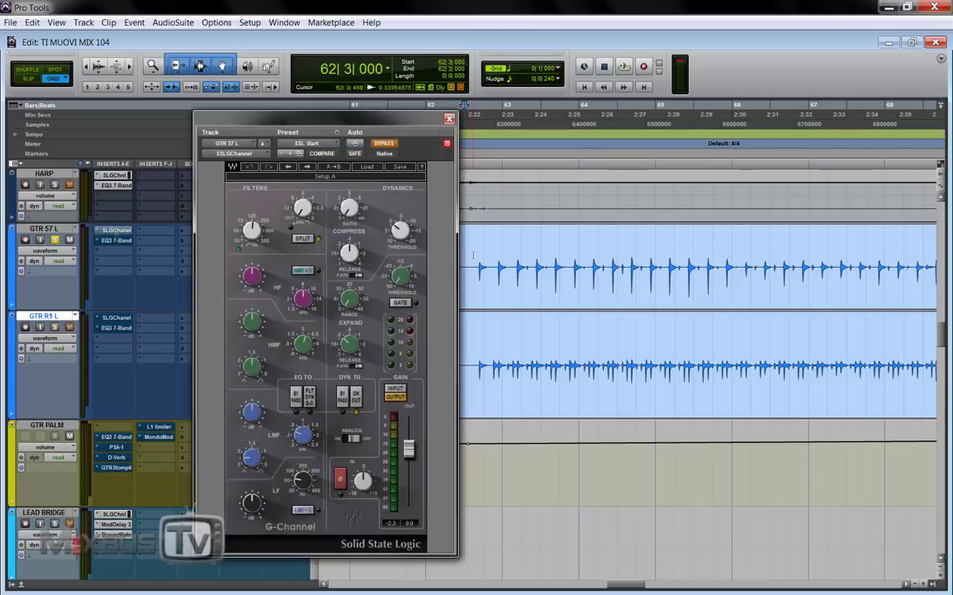
key(space)
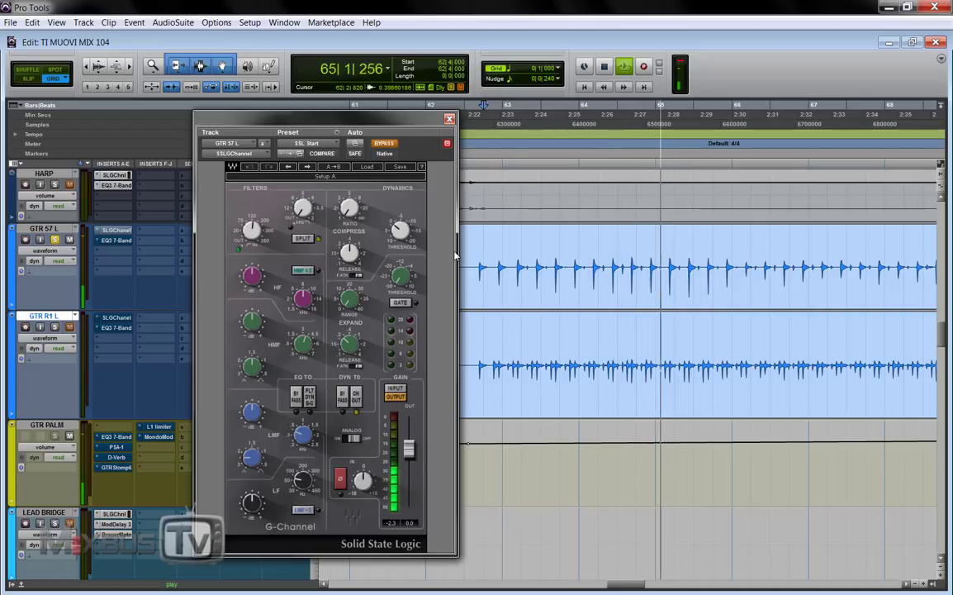
click(385, 143)
key(space)
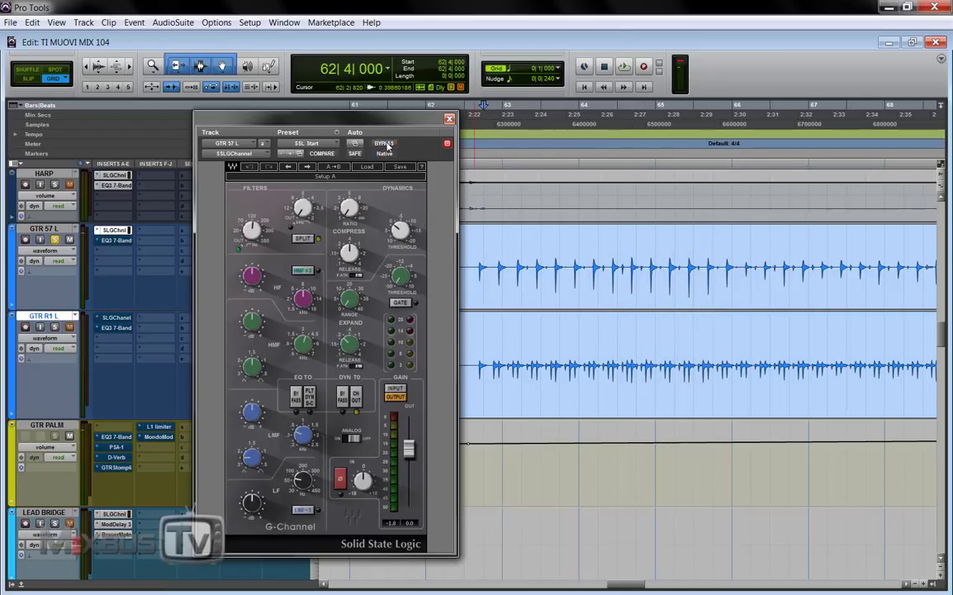
key(space)
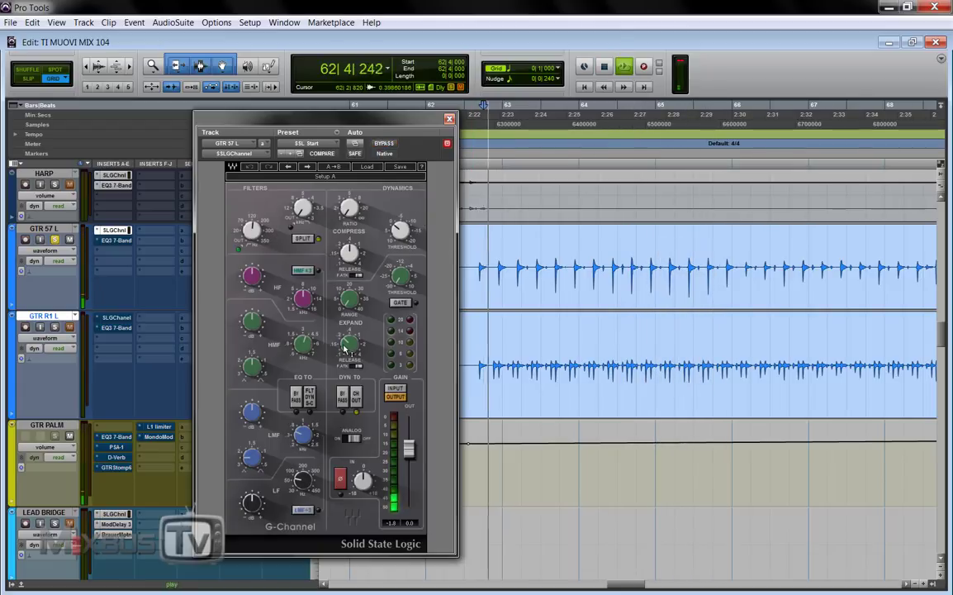
Open EQ3 7-Band on GTR 57 L, compare it active and bypassed during playback, leave it active, and close it.
click(115, 240)
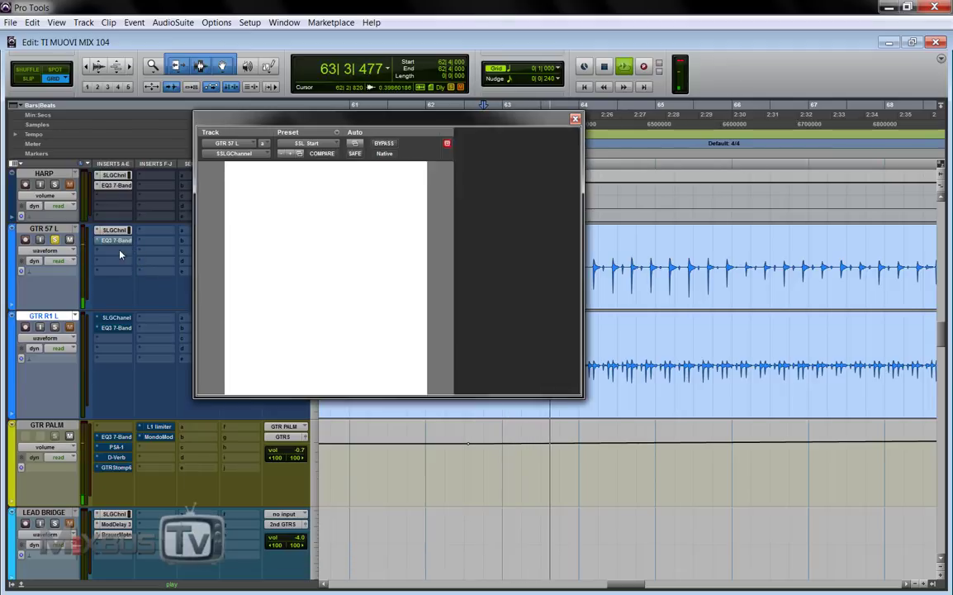
click(385, 144)
click(385, 144)
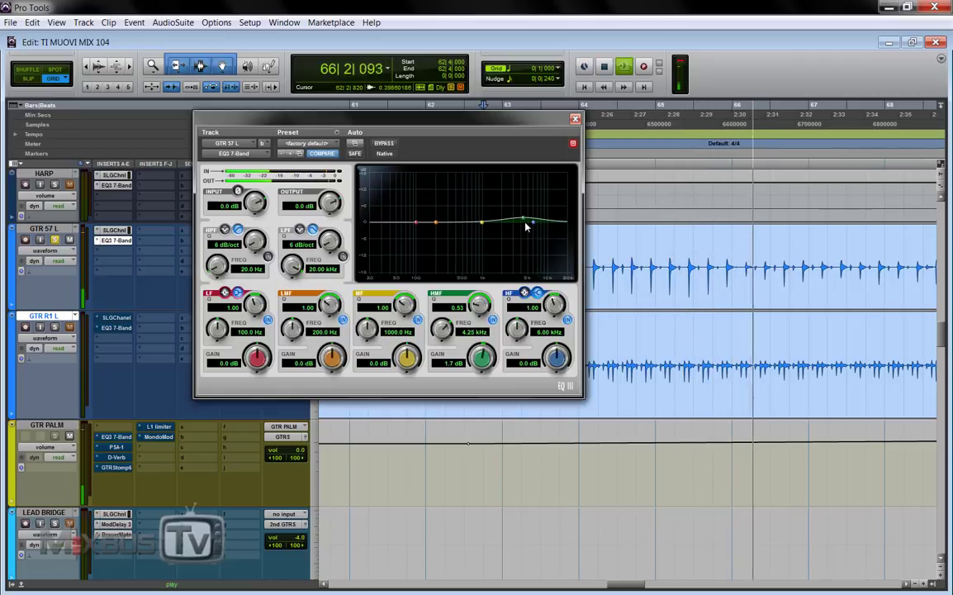
click(383, 144)
click(383, 144)
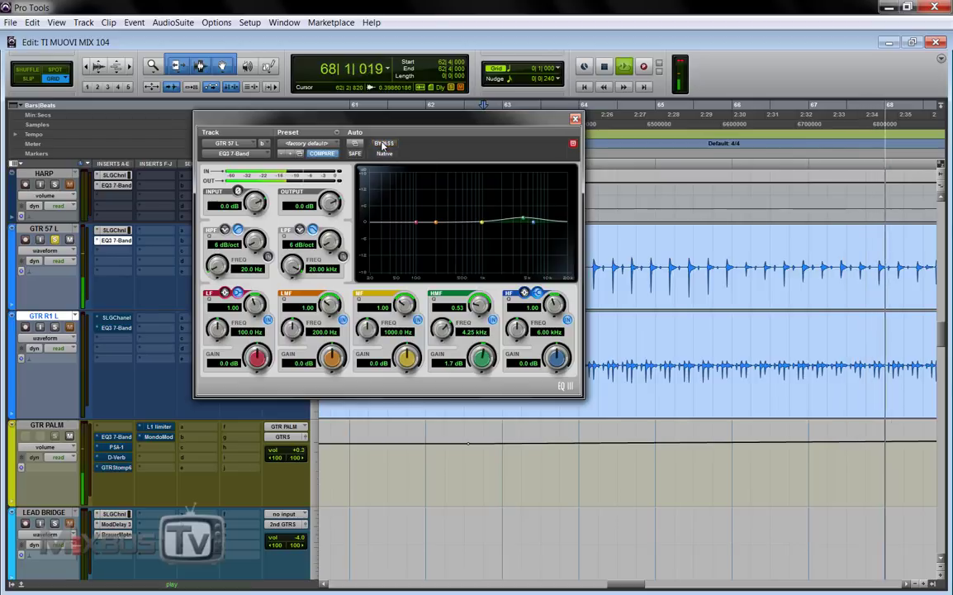
key(space)
click(575, 121)
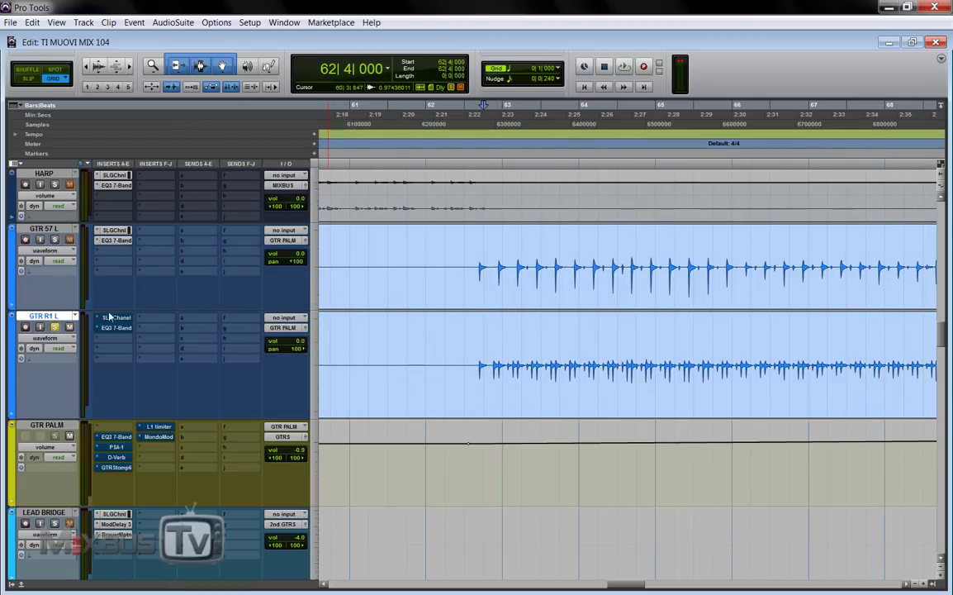
Solo GTR R1 L, play it with SSL G-Channel bypassed, and take the plug-in out of bypass to compare.
click(135, 319)
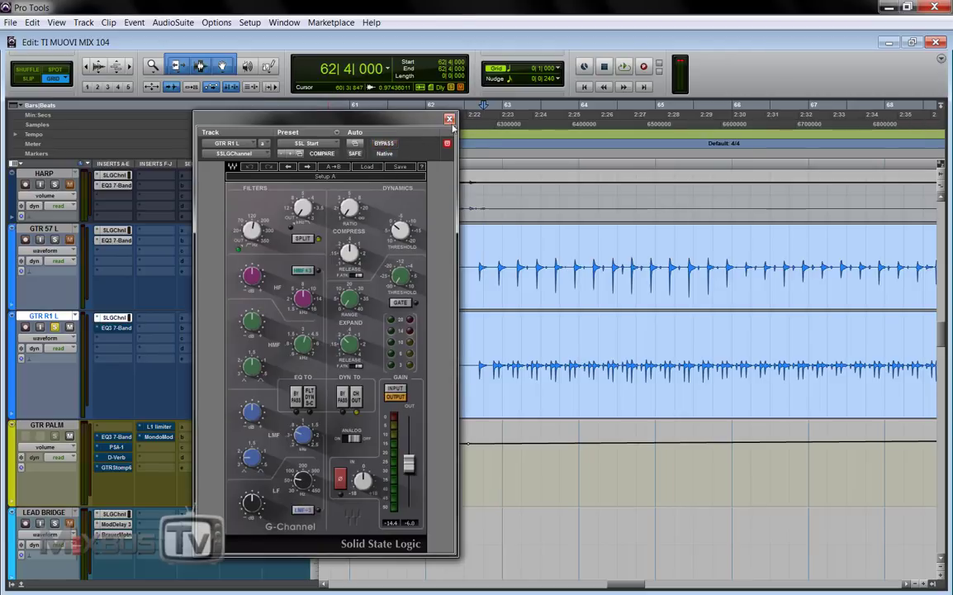
click(449, 119)
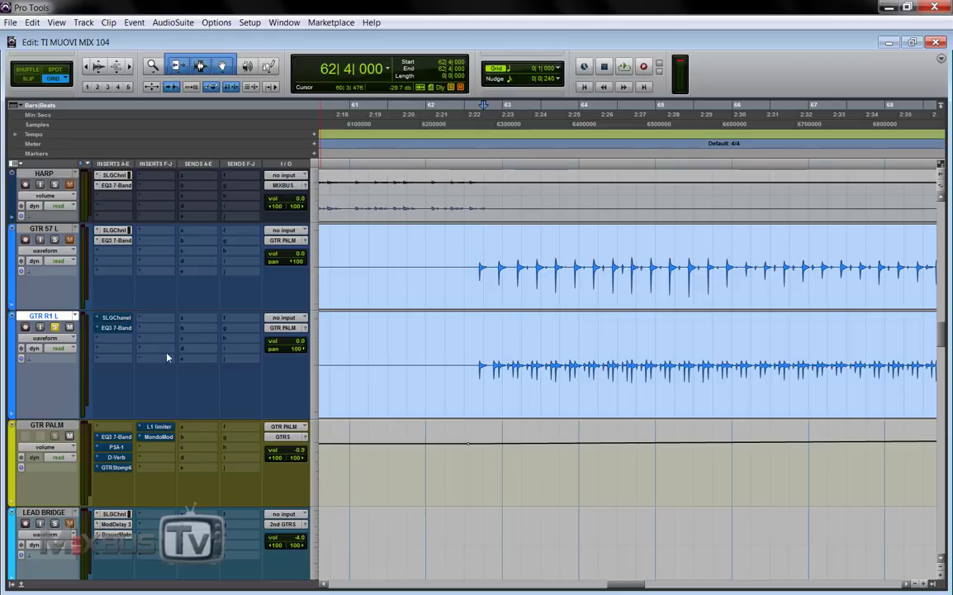
key(space)
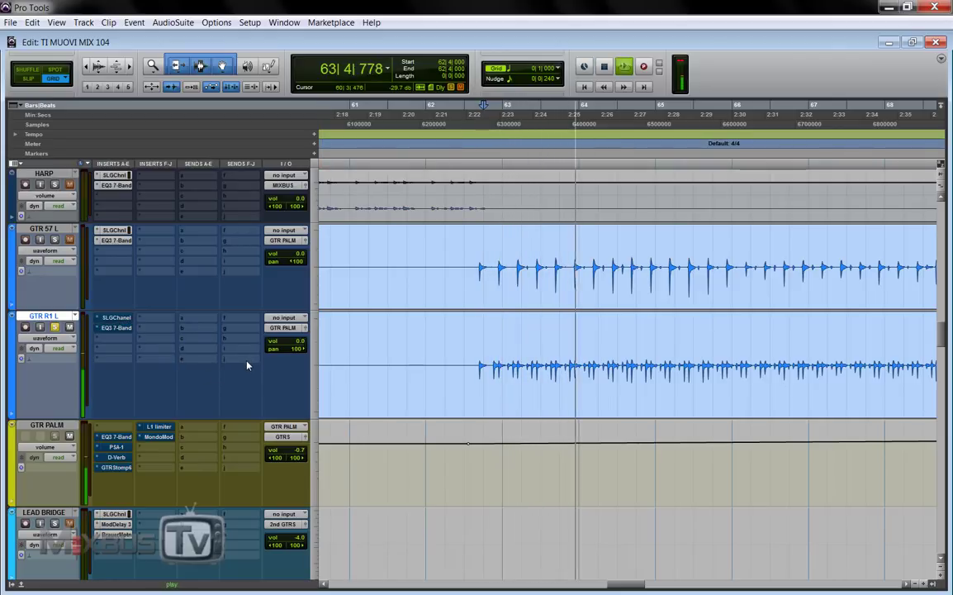
click(121, 318)
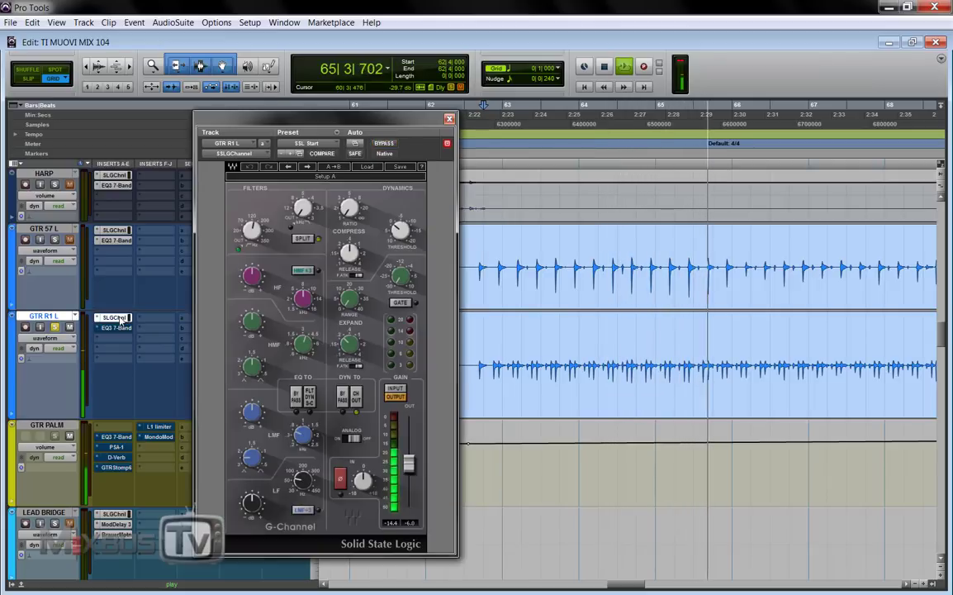
ctrl+click(121, 317)
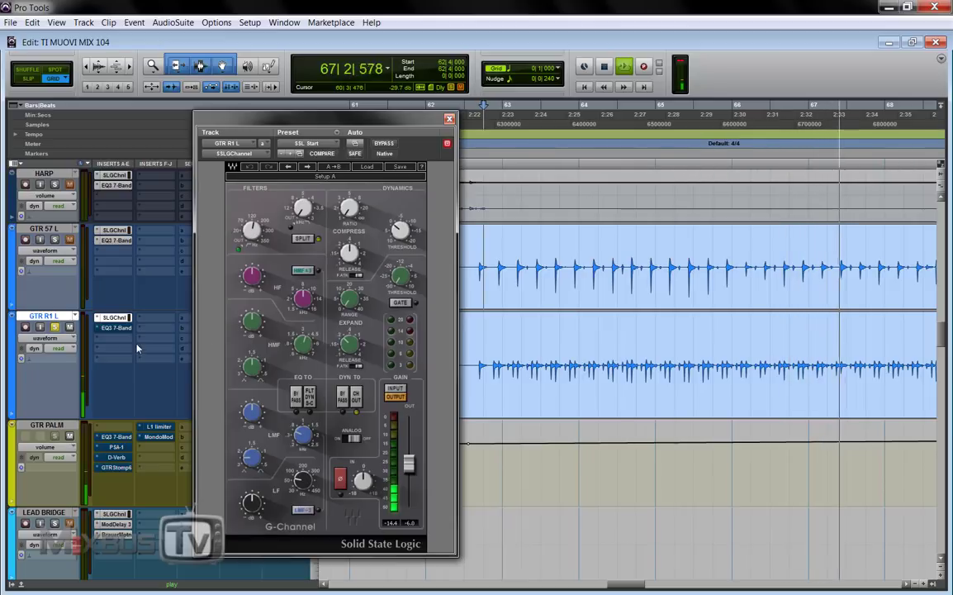
Open EQ3 7-Band on GTR R1 L, take it out of bypass during playback, and stop after auditioning it.
click(116, 328)
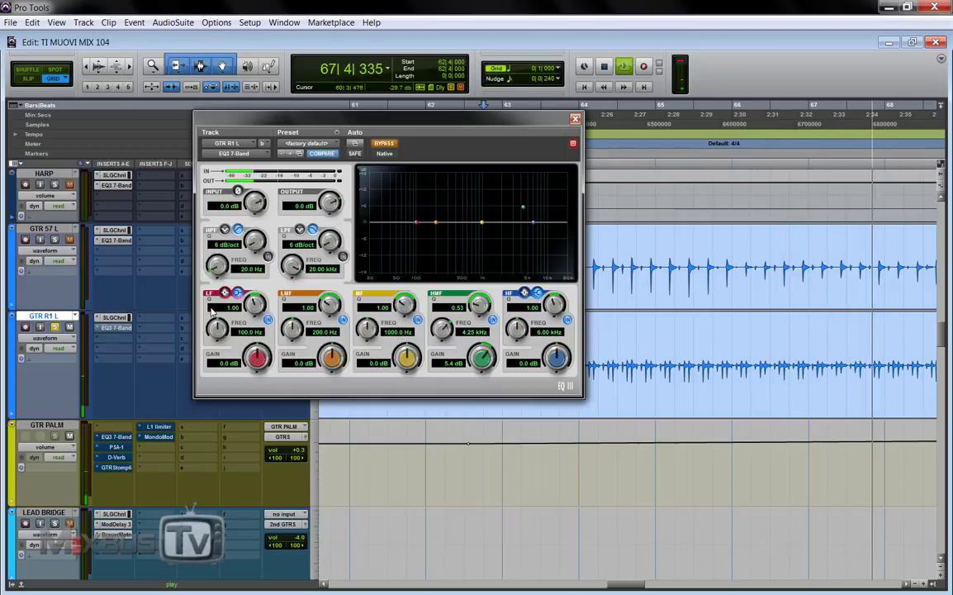
click(385, 144)
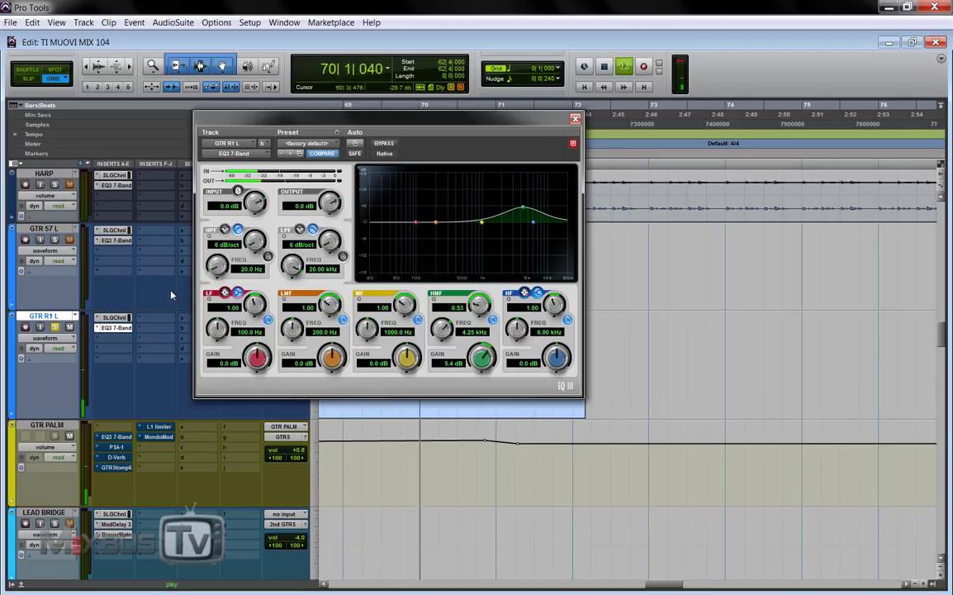
key(space)
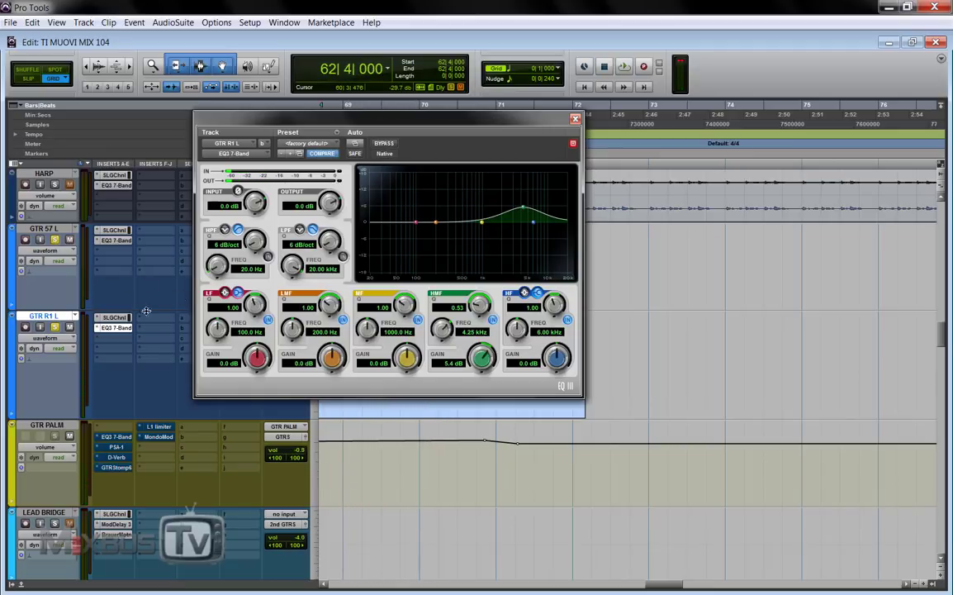
Solo GTR 57 L together with GTR R1 L, play both processed tracks, and close the EQ3 7-Band window.
key(space)
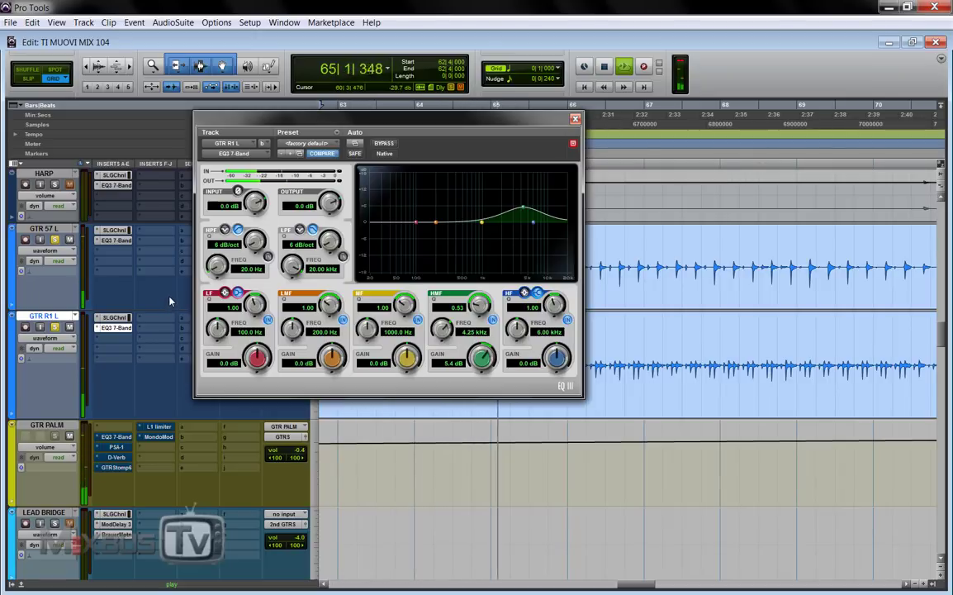
click(576, 118)
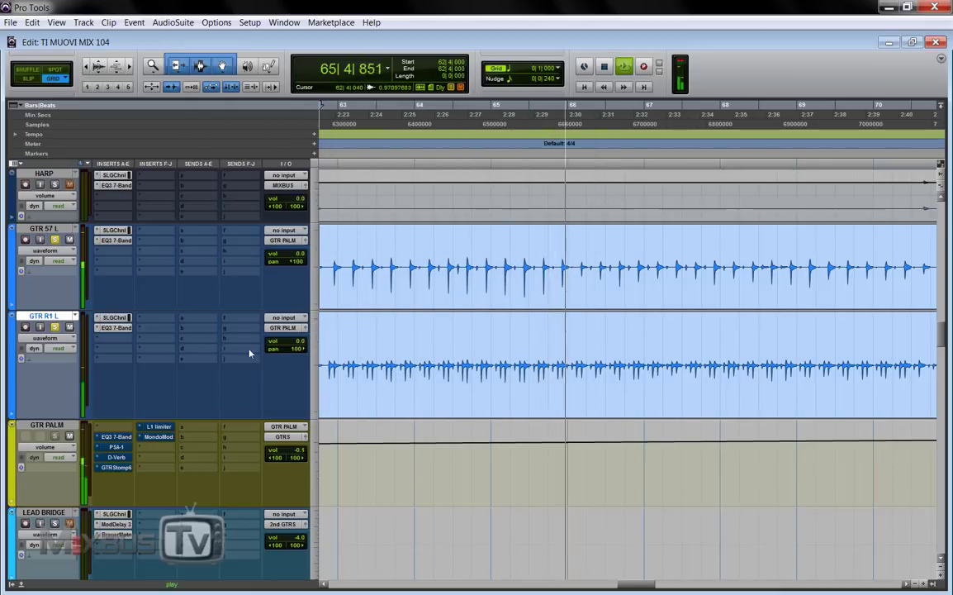
key(space)
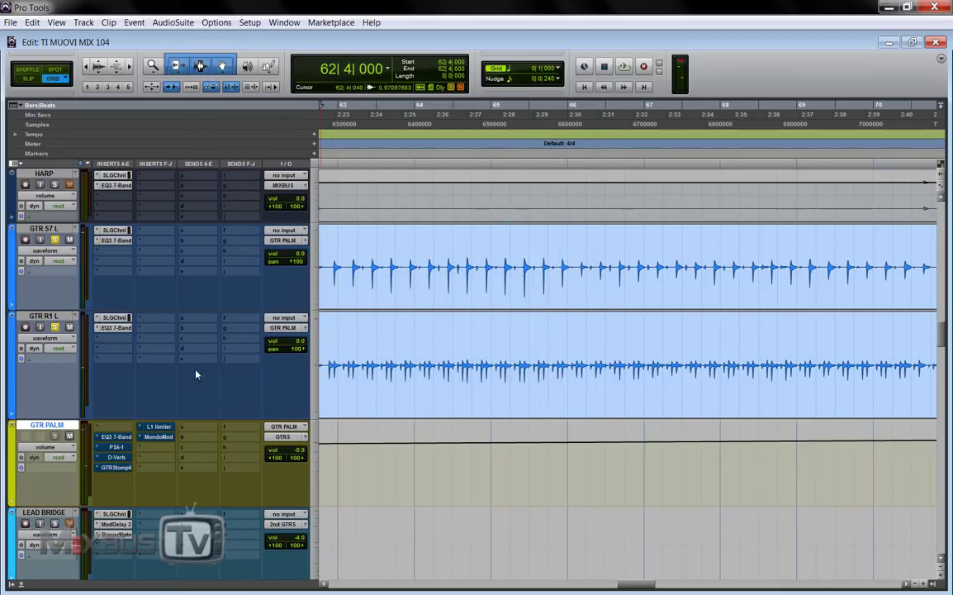
Open EQ3 7-Band on GTR PALM, compare it active and bypassed during playback, and leave it active.
scroll(196, 374, down, 2)
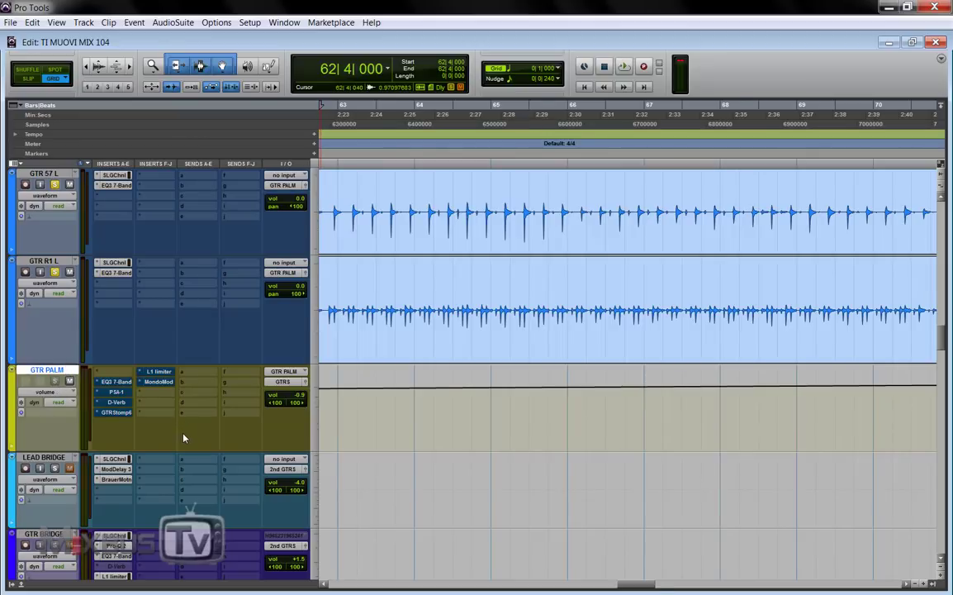
key(ctrl+bracketleft)
key(ctrl+bracketright)
key(ctrl+bracketright)
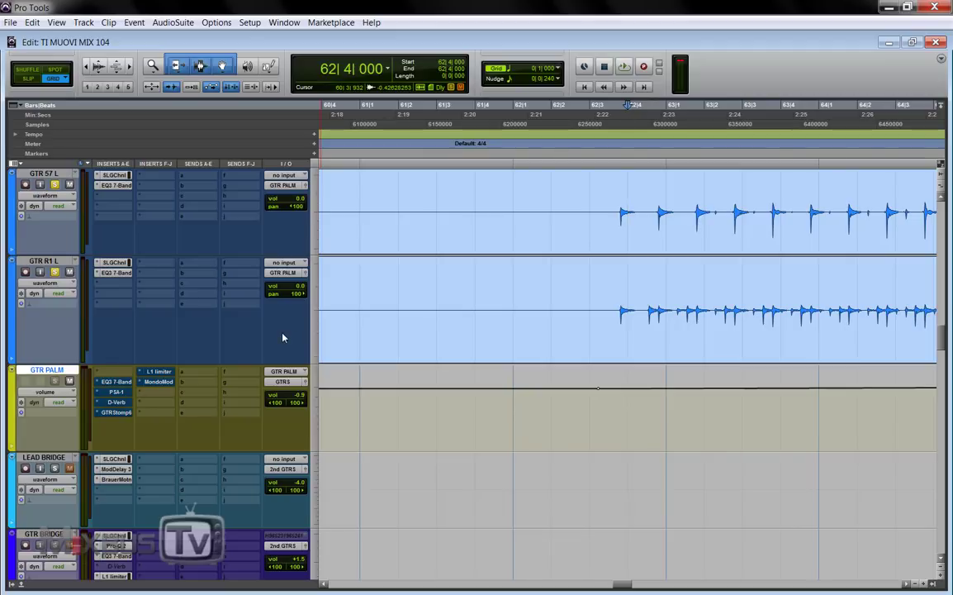
click(116, 381)
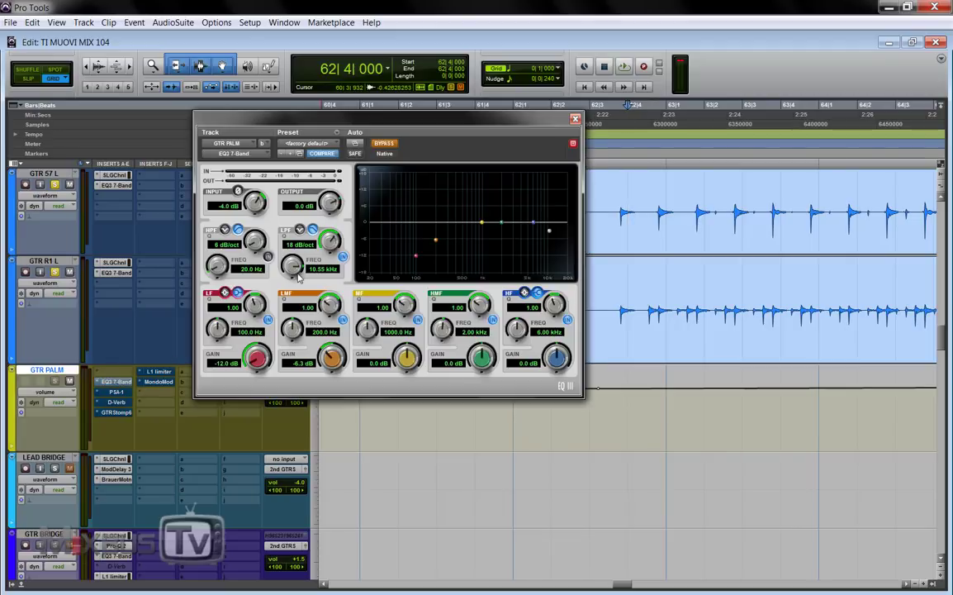
click(386, 144)
key(space)
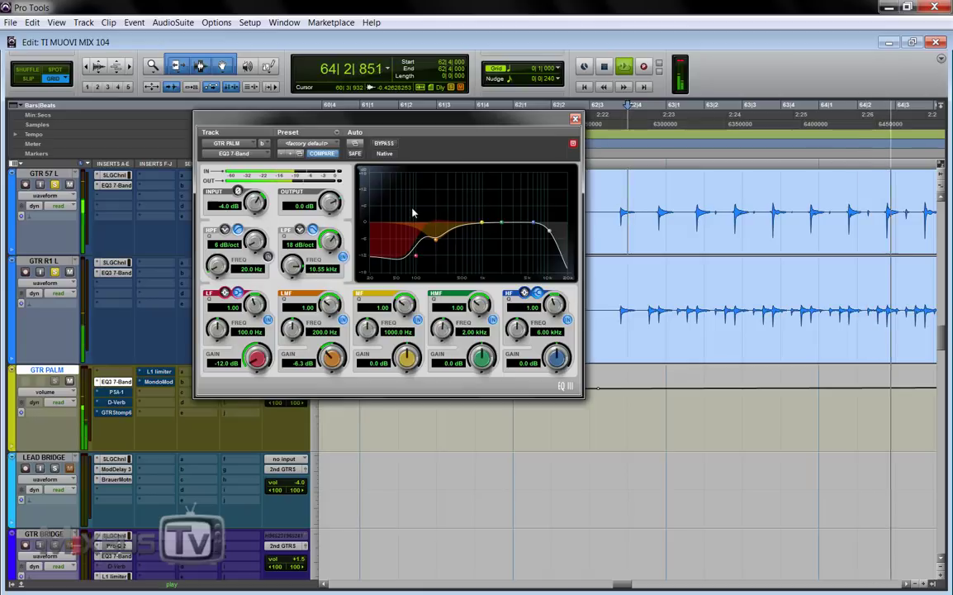
click(384, 145)
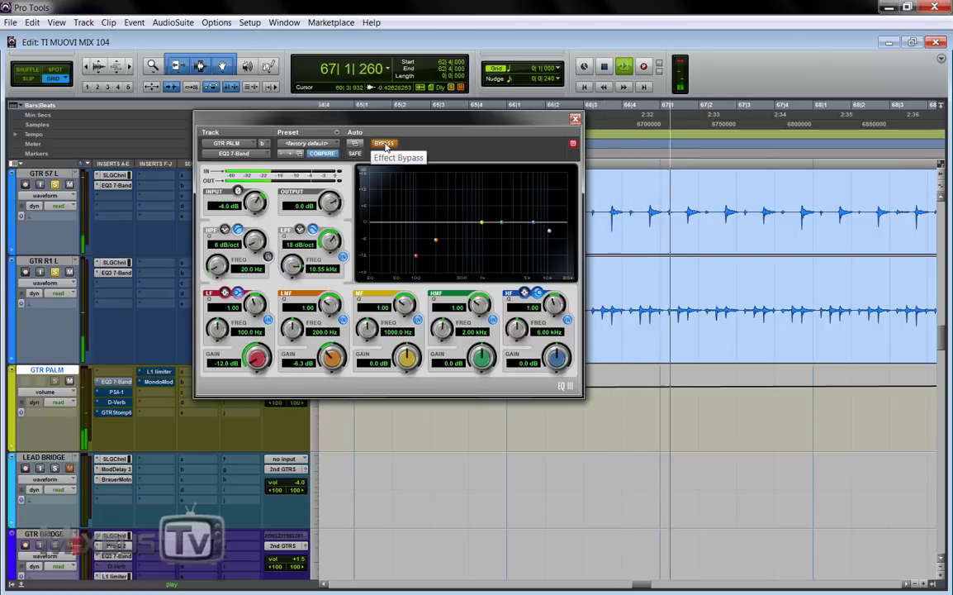
click(384, 145)
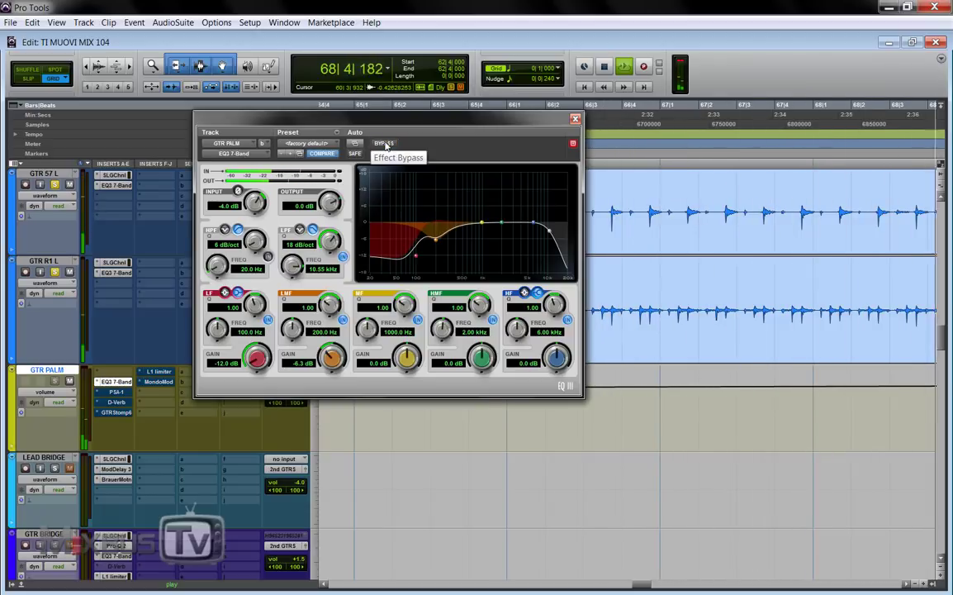
key(space)
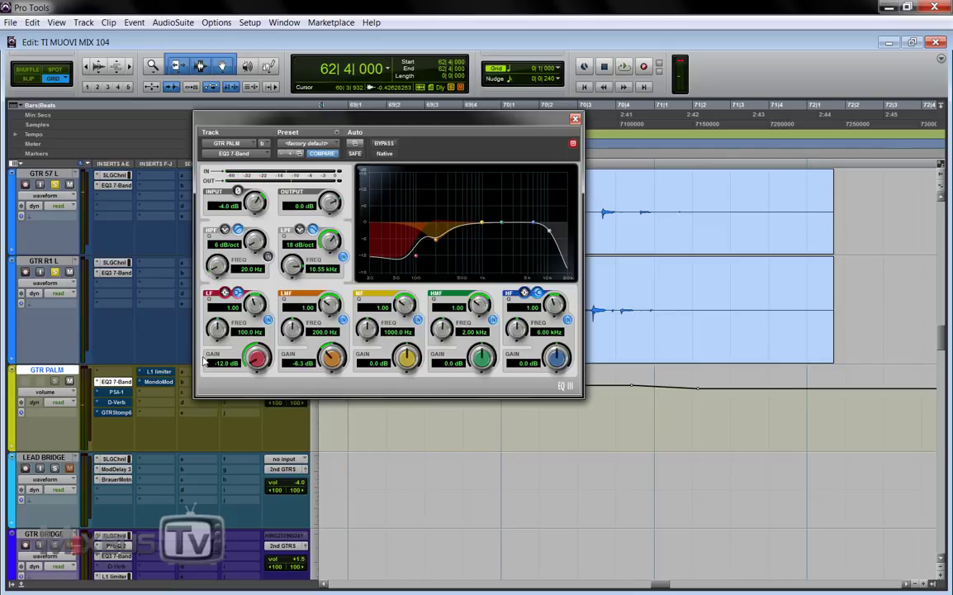
Open SansAmp PSA-1 on GTR PALM, compare it active and bypassed over two playback passes, and leave it active.
click(116, 392)
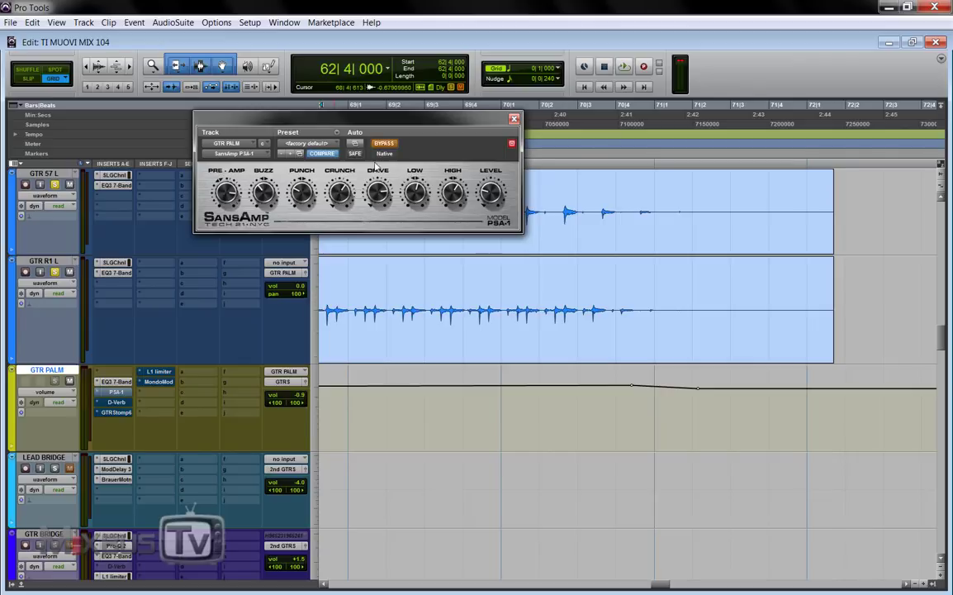
drag(415, 118, 417, 179)
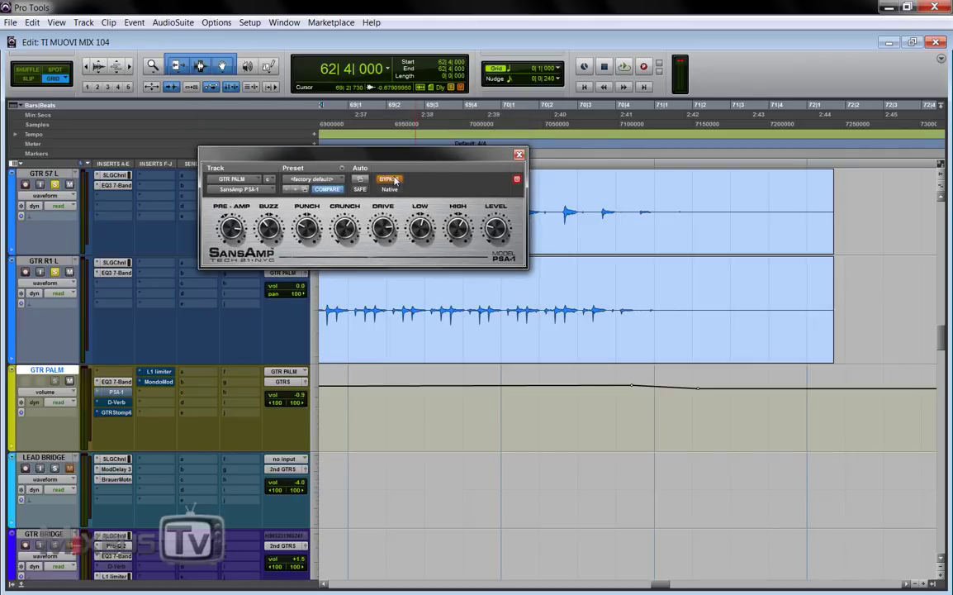
key(space)
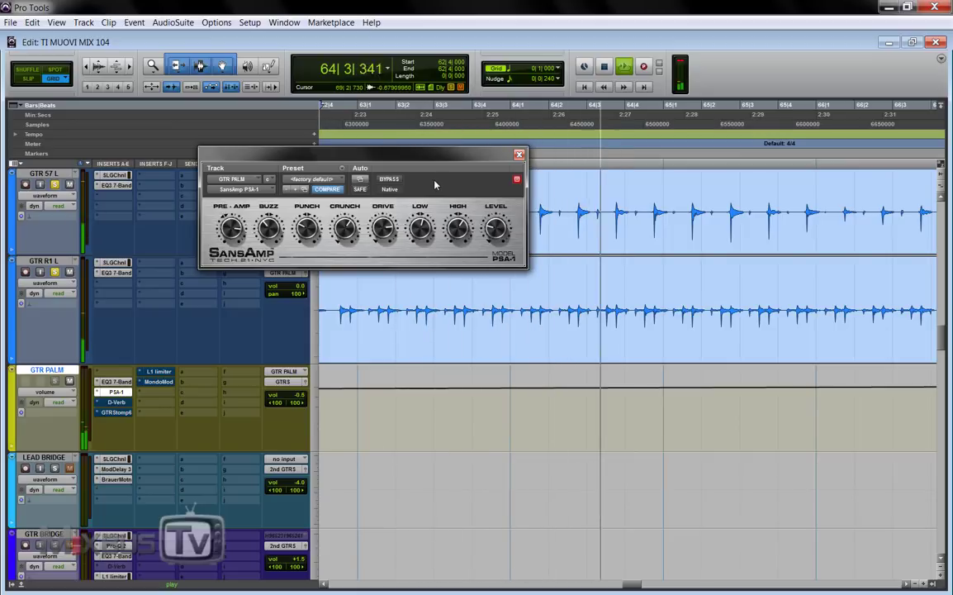
click(390, 179)
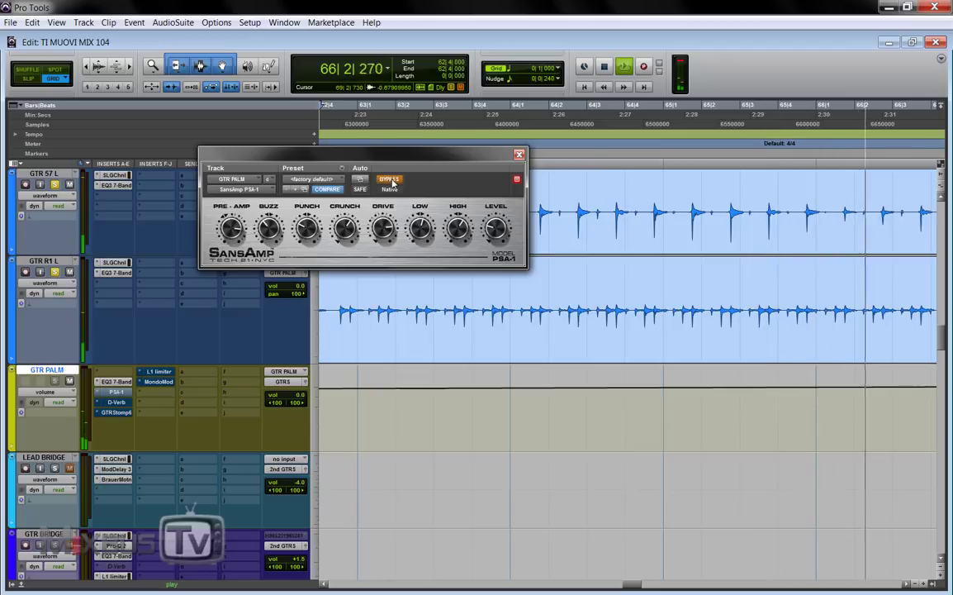
click(390, 180)
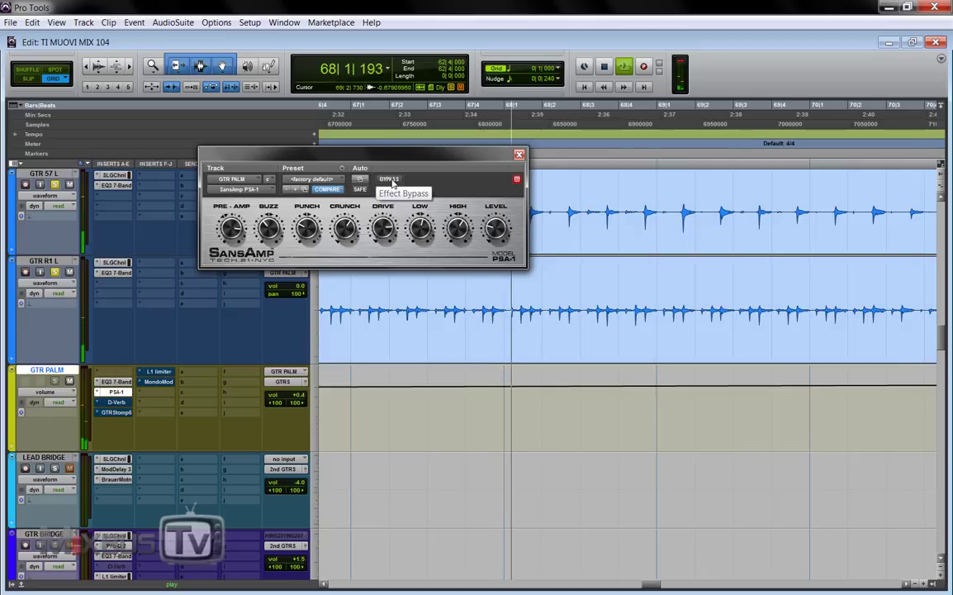
click(390, 179)
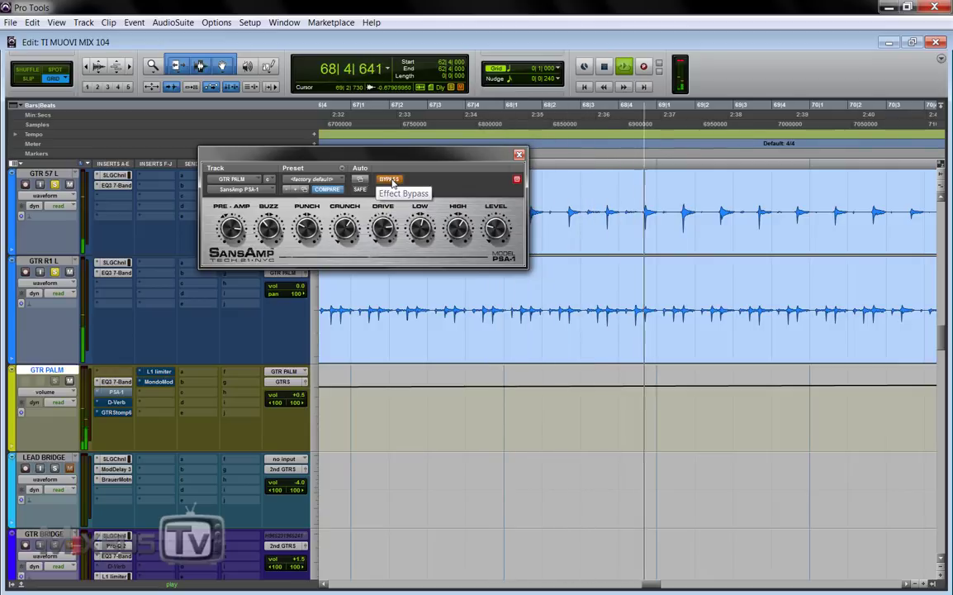
key(space)
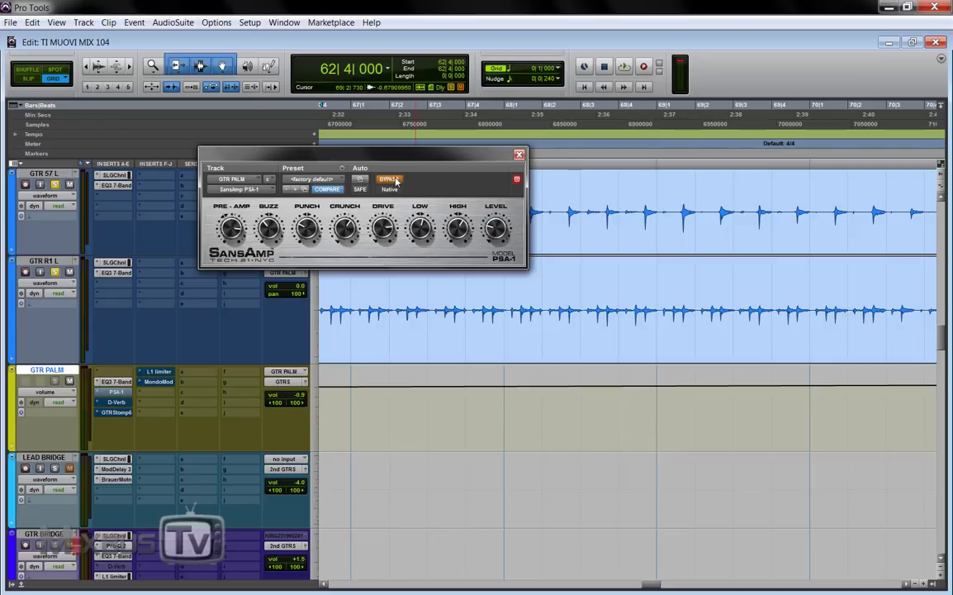
key(space)
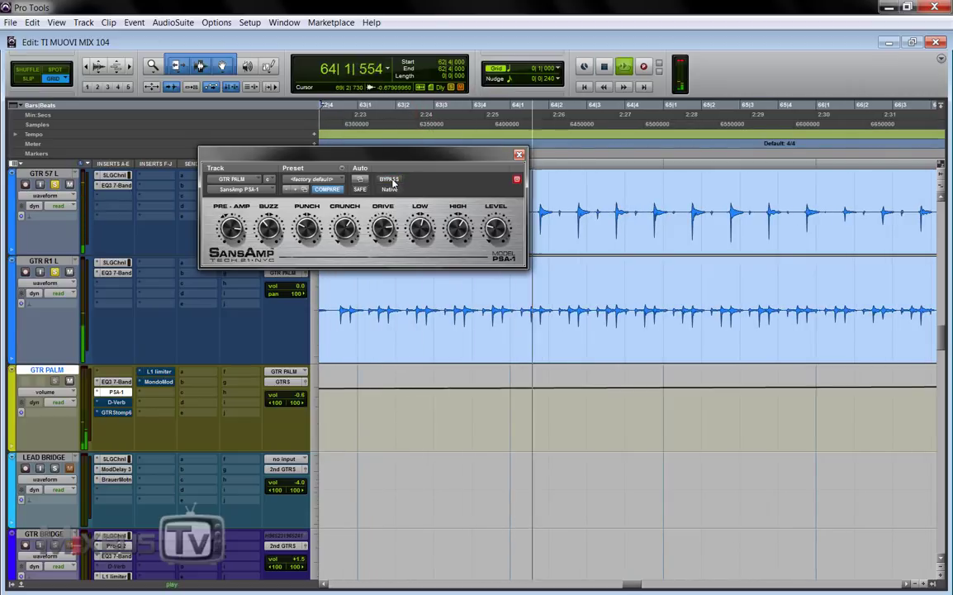
click(391, 180)
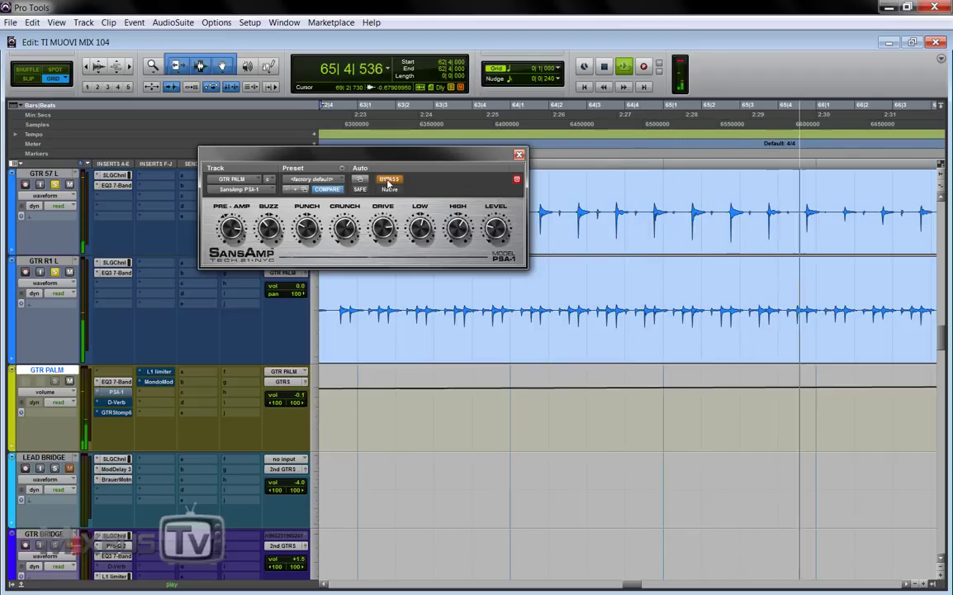
click(388, 180)
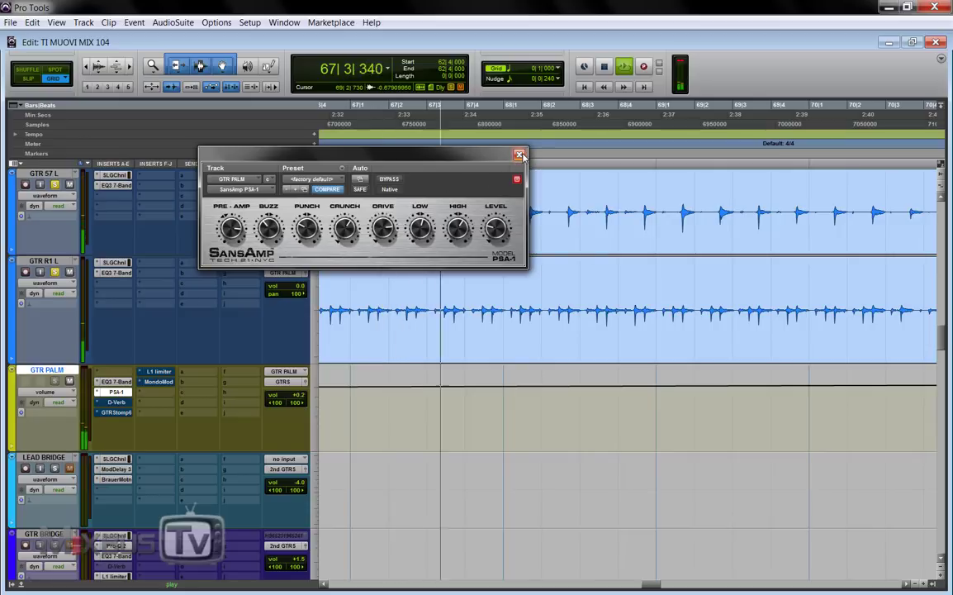
key(space)
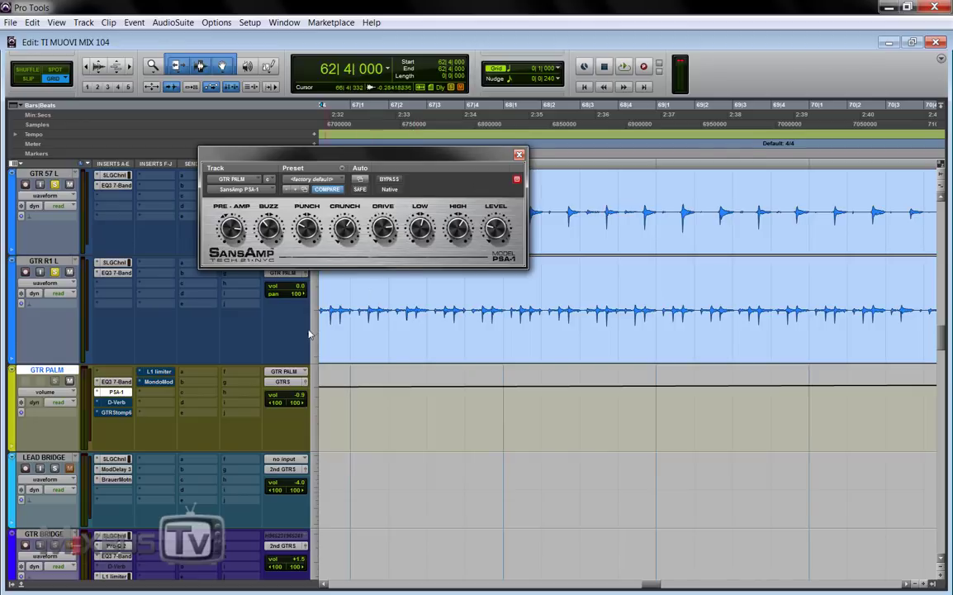
Open D-Verb on GTR PALM, activate it, compare it with bypass during playback, and leave it active.
scroll(291, 384, up, 2)
key(ctrl+bracketleft)
key(ctrl+bracketleft)
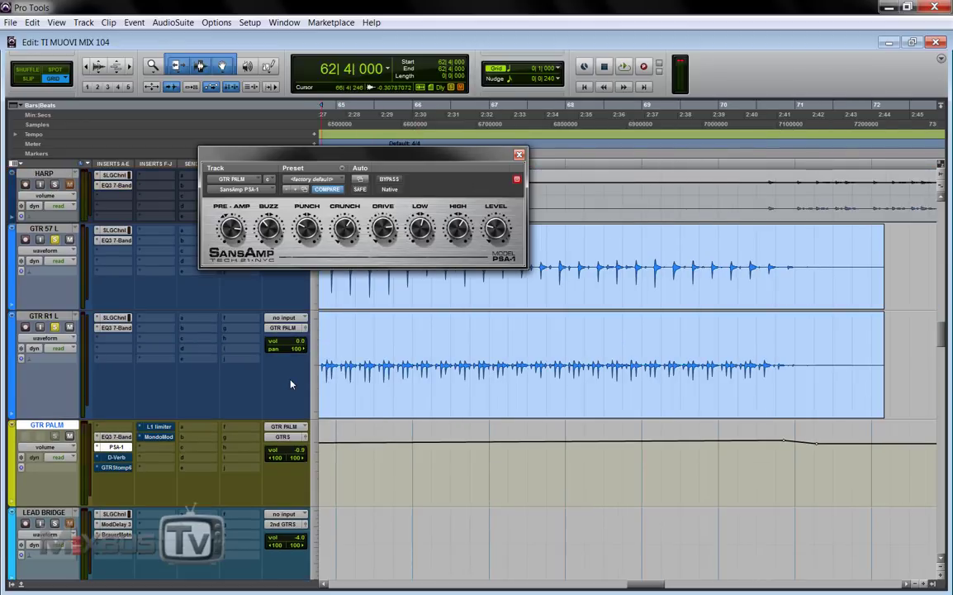
click(117, 457)
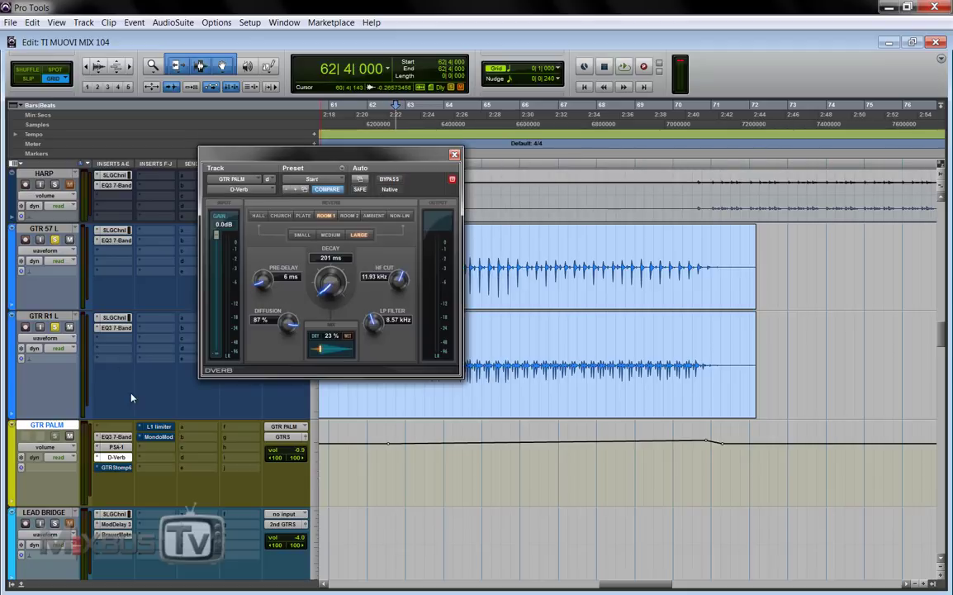
key(space)
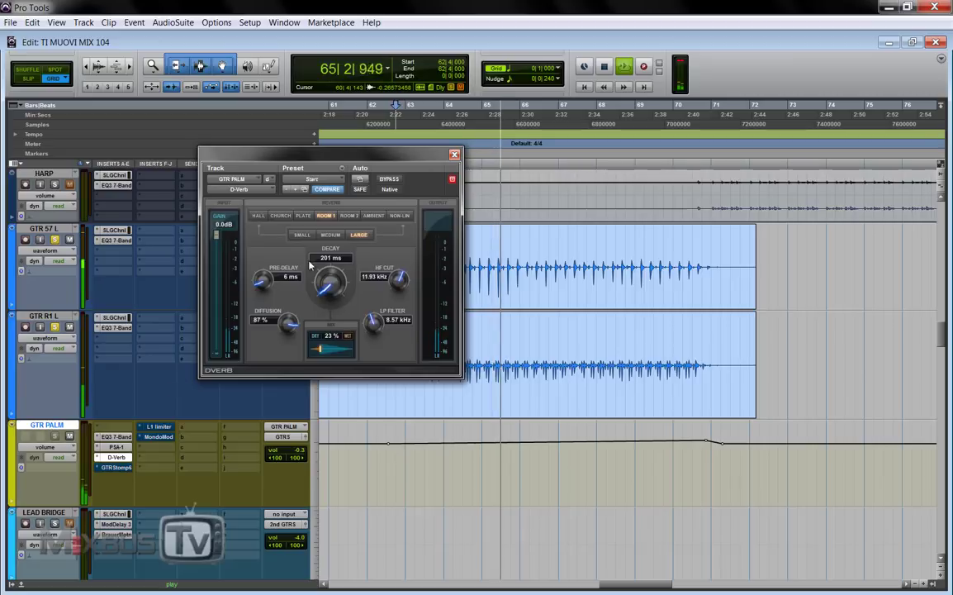
click(387, 179)
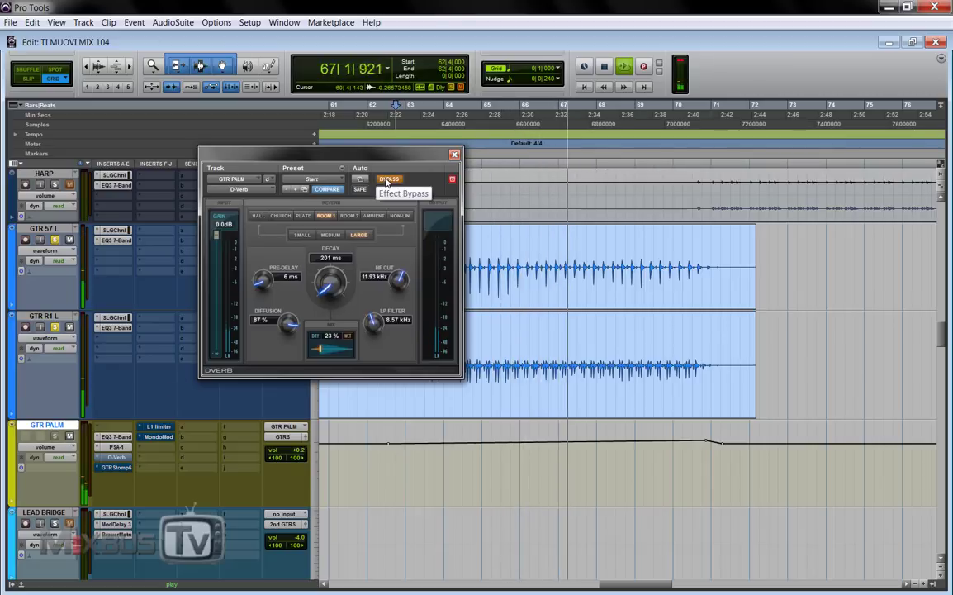
click(386, 180)
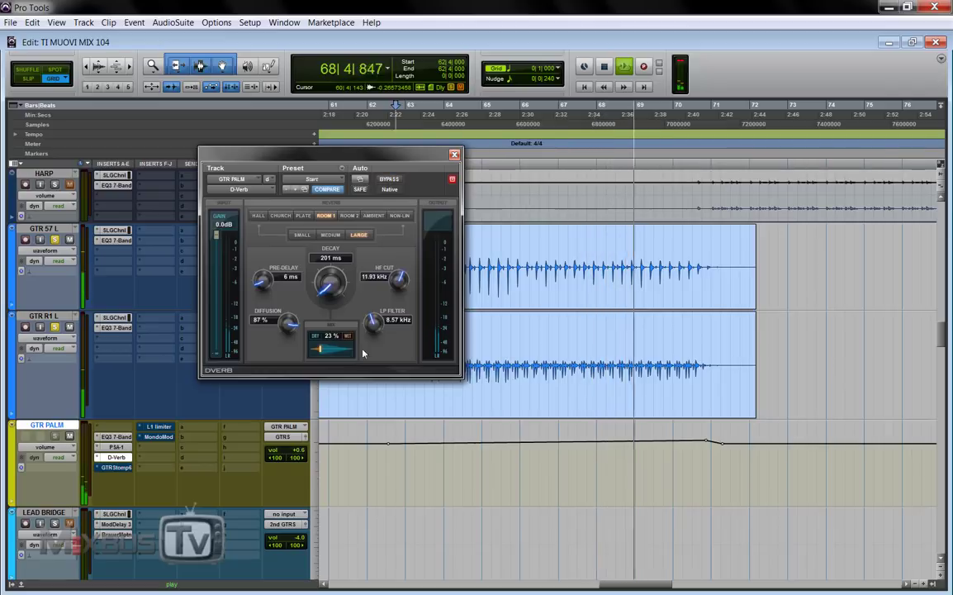
key(space)
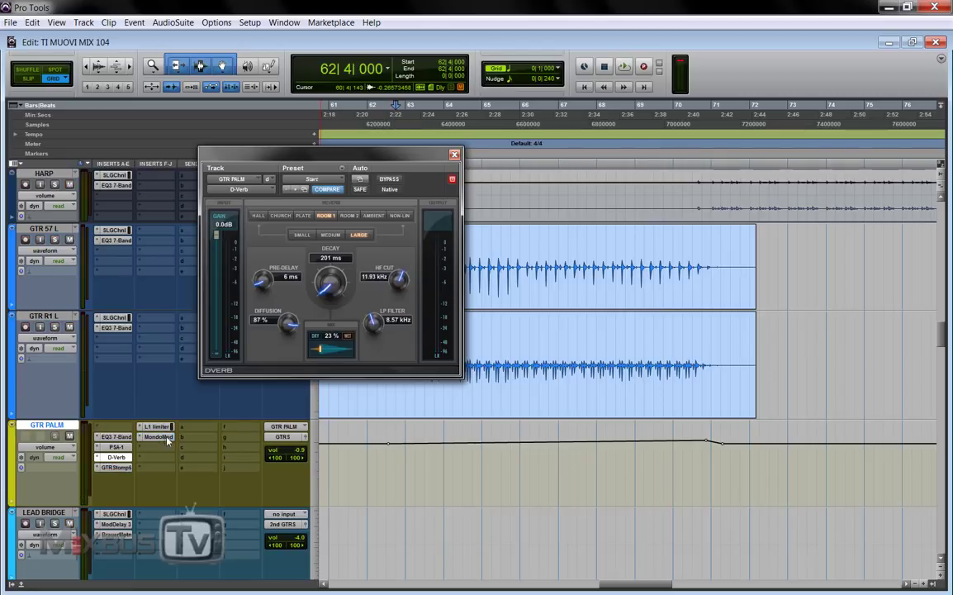
Activate the remaining GTR PALM inserts, audition the part from 62|3|000 while toggling D-Verb, bypass GTRStomp6 again, and close D-Verb.
drag(429, 164, 344, 133)
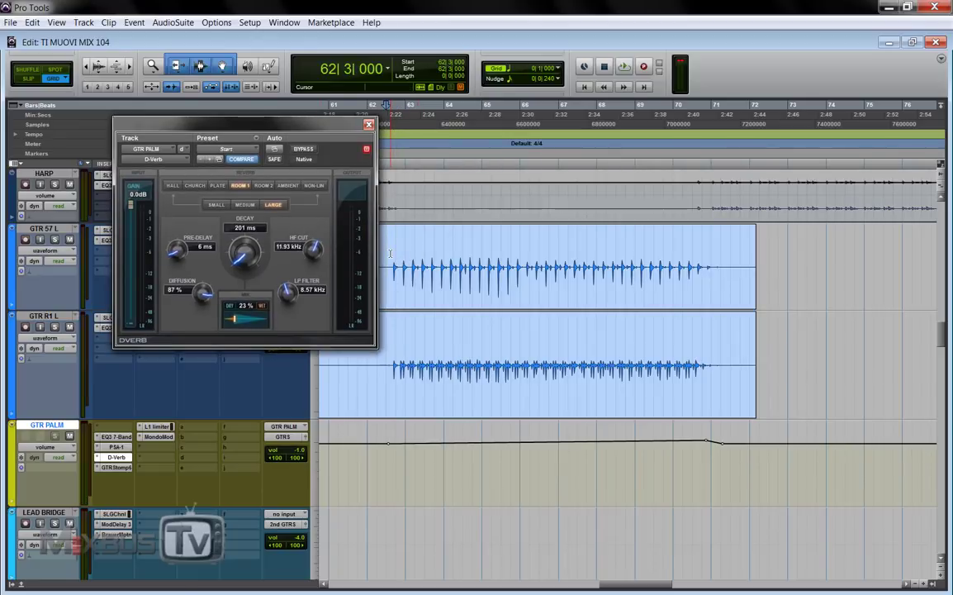
key(space)
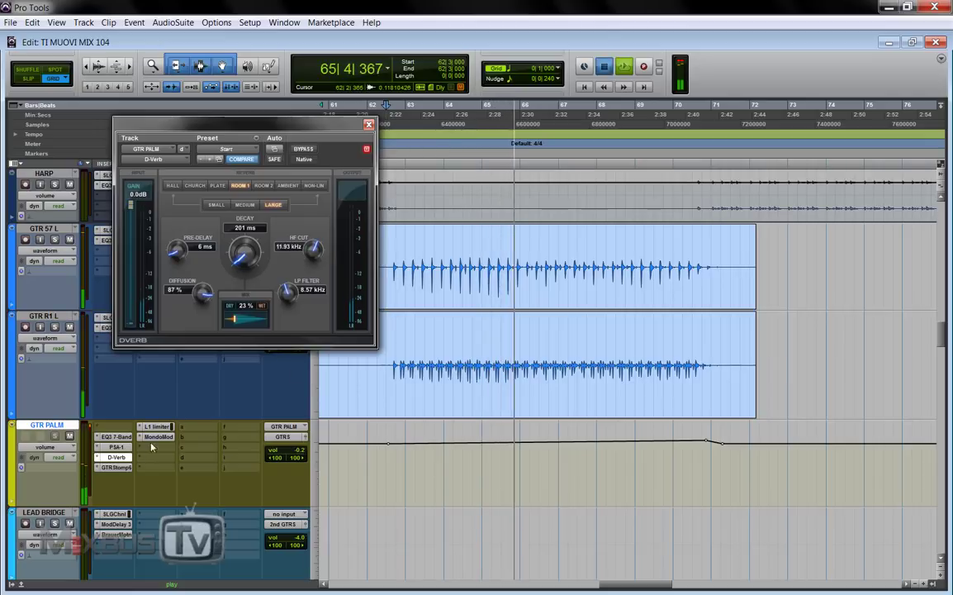
key(space)
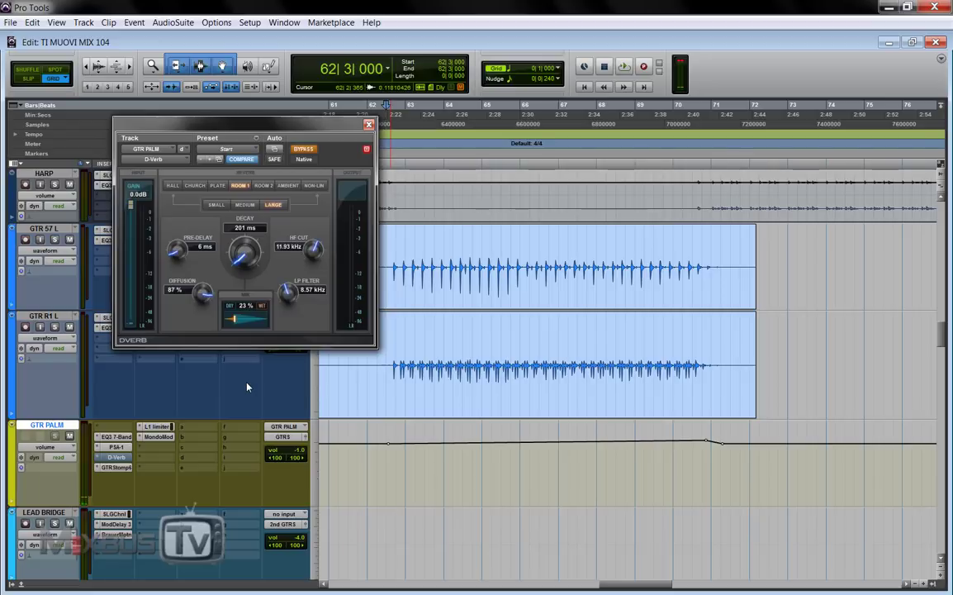
key(space)
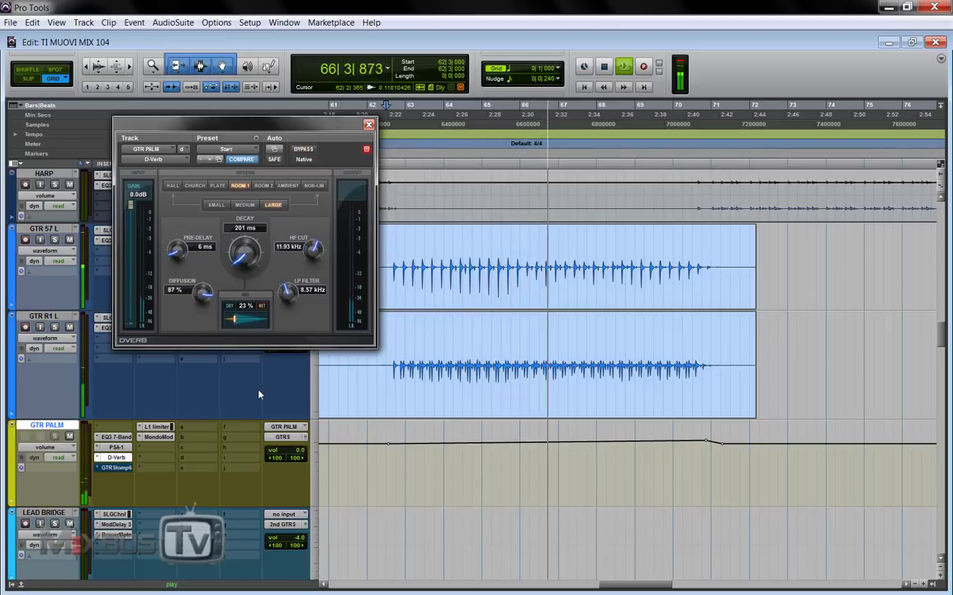
key(space)
click(368, 124)
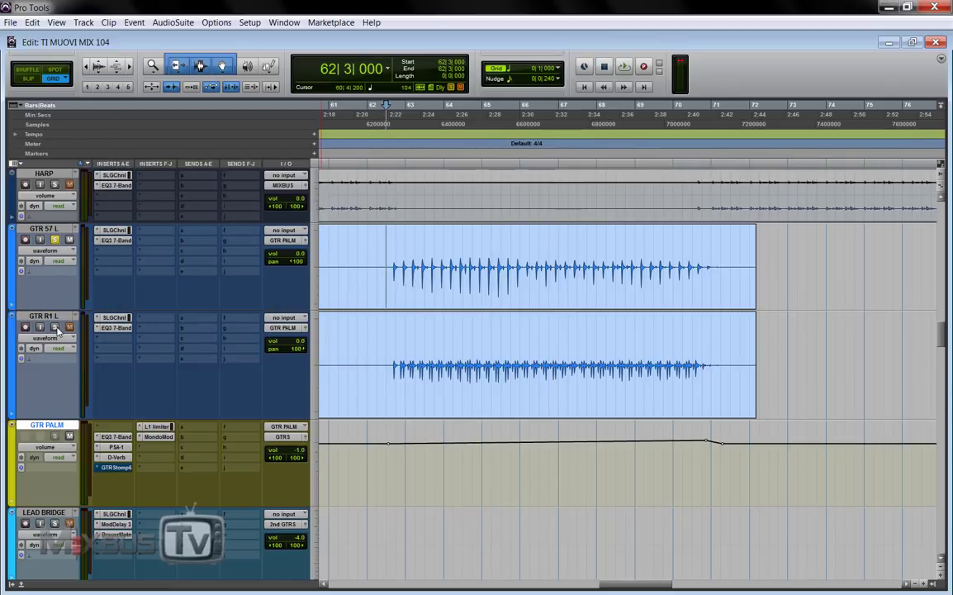
Play the part with D-Verb open on GTR PALM, and replace its window with GTR Stomp 6.
click(116, 458)
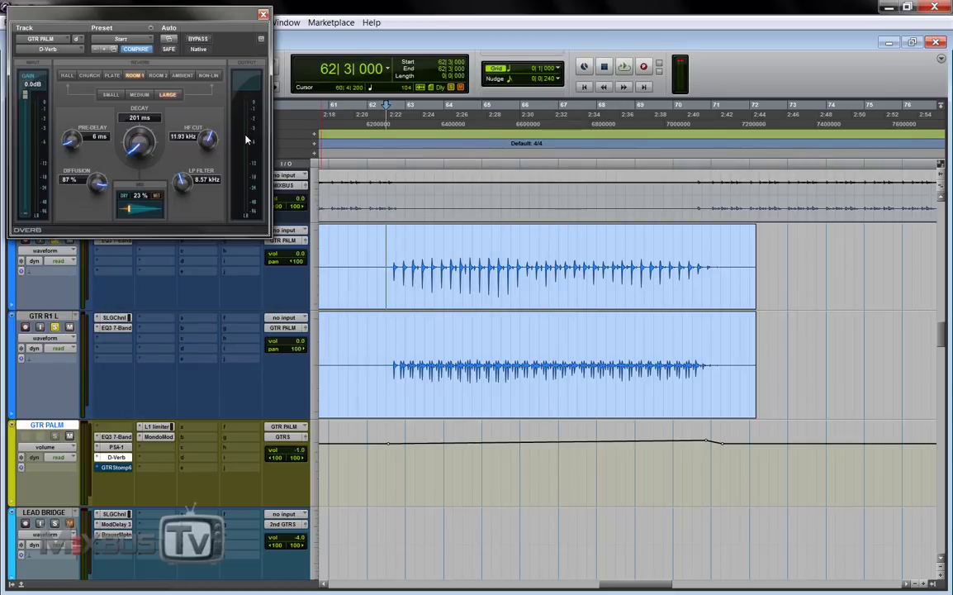
drag(233, 34, 322, 89)
key(space)
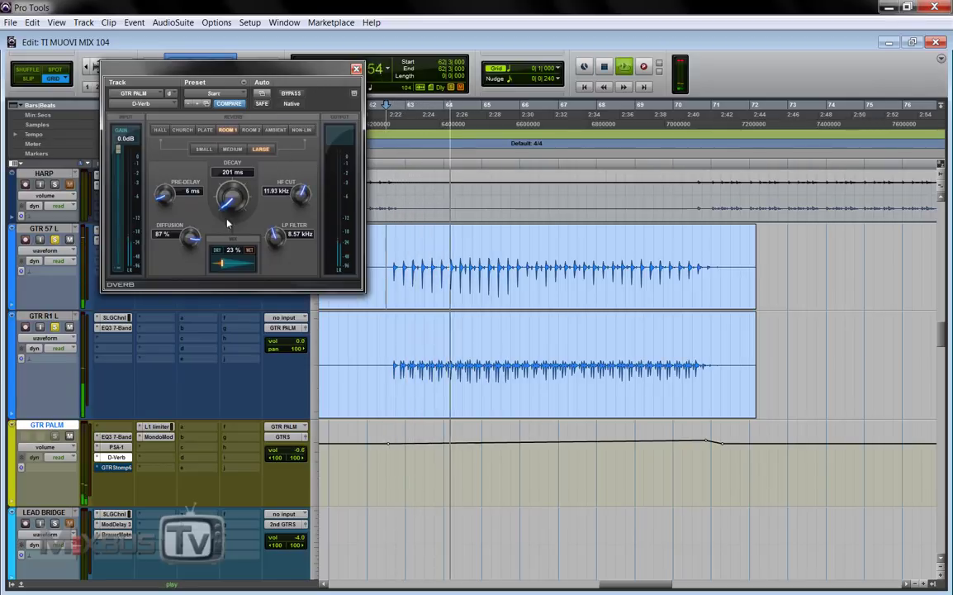
click(116, 466)
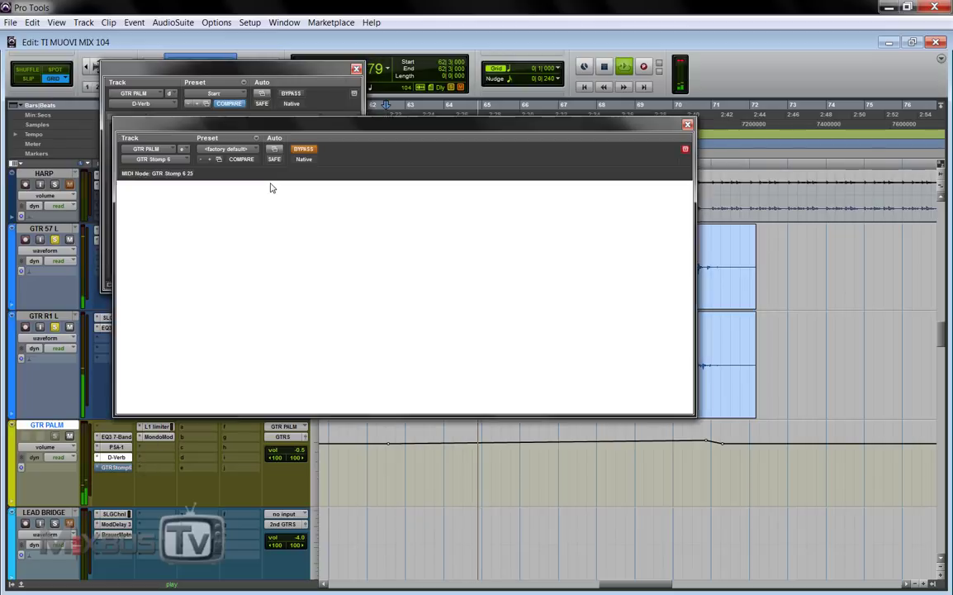
click(356, 68)
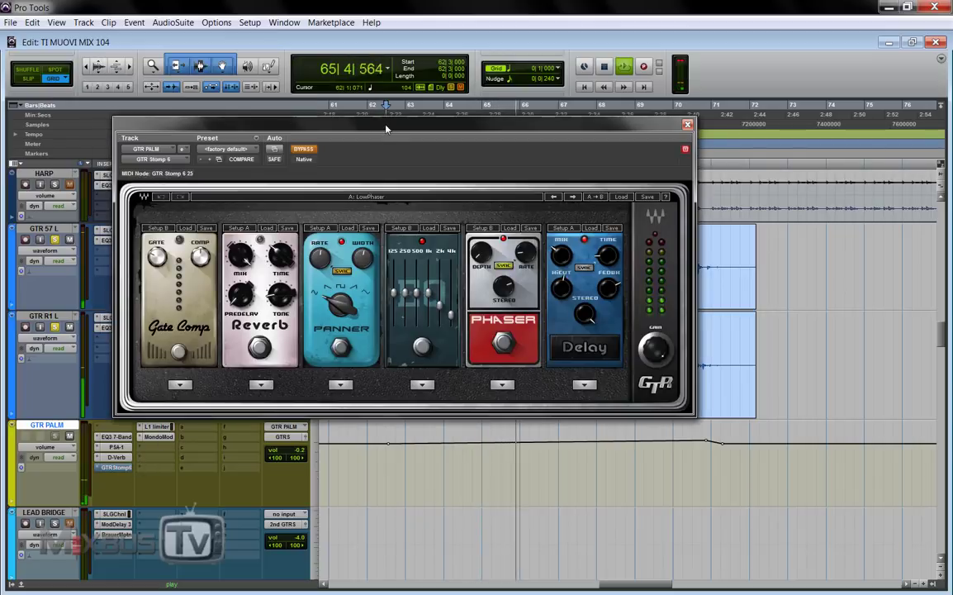
drag(390, 128, 350, 111)
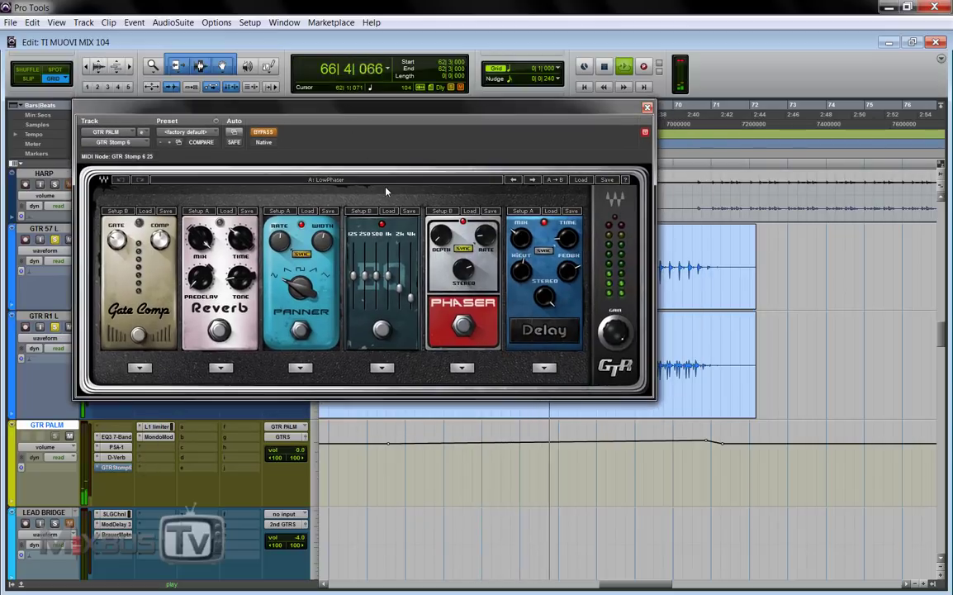
key(space)
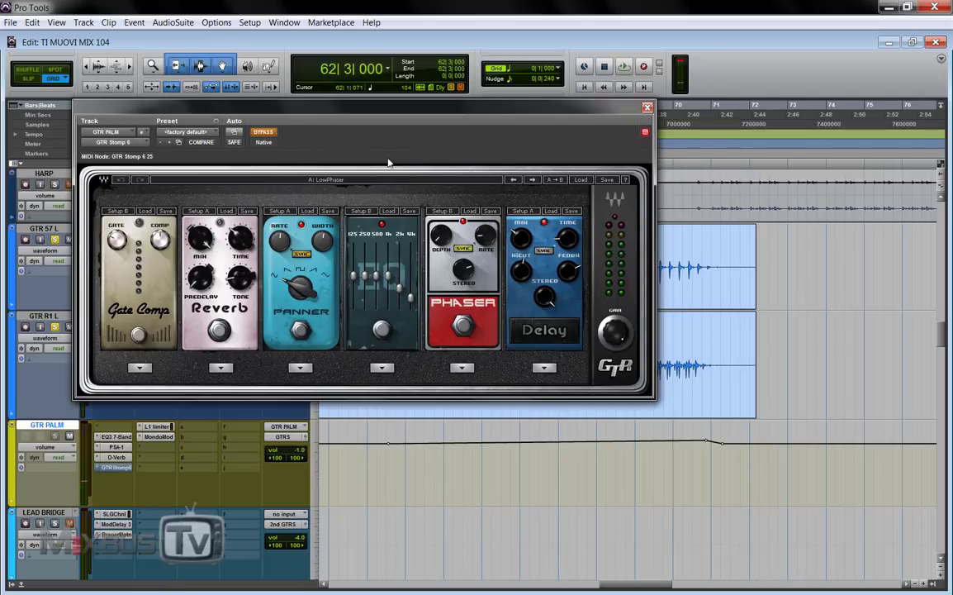
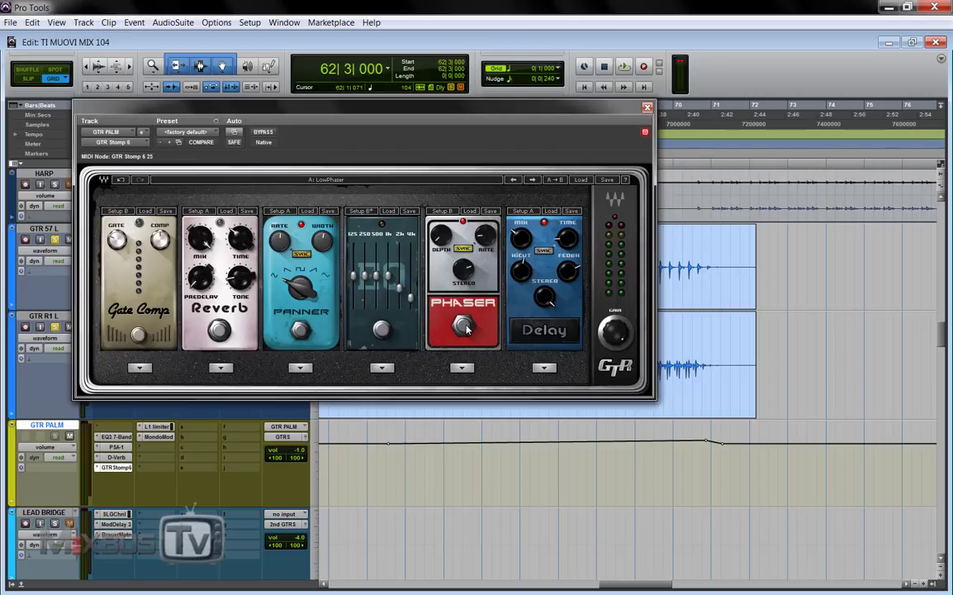
Audition GTR Stomp 6 with every pedal off, and switch on its Panner and EQ pedals.
key(space)
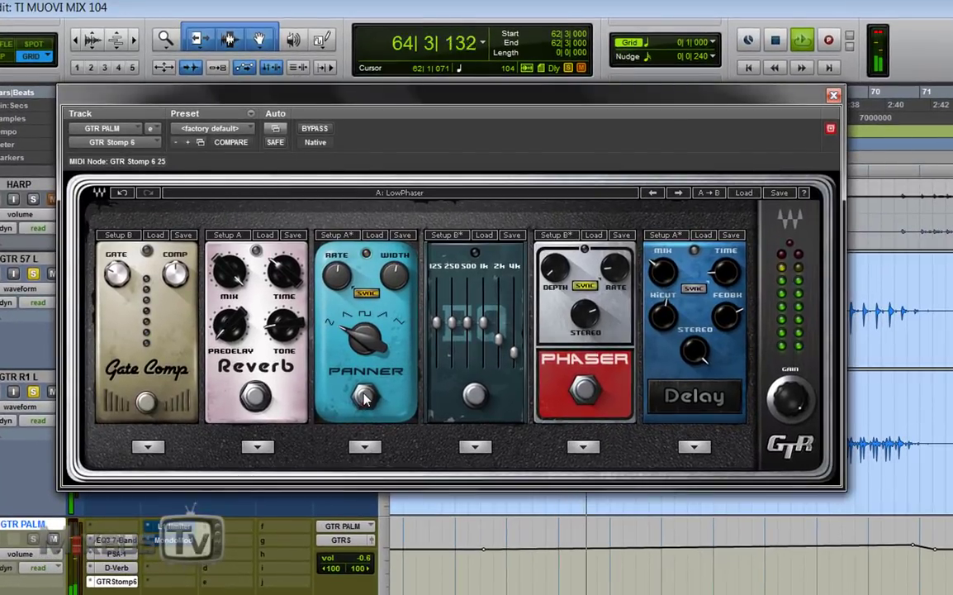
click(364, 397)
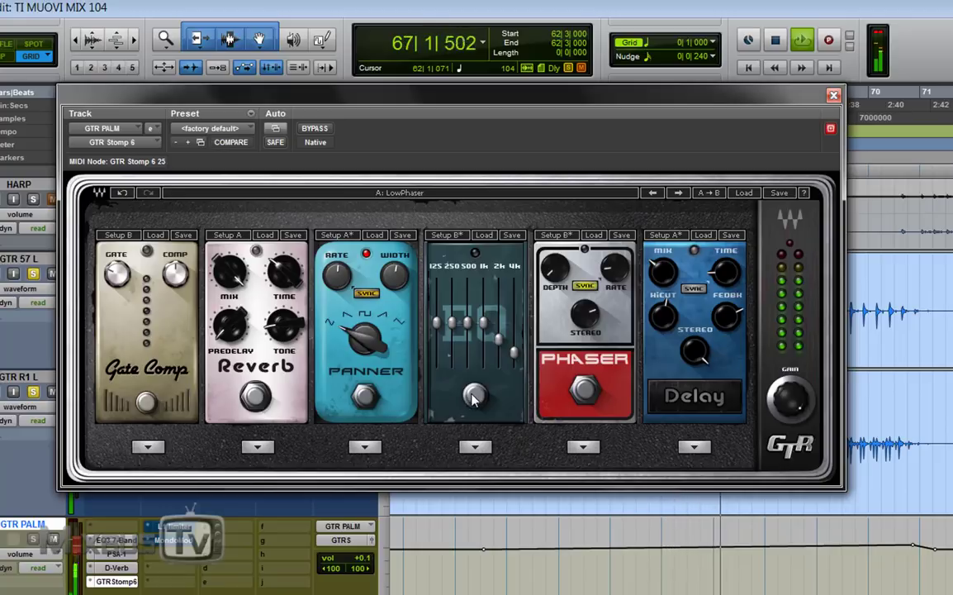
key(space)
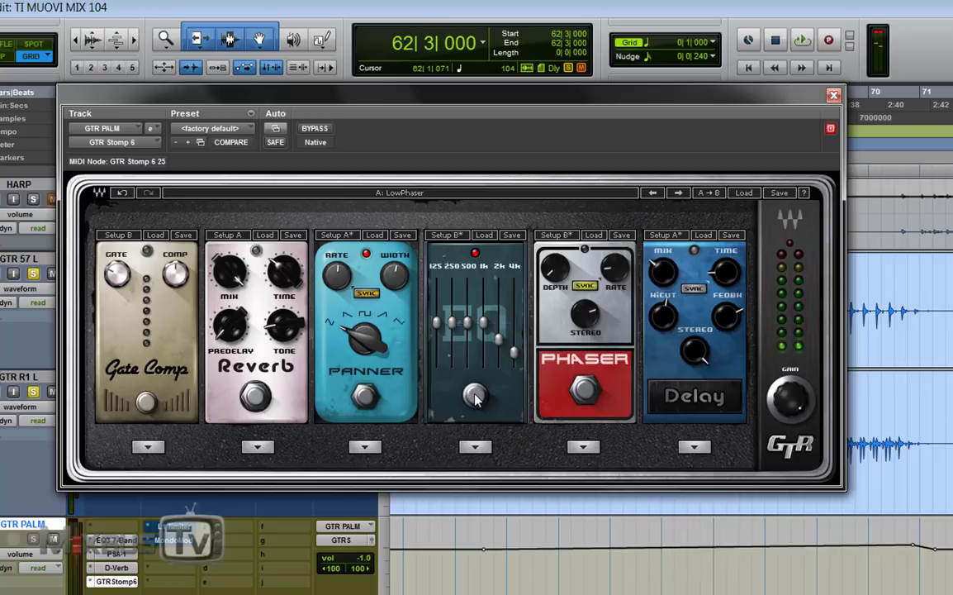
Compare the EQ pedal on and off during playback, check the SansAmp PSA-1 settings in between, and leave EQ on.
key(space)
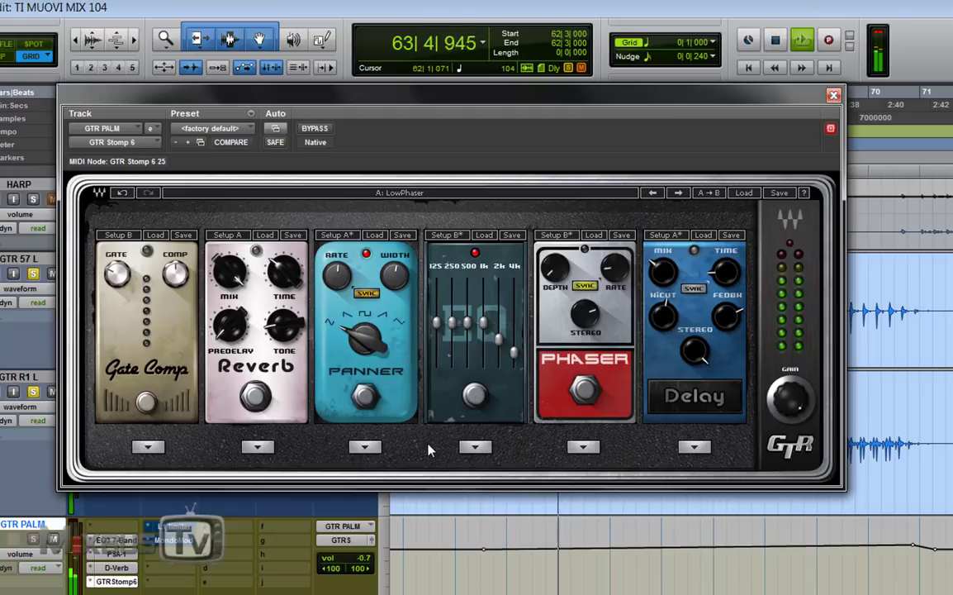
click(477, 396)
click(477, 395)
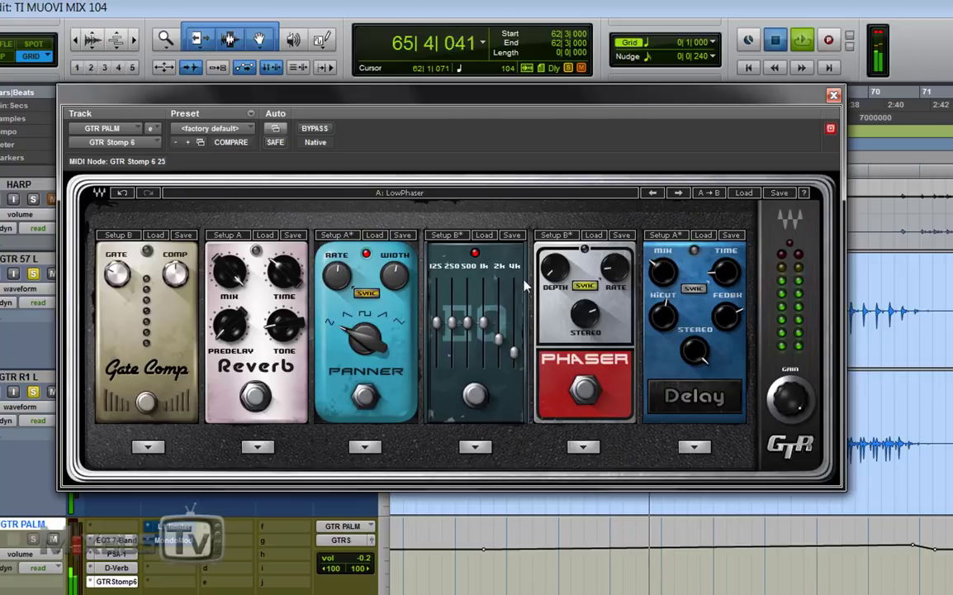
key(space)
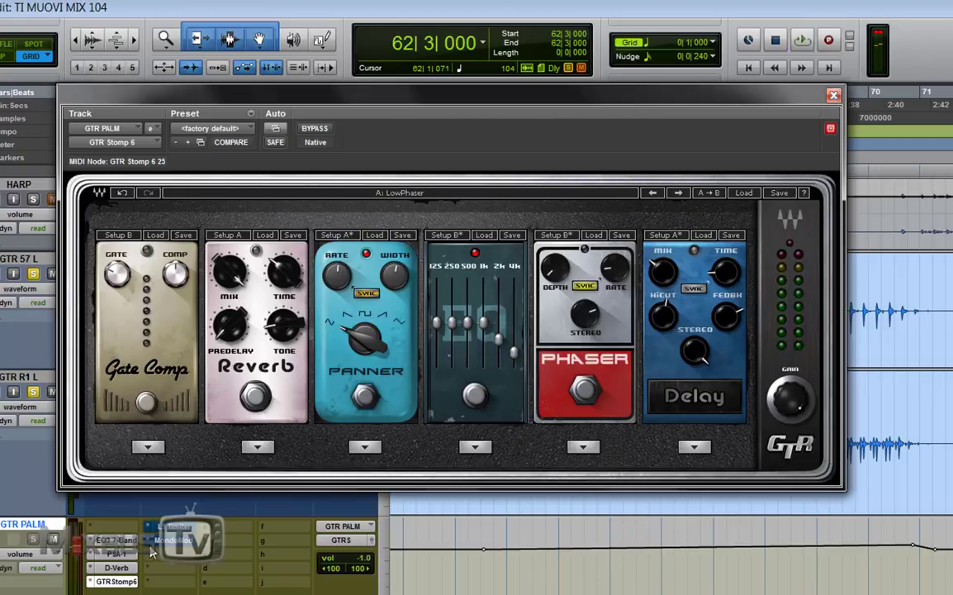
click(124, 555)
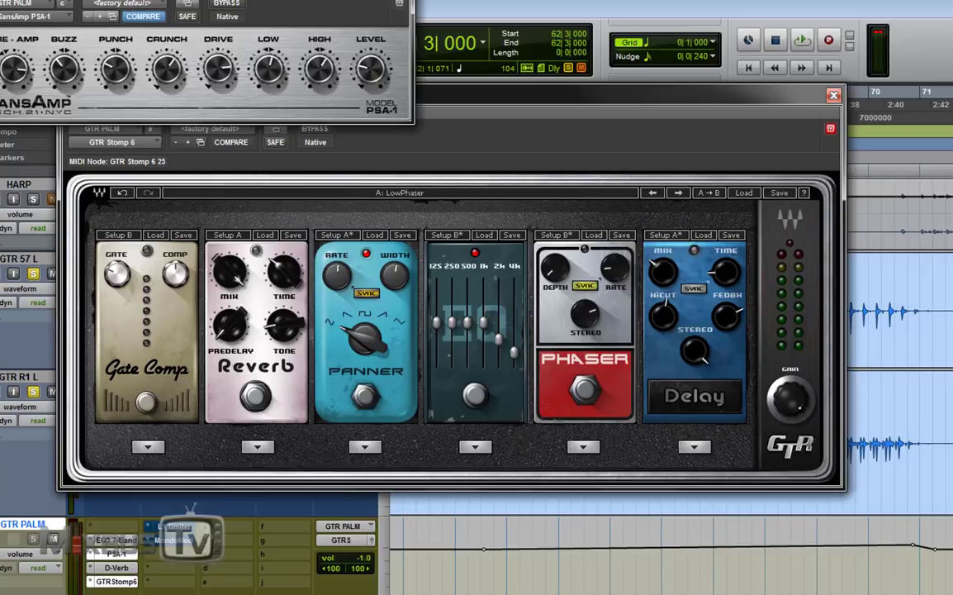
click(400, 4)
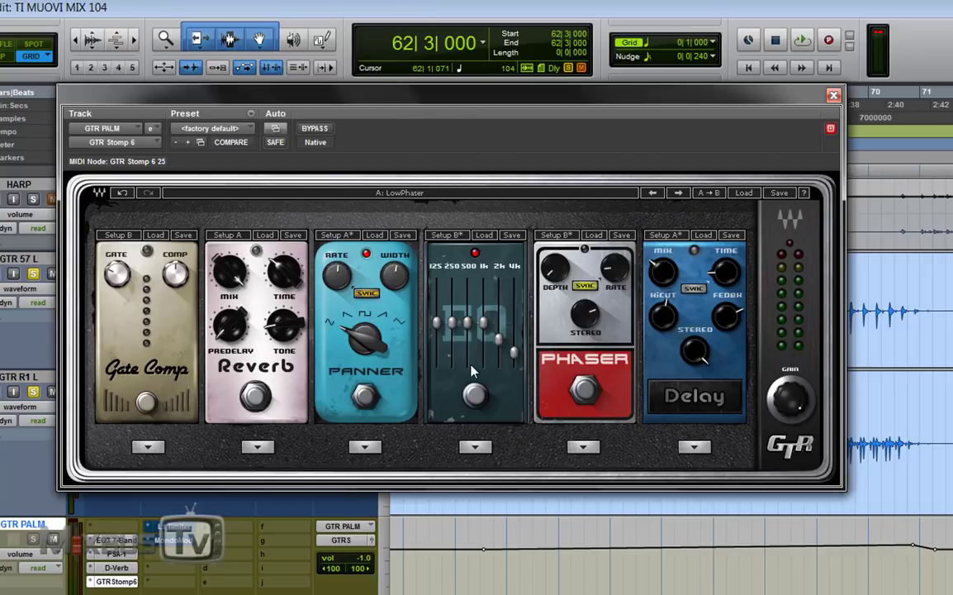
key(space)
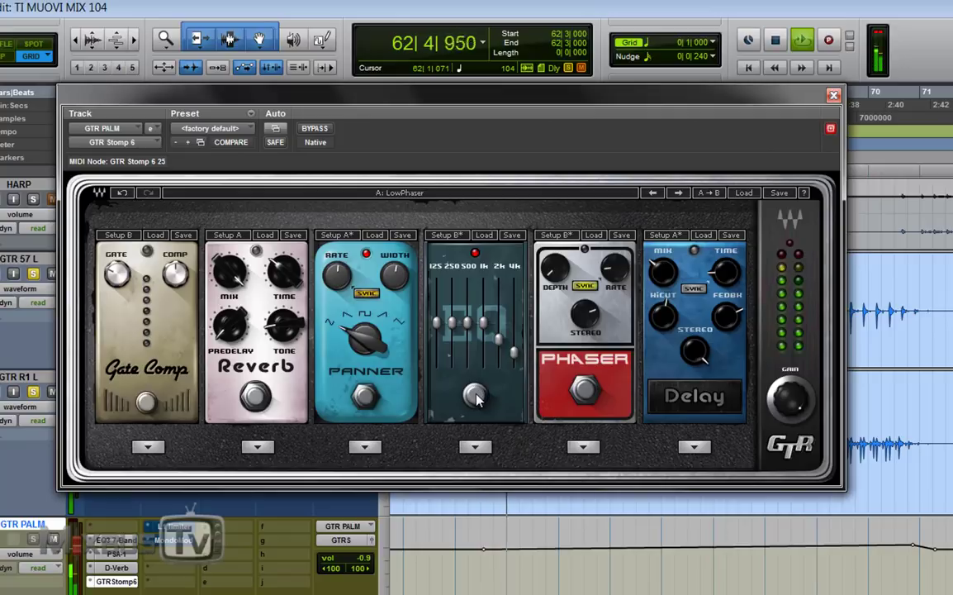
click(476, 396)
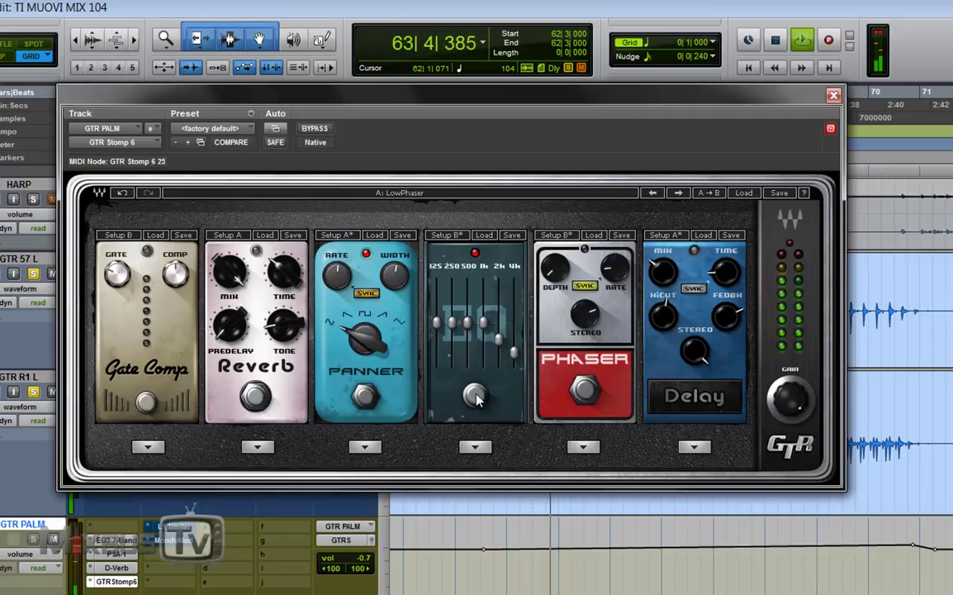
key(space)
Switch on the Phaser pedal in GTR Stomp 6 and audition it from 62|3|000.
click(586, 390)
key(space)
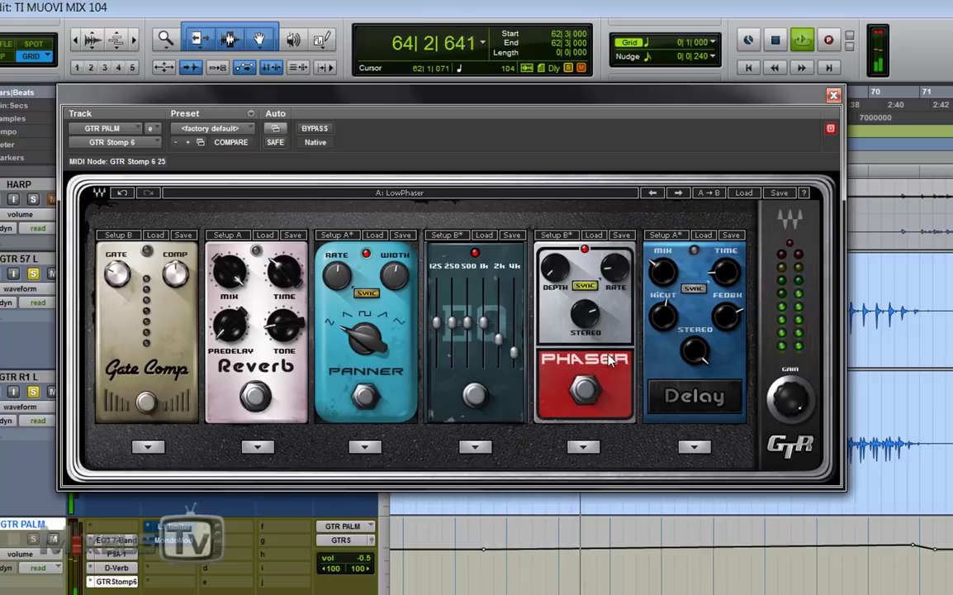
key(space)
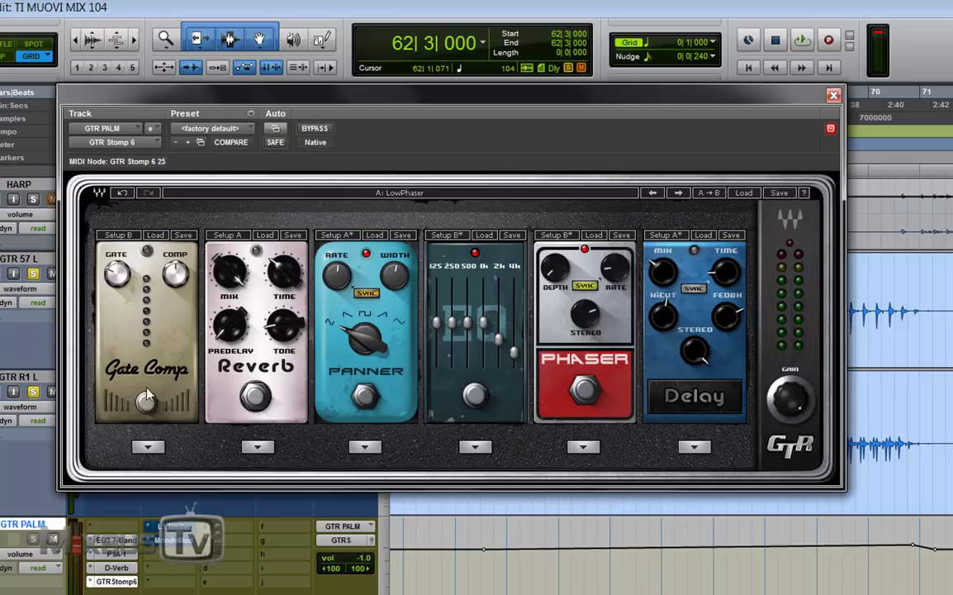
Play a short reference pass, switch on the Delay pedal in GTR Stomp 6, and audition the result from 62|3|000.
key(space)
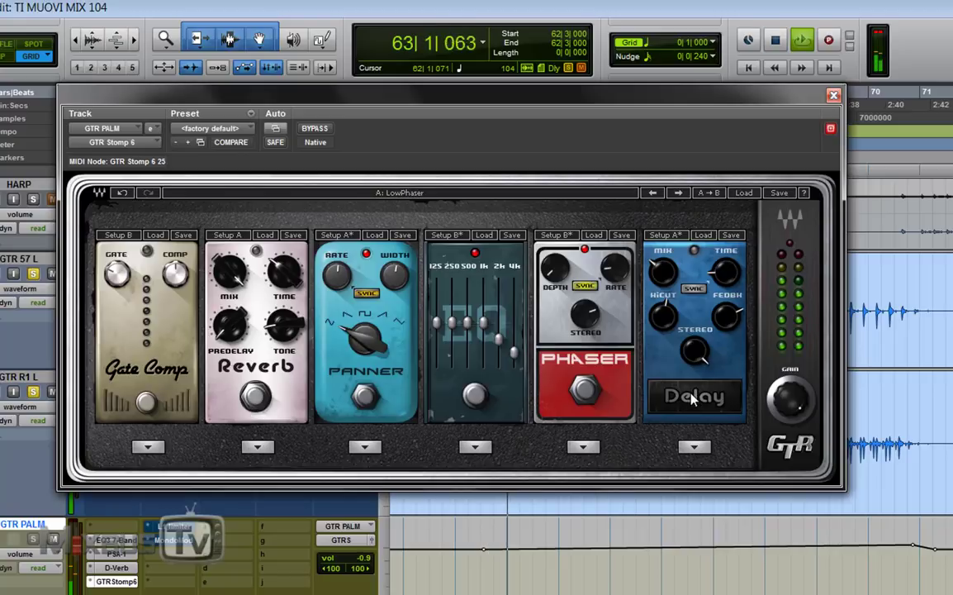
key(space)
click(692, 398)
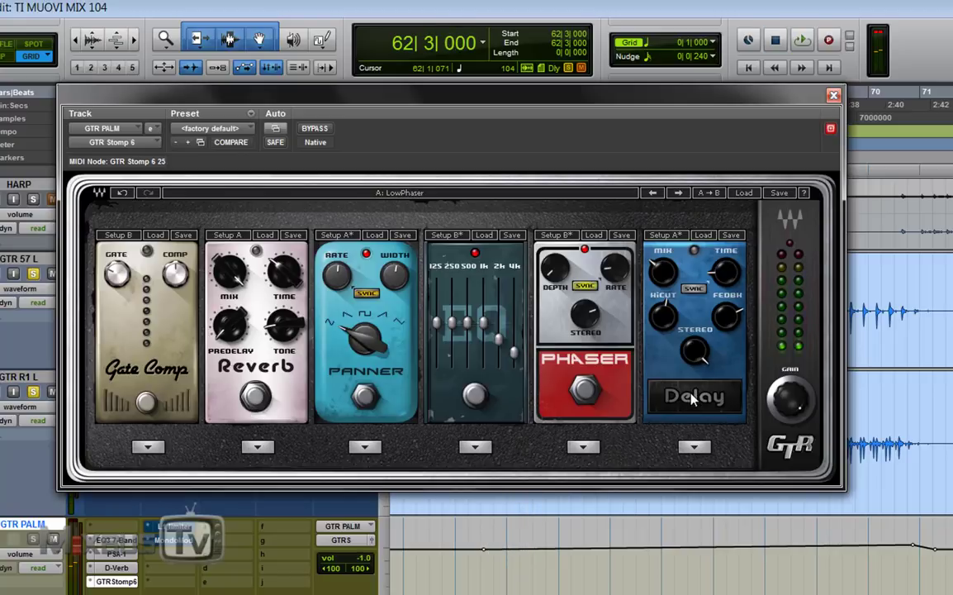
key(space)
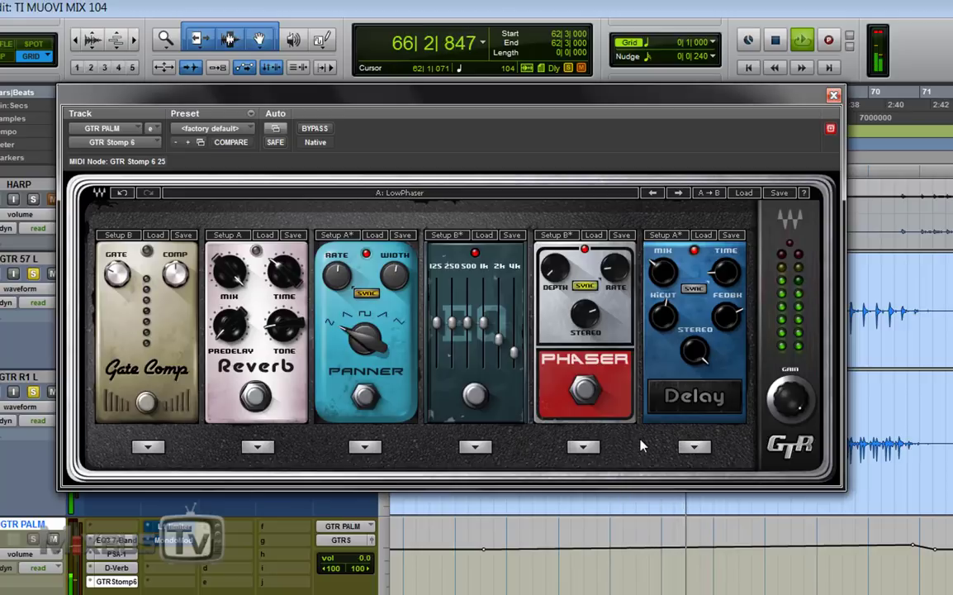
key(space)
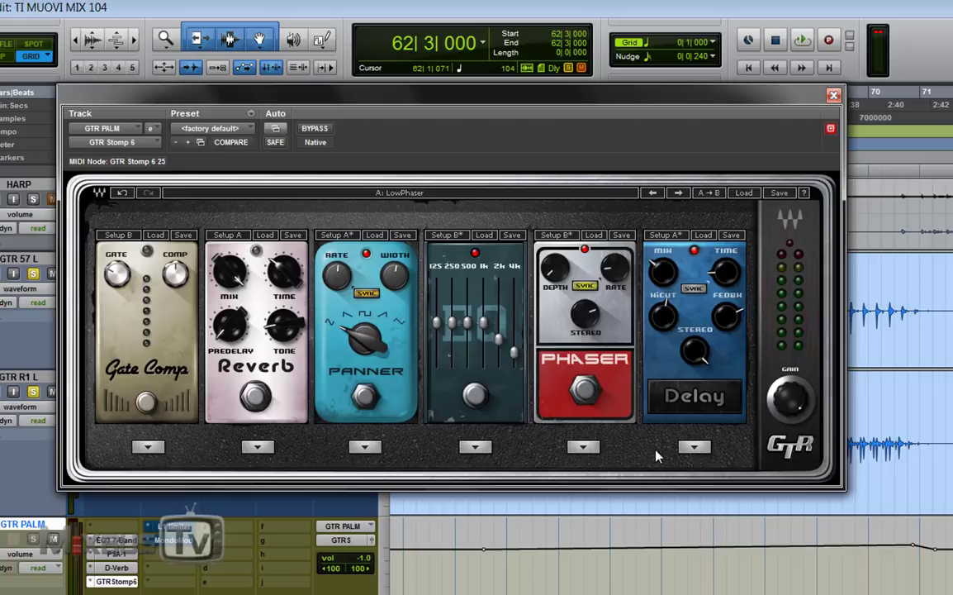
Compare the complete GTR Stomp 6 chain active and bypassed during playback, leave it active, and close its window.
key(space)
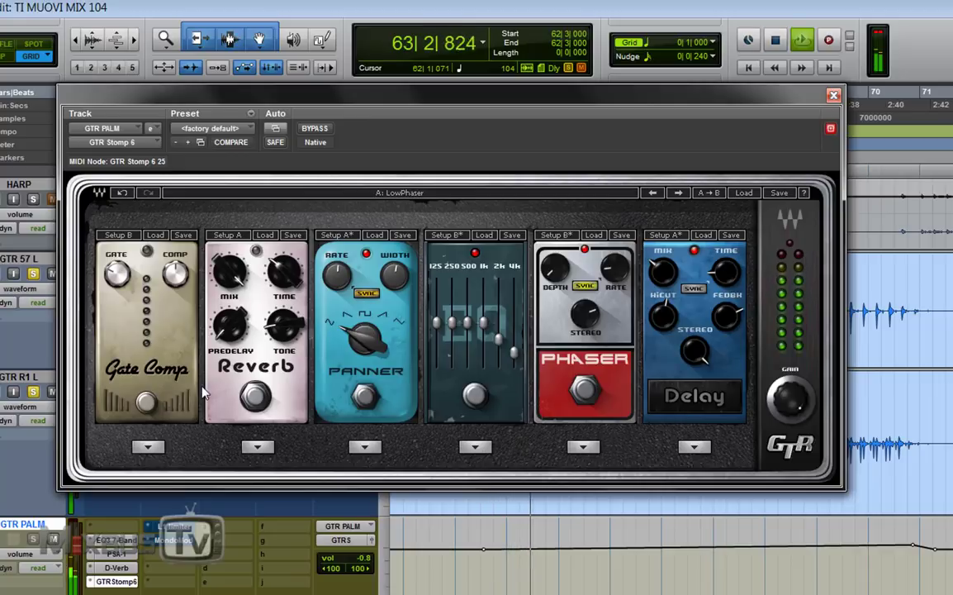
click(314, 129)
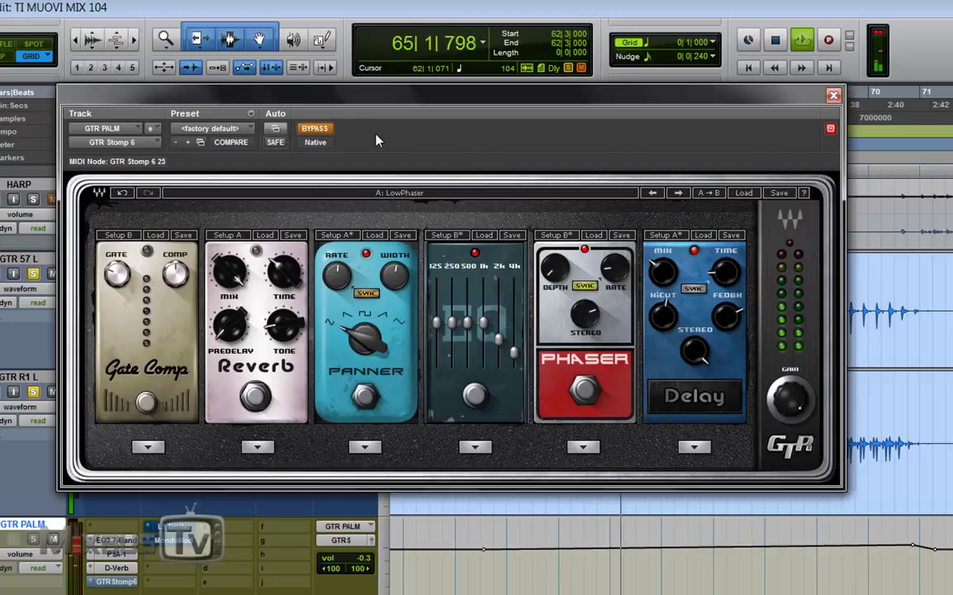
click(313, 130)
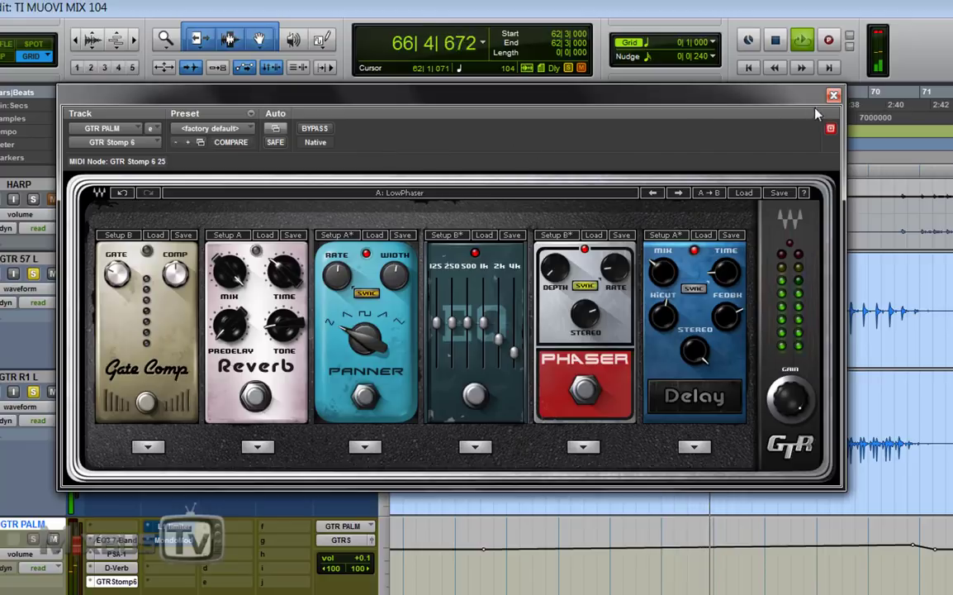
click(833, 97)
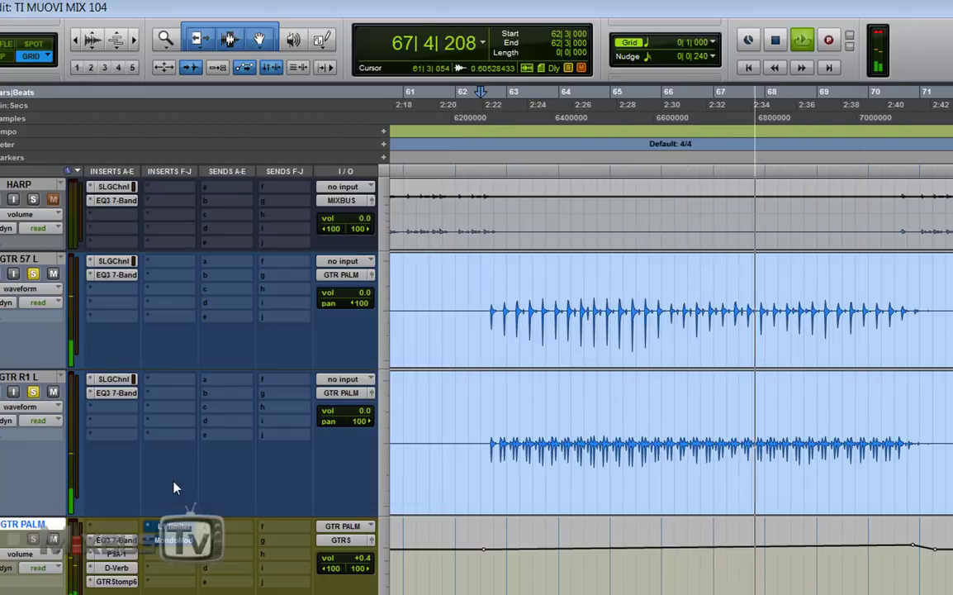
key(space)
Open L1 limiter on GTR PALM, activate it, compare it with bypass during playback, and leave it active.
click(169, 526)
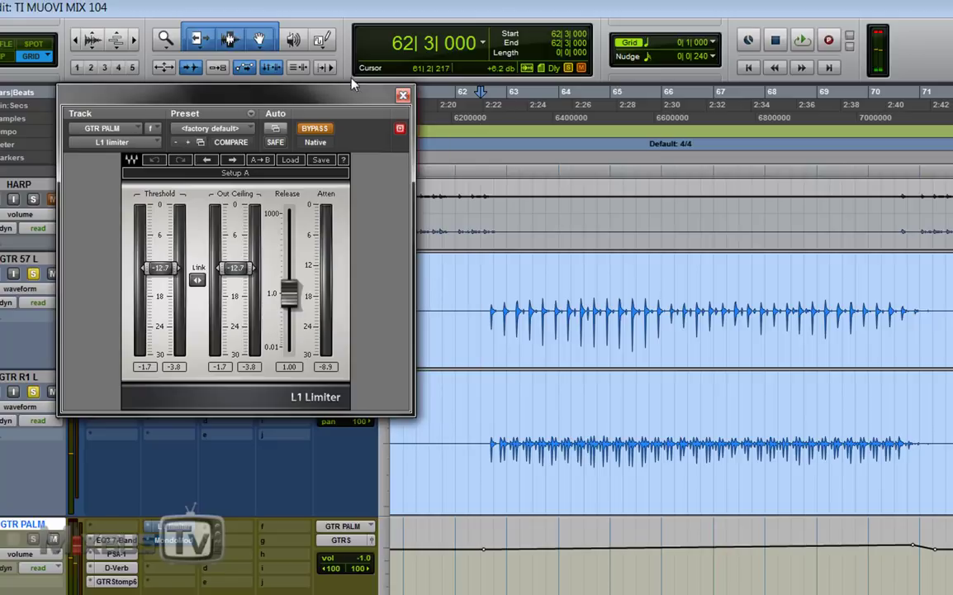
drag(318, 96, 542, 122)
click(545, 162)
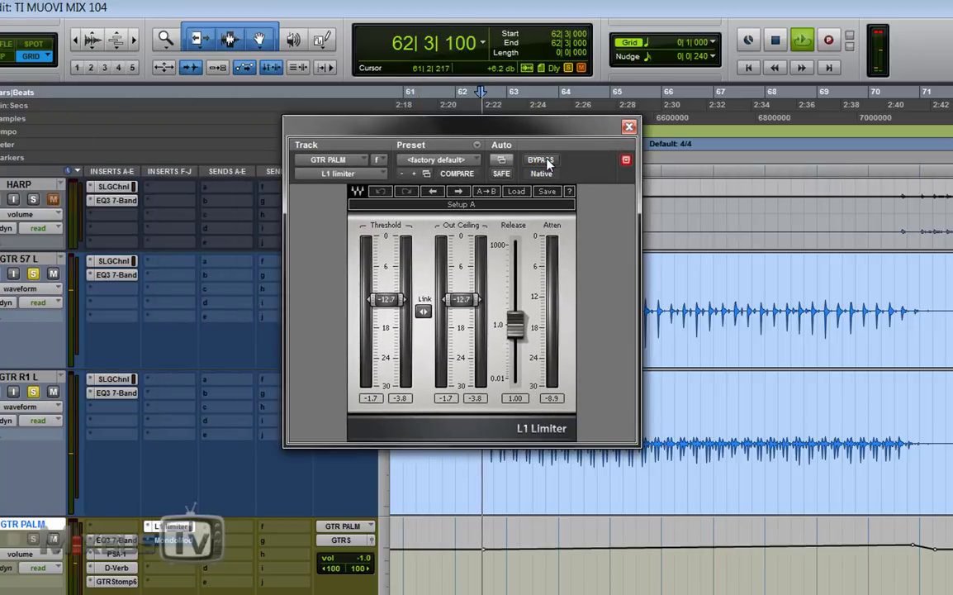
key(space)
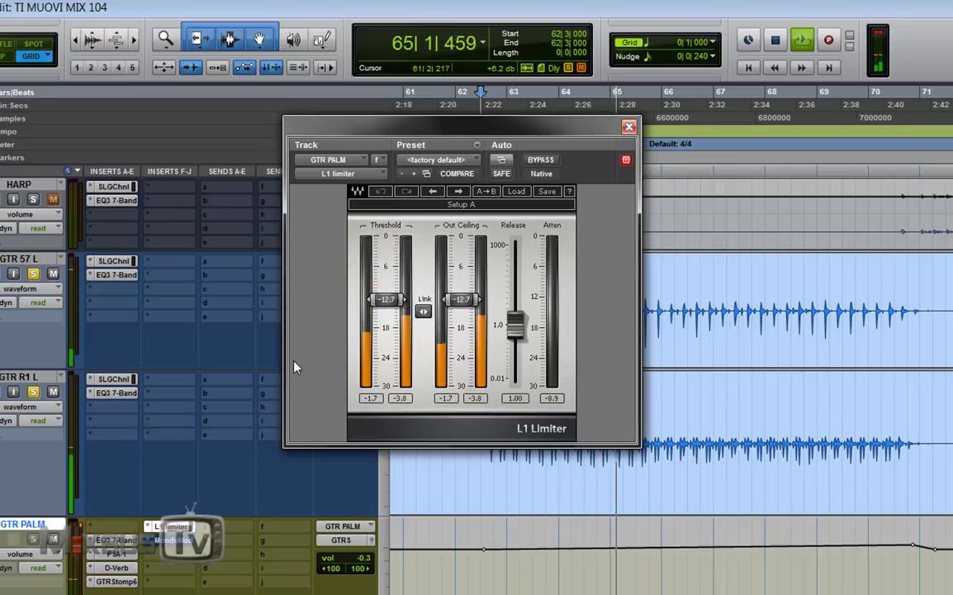
click(540, 161)
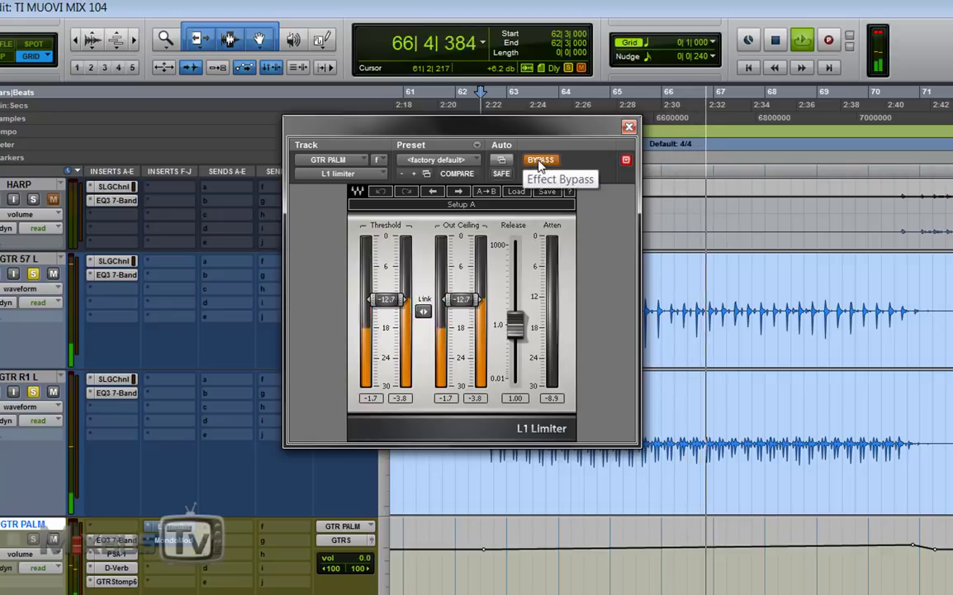
click(540, 161)
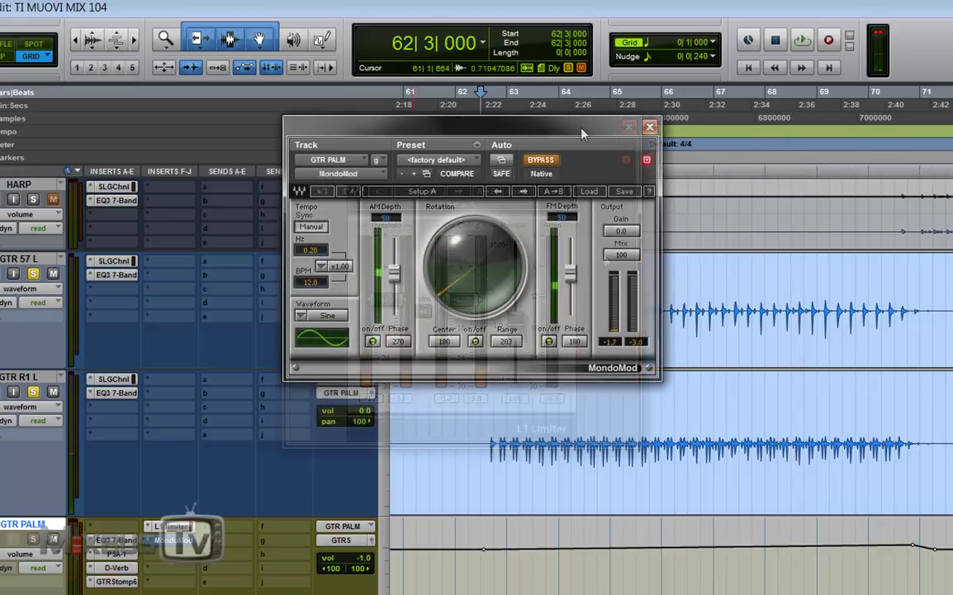
Activate MondoMod on GTR PALM, compare it with bypass during playback from 62|3|000, and leave it active.
drag(580, 132, 399, 202)
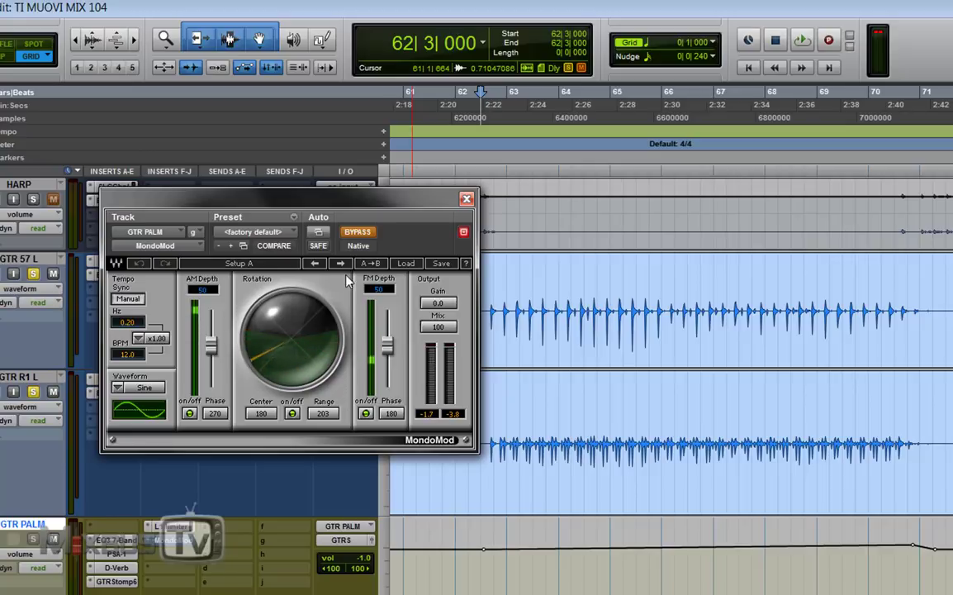
click(364, 234)
key(space)
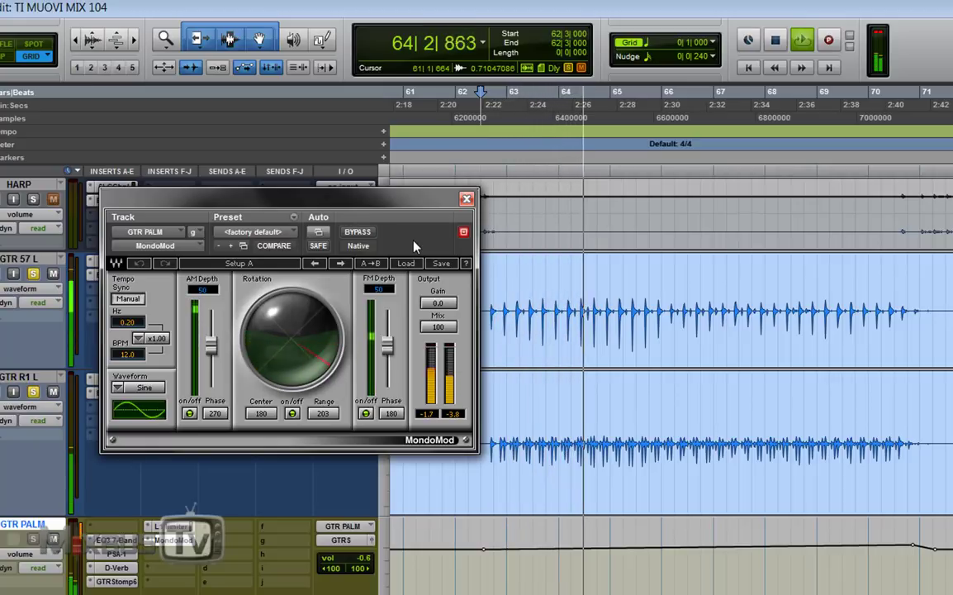
click(357, 234)
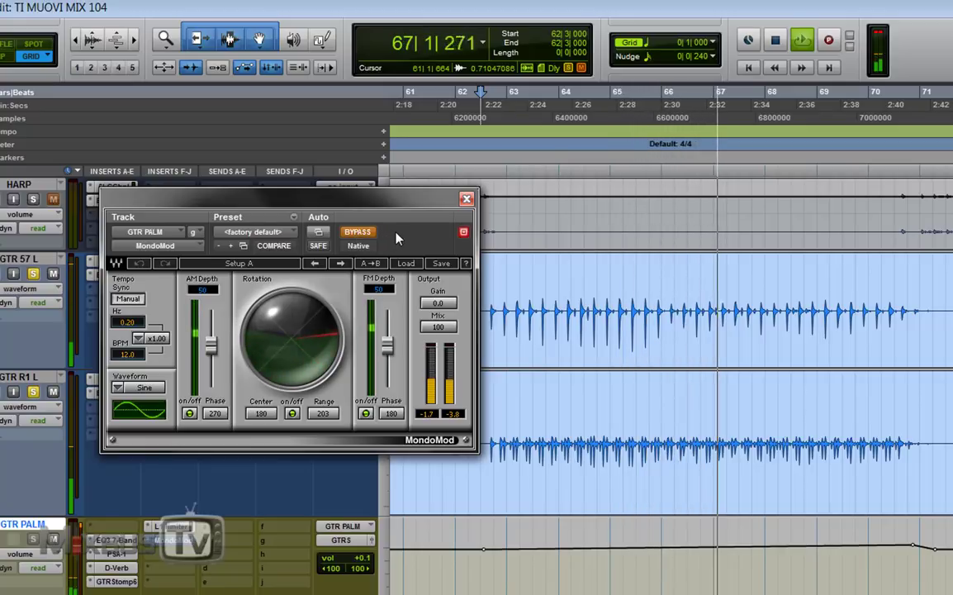
click(364, 235)
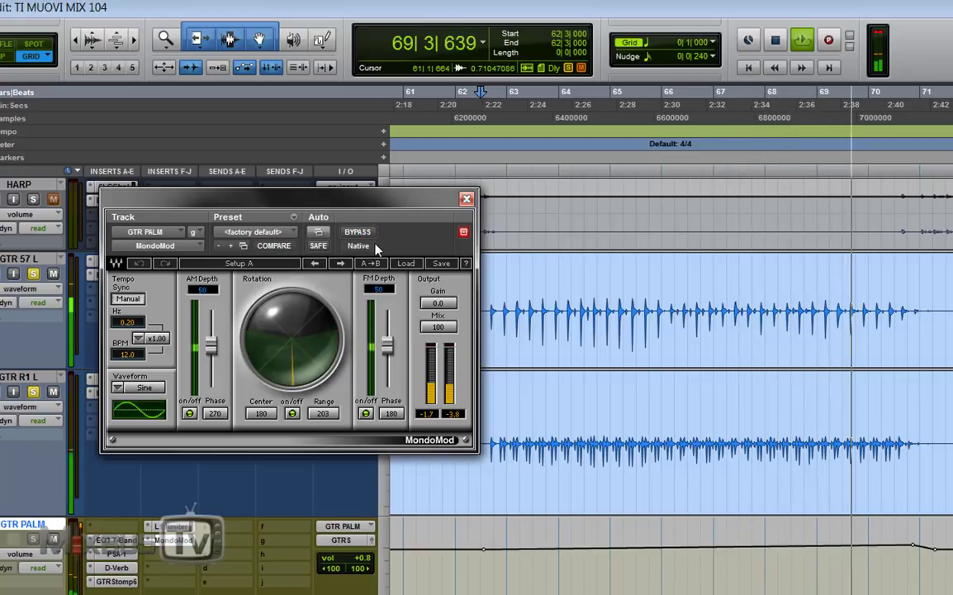
key(space)
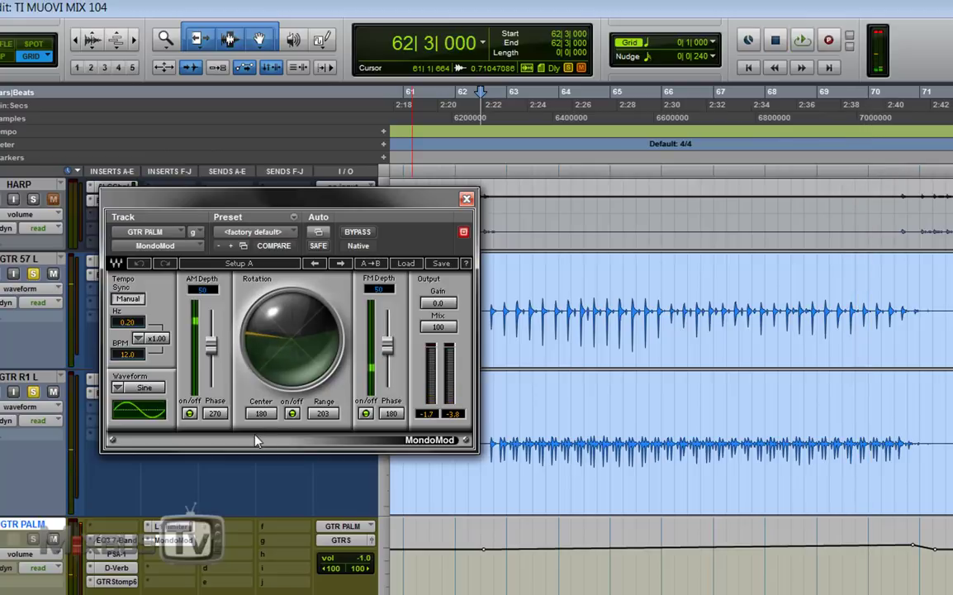
Review the GTR Stomp 6 and MondoMod settings on GTR PALM, and close their windows.
click(119, 582)
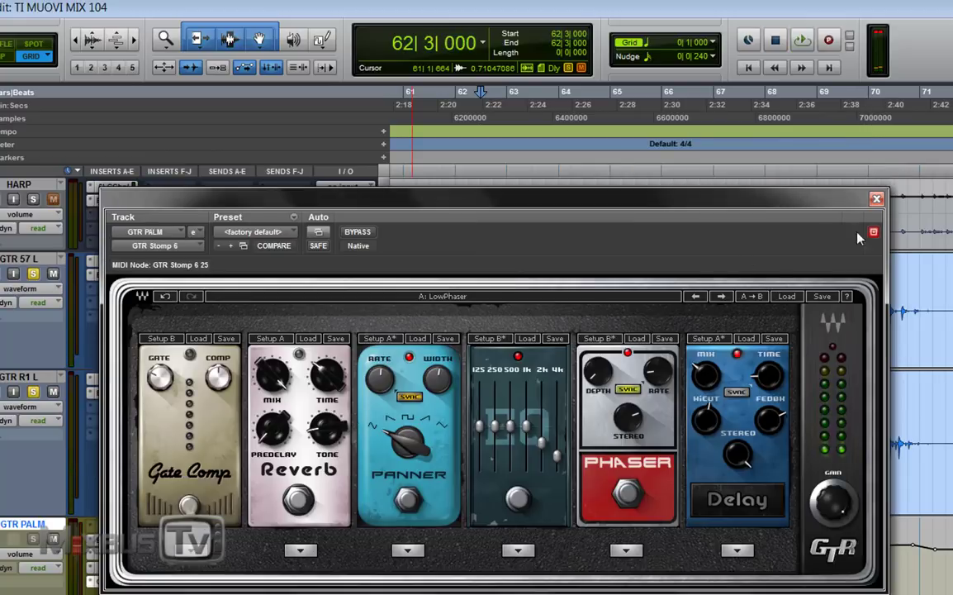
click(877, 199)
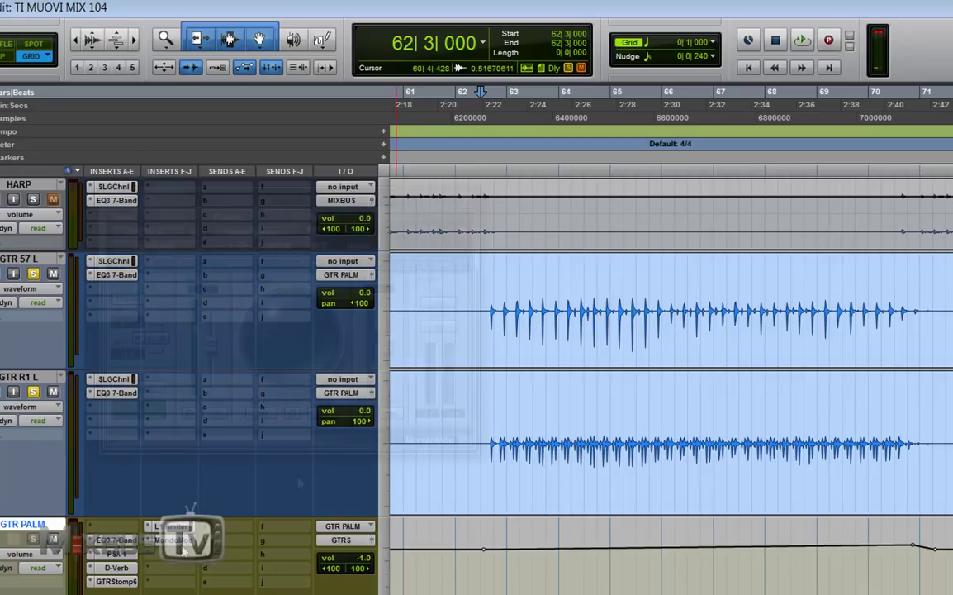
click(174, 539)
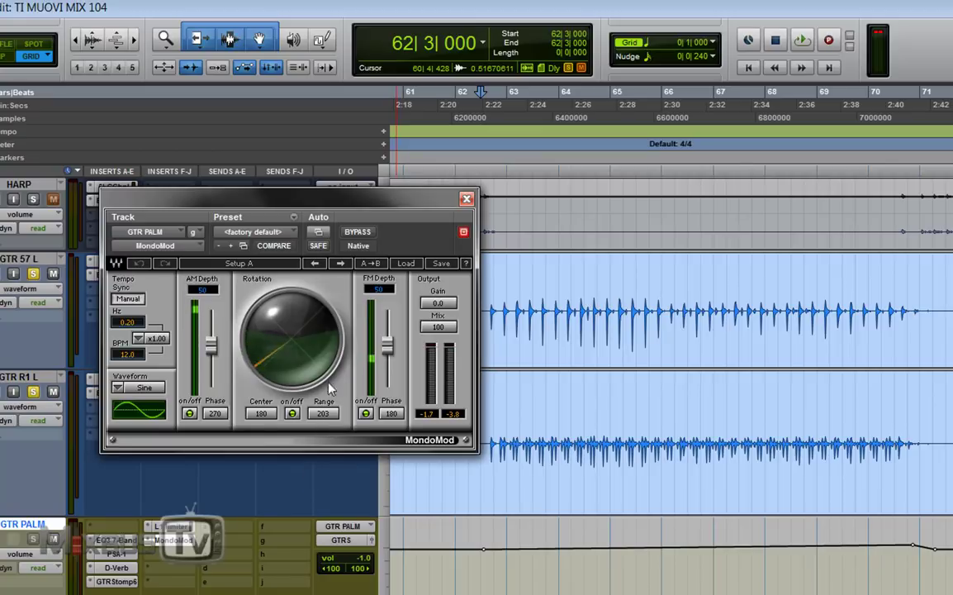
click(467, 199)
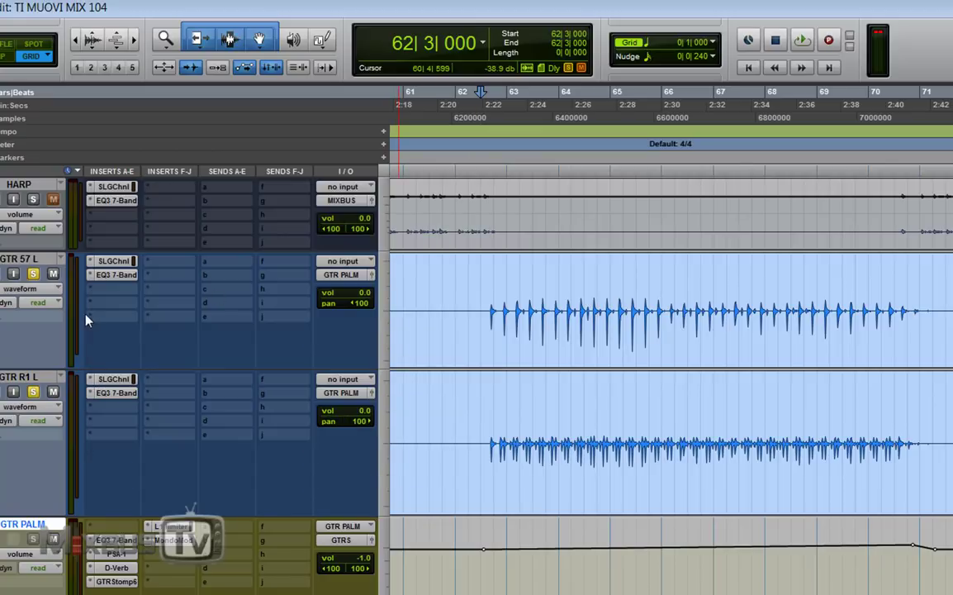
Unsolo the GTR 57 L and GTR R1 L tracks and audition them within the full mix from 62|3|000.
click(33, 274)
key(space)
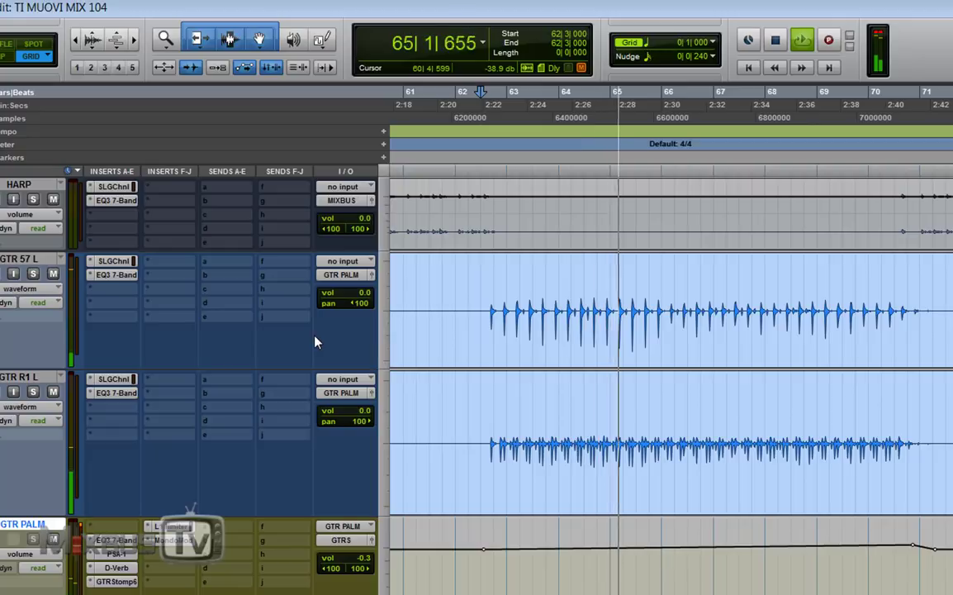
key(r)
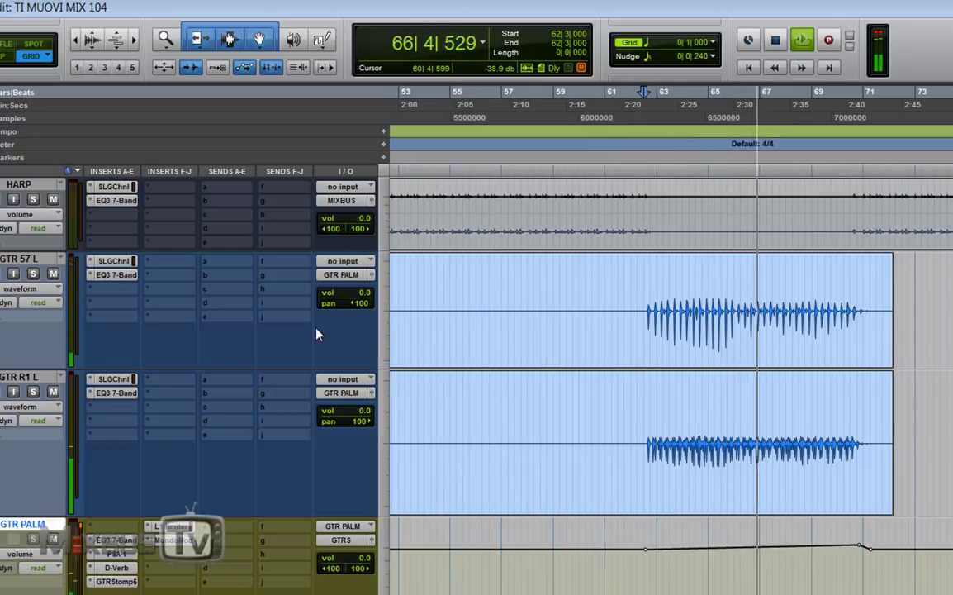
key(space)
Solo the printed 24-bit mix track at the end of the session and audition it from 62|3|000.
scroll(248, 339, up, 5)
scroll(229, 343, down, 15)
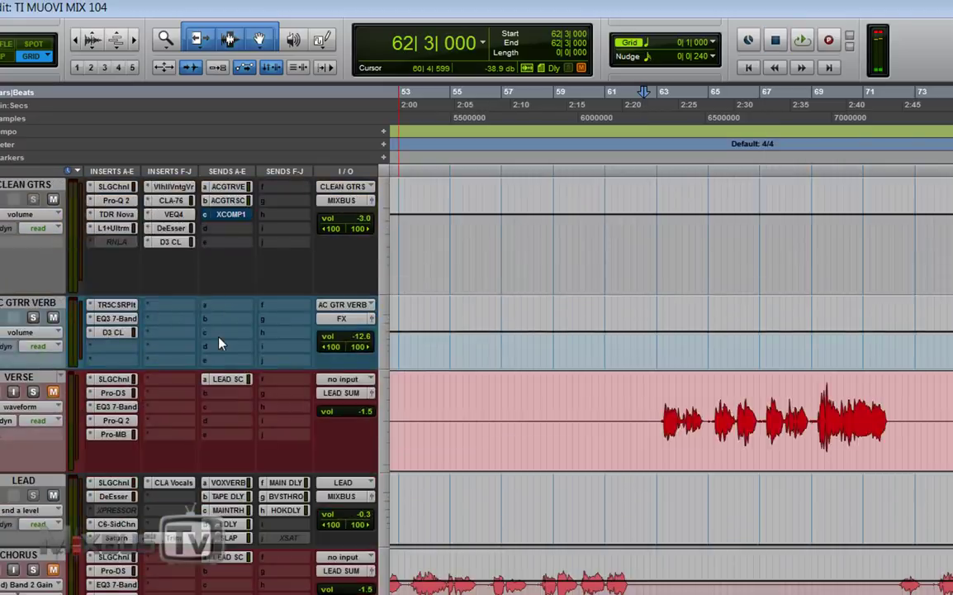
scroll(192, 351, down, 15)
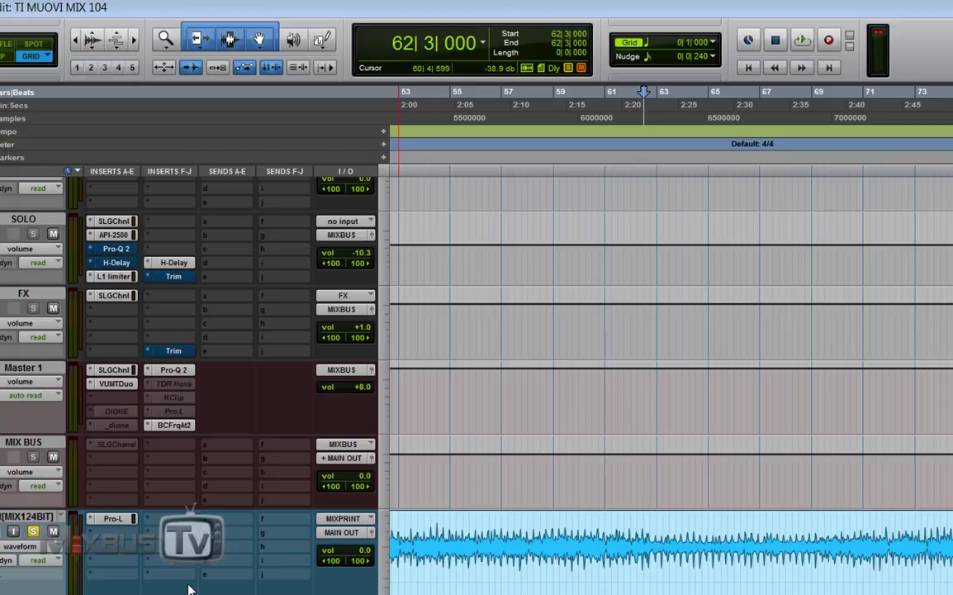
key(space)
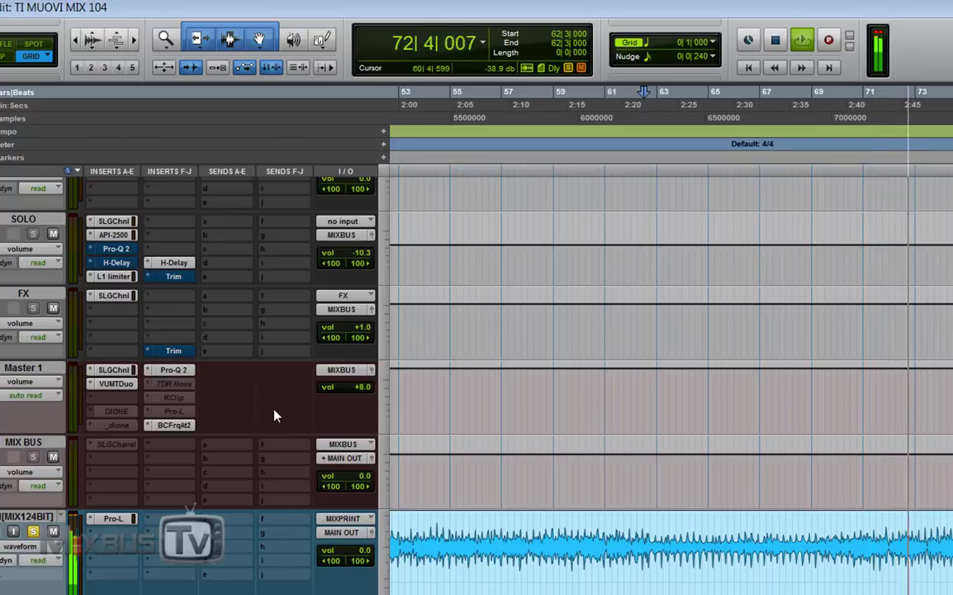
key(space)
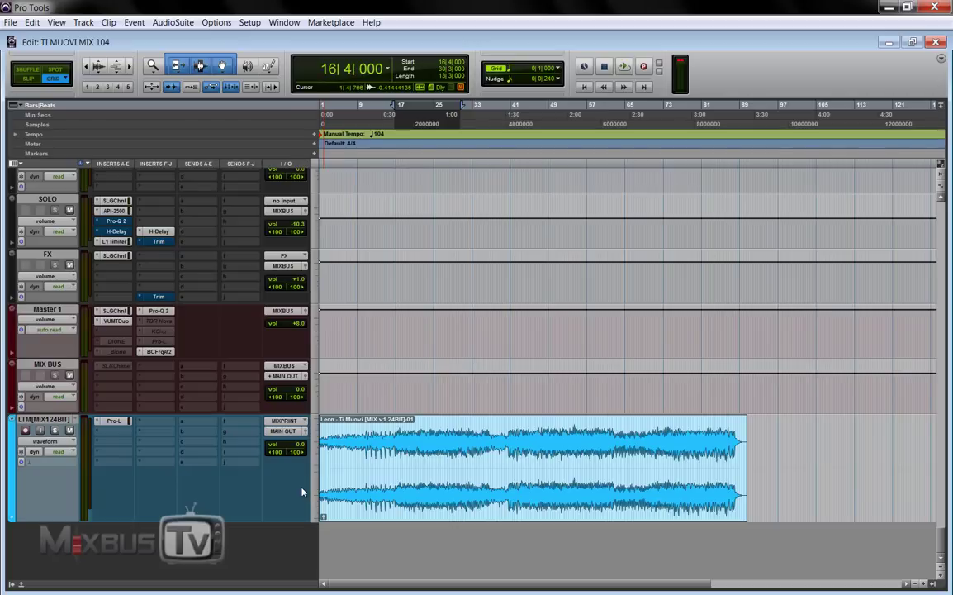
Look through the session's guitar, synth, bass, drum and vocal tracks, ending at the master and printed mix tracks.
scroll(301, 491, up, 15)
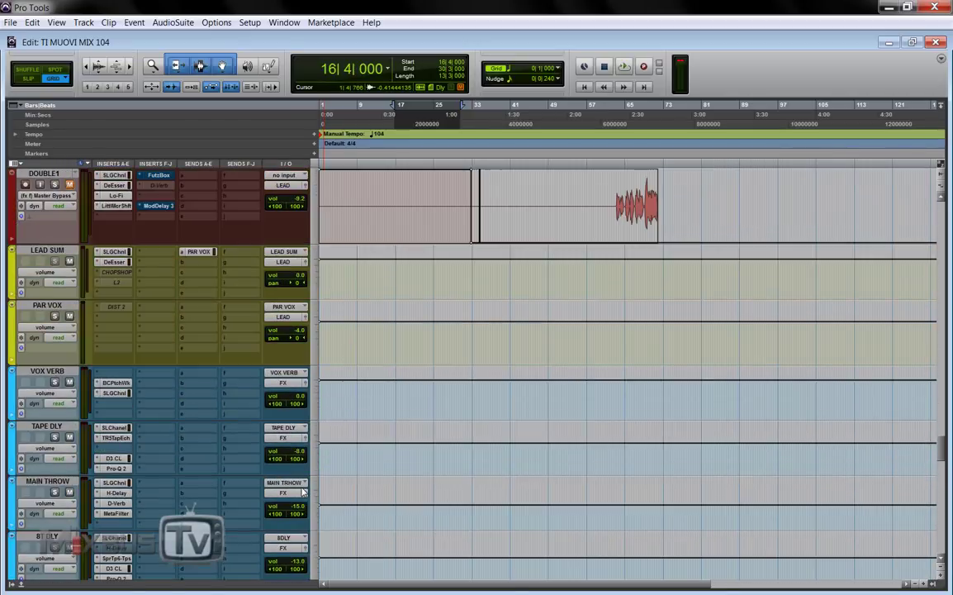
scroll(302, 491, up, 15)
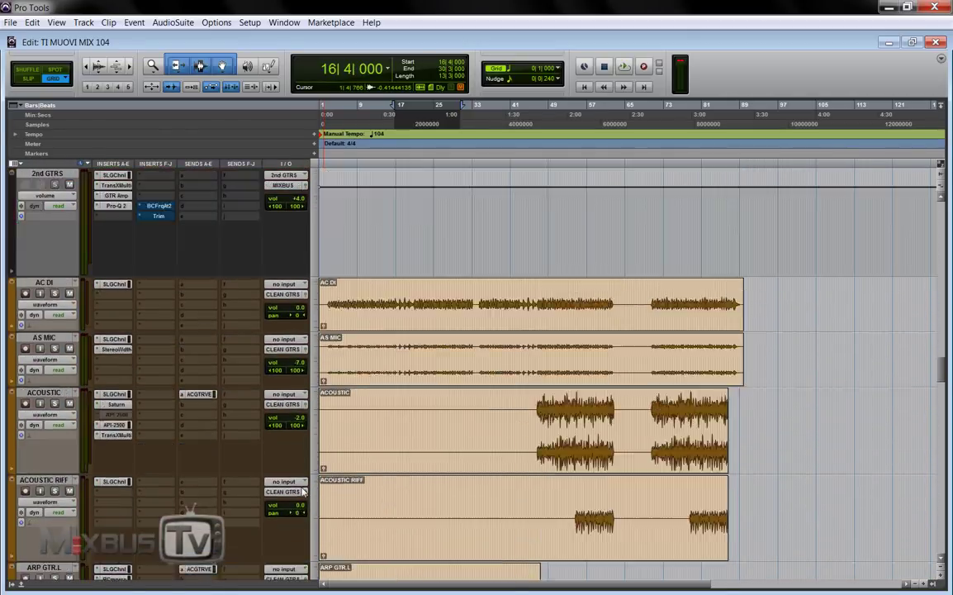
scroll(304, 492, up, 15)
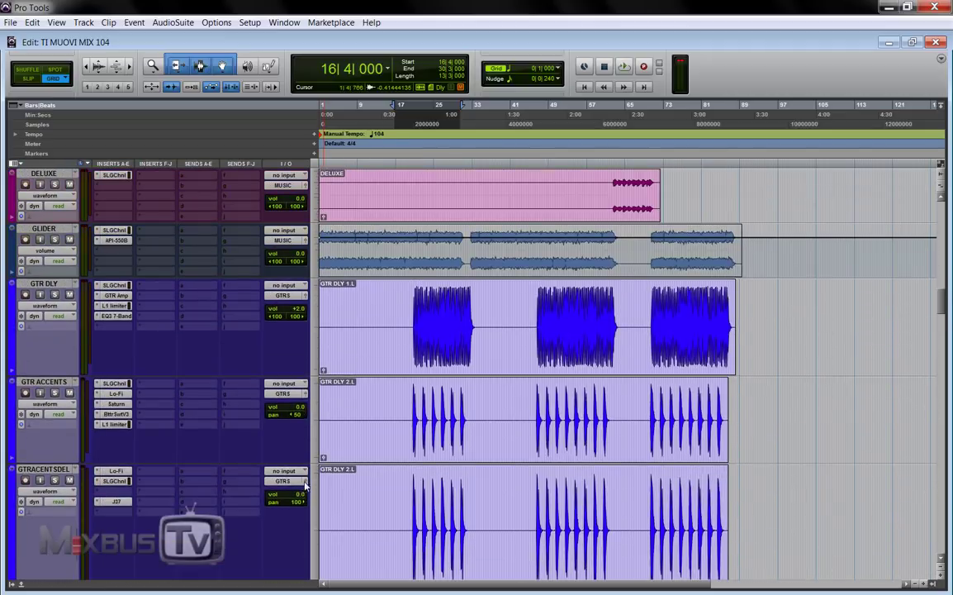
scroll(338, 450, down, 3)
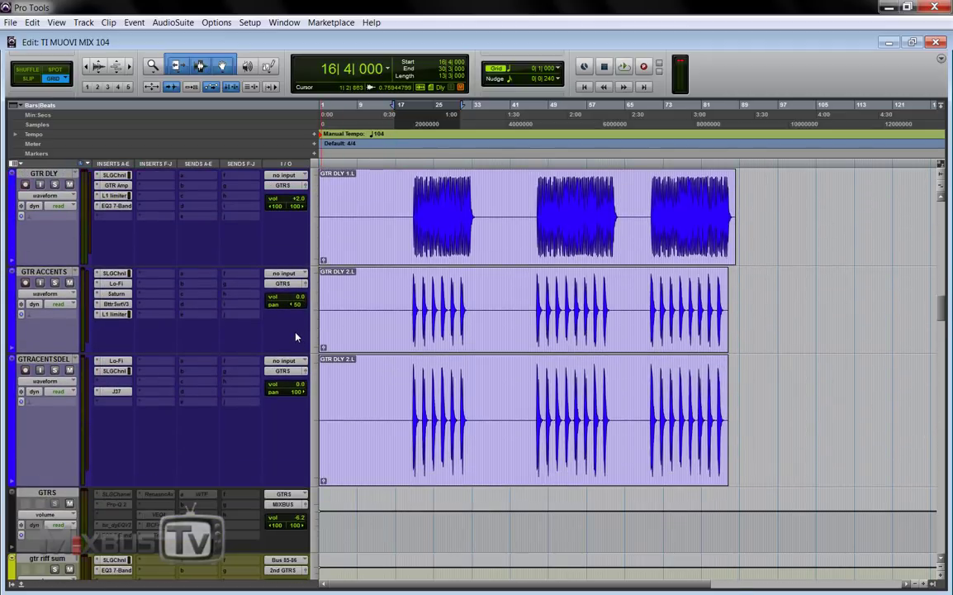
scroll(296, 336, down, 6)
scroll(294, 330, up, 15)
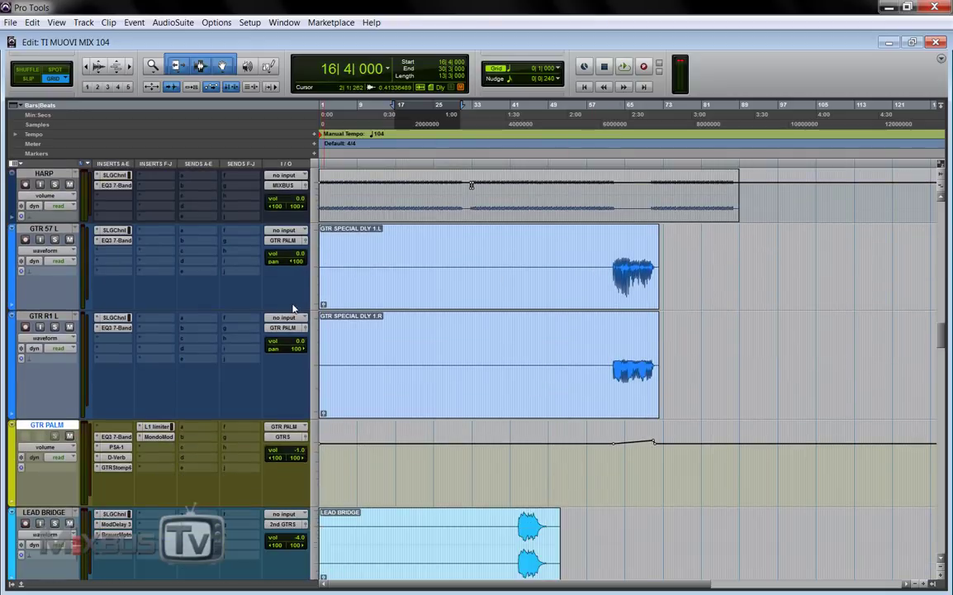
scroll(291, 454, up, 5)
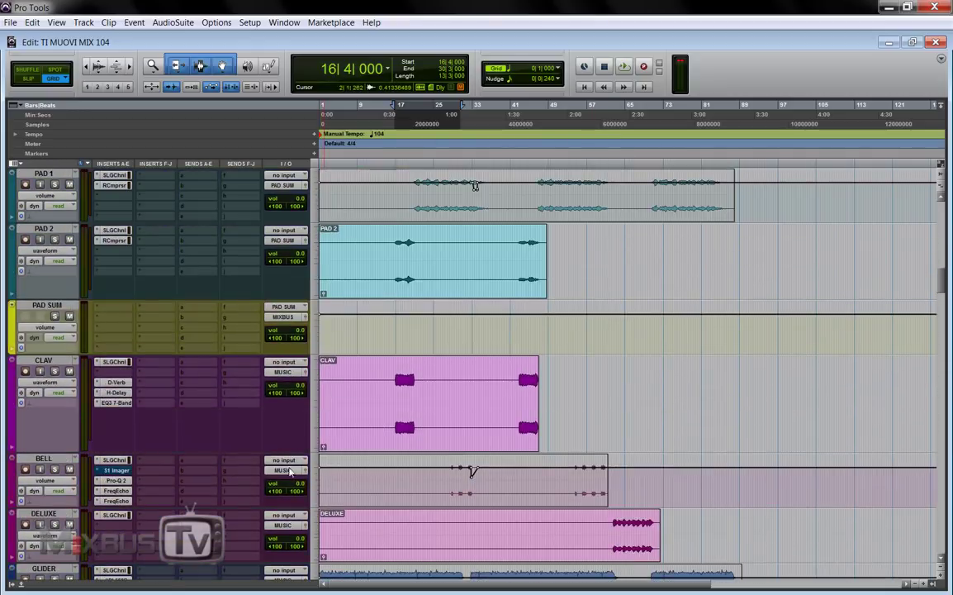
scroll(288, 498, up, 3)
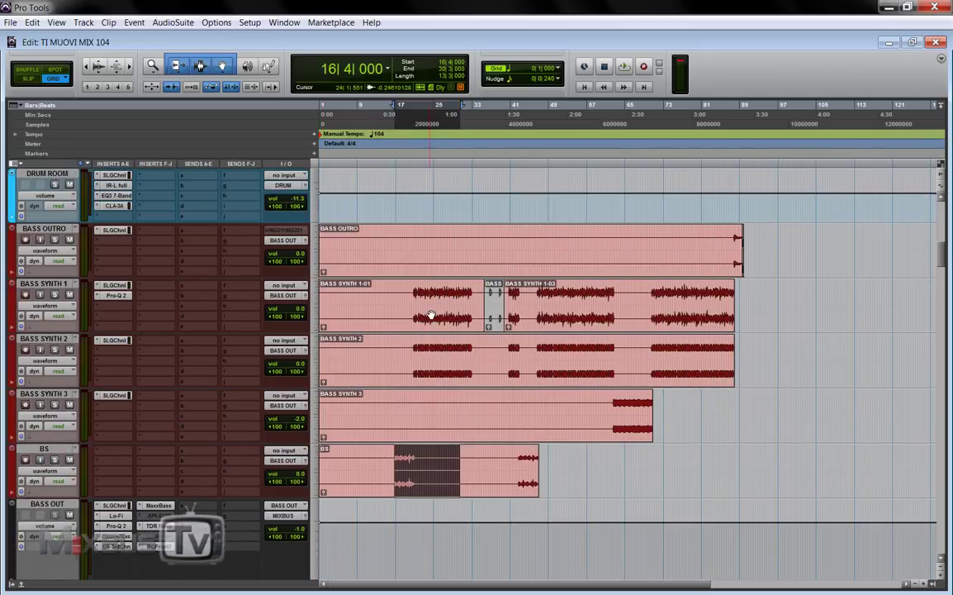
scroll(420, 331, up, 10)
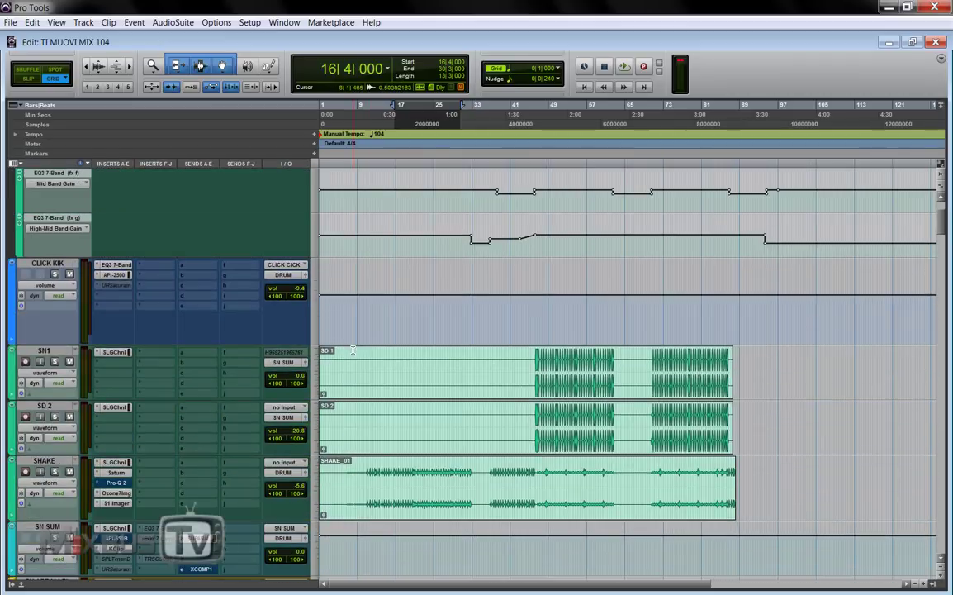
scroll(352, 351, down, 20)
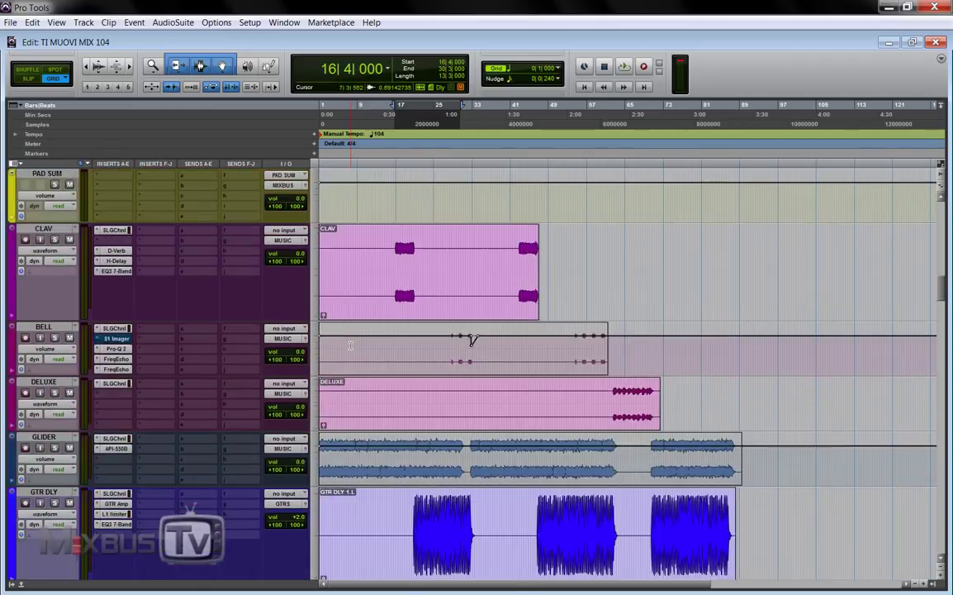
scroll(350, 345, down, 5)
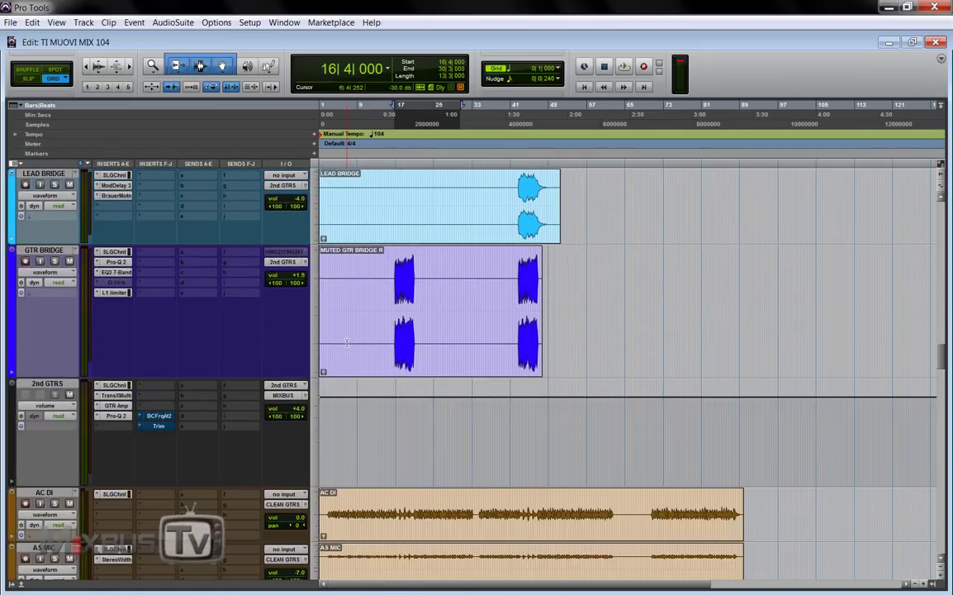
scroll(346, 342, down, 10)
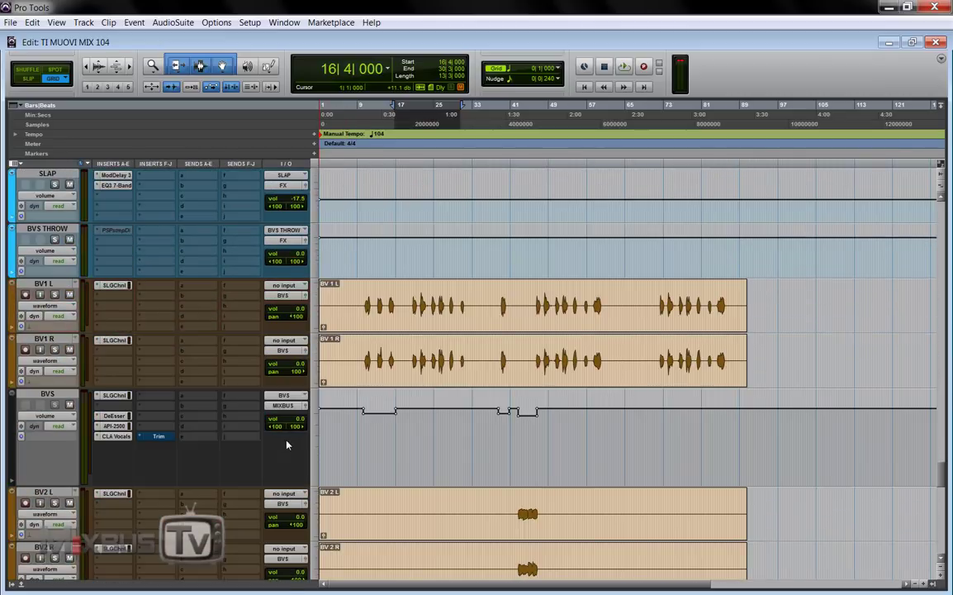
scroll(287, 445, down, 1)
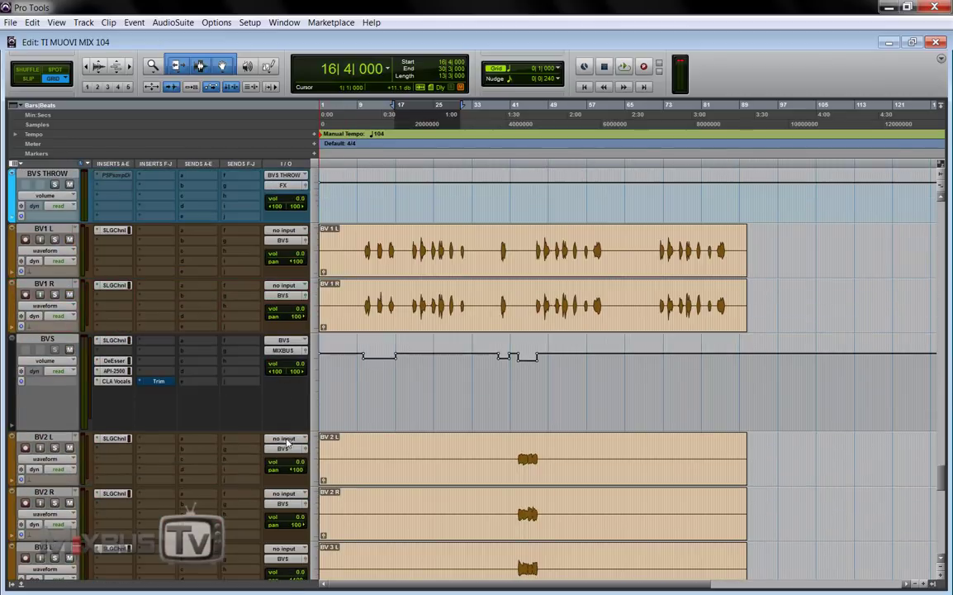
scroll(287, 403, down, 1)
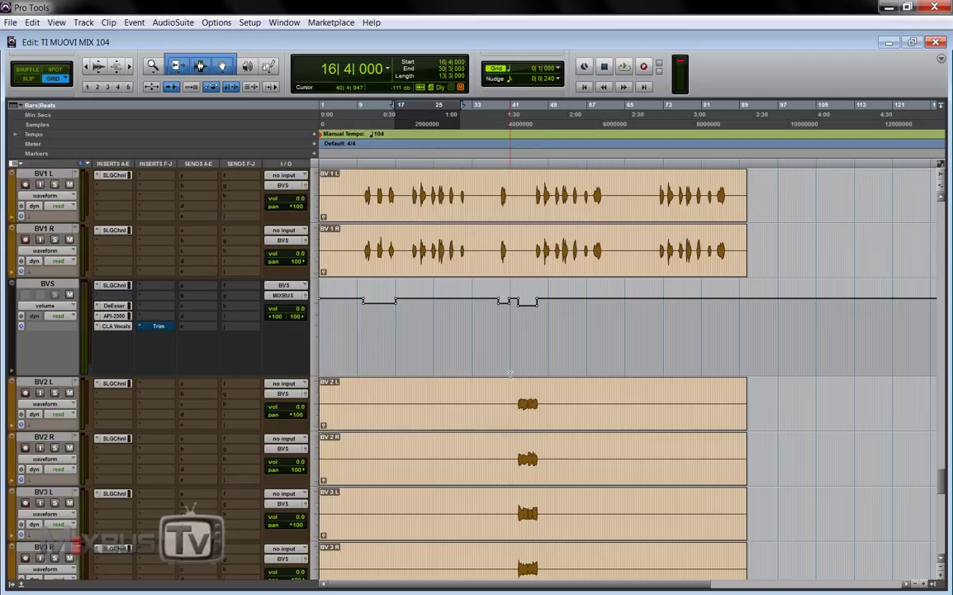
scroll(472, 442, down, 10)
scroll(249, 259, down, 2)
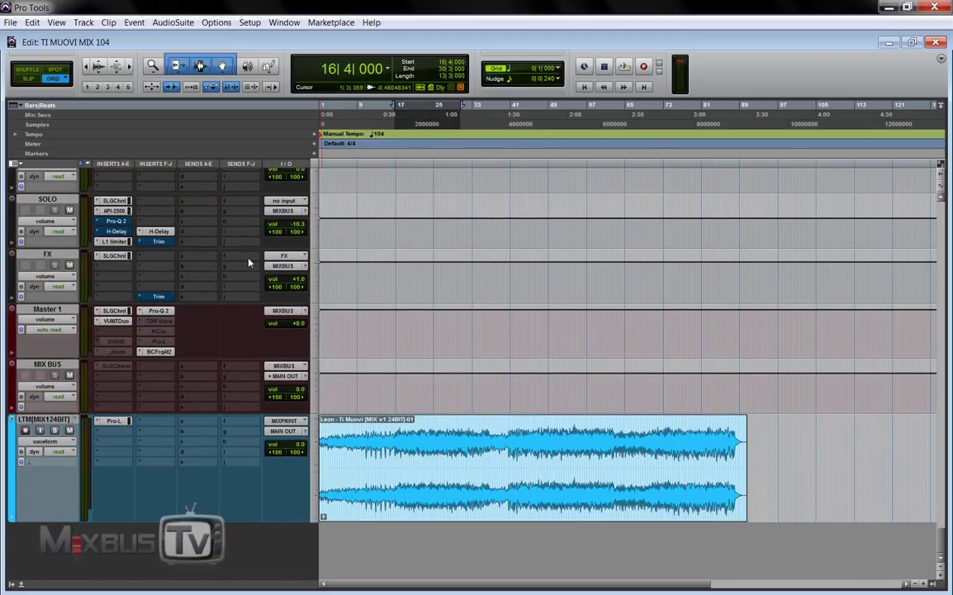